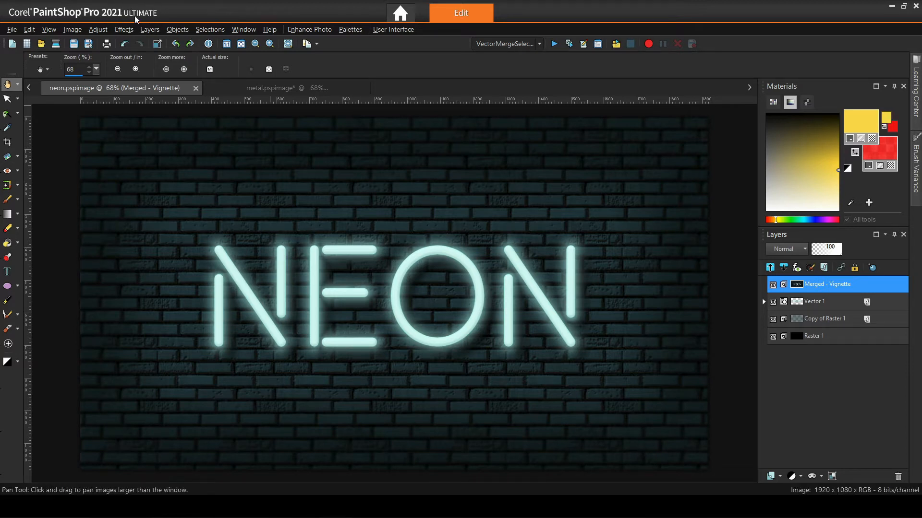
Enlarge the interface by setting the icon size to Medium and the text size to Large.
left_click(402, 30)
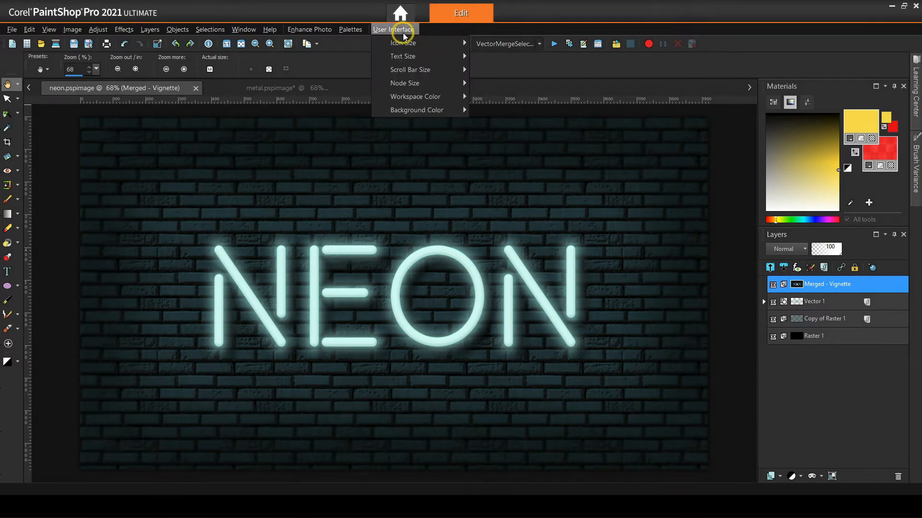
mouse_move(408, 45)
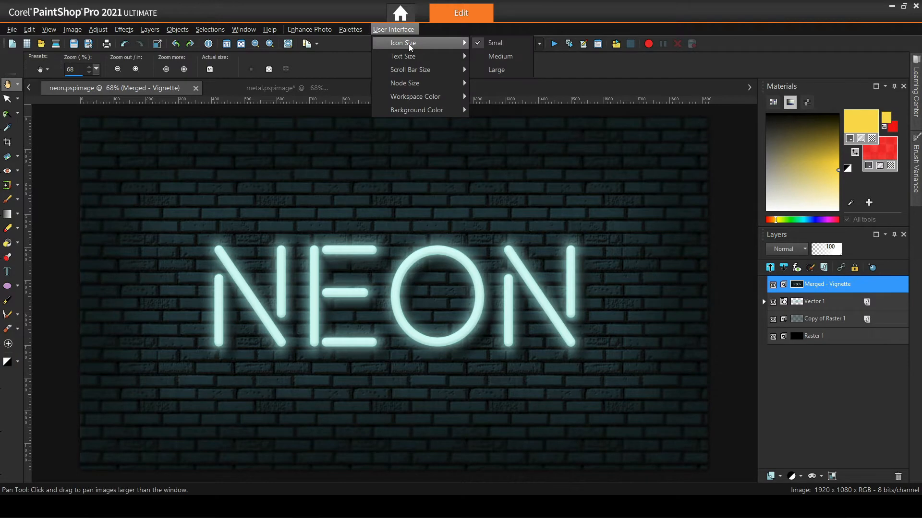
left_click(487, 54)
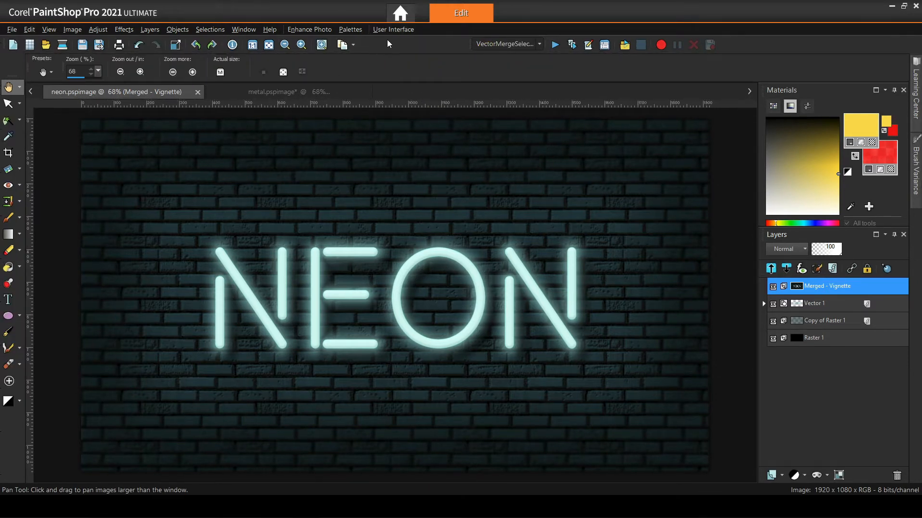
left_click(395, 30)
mouse_move(402, 57)
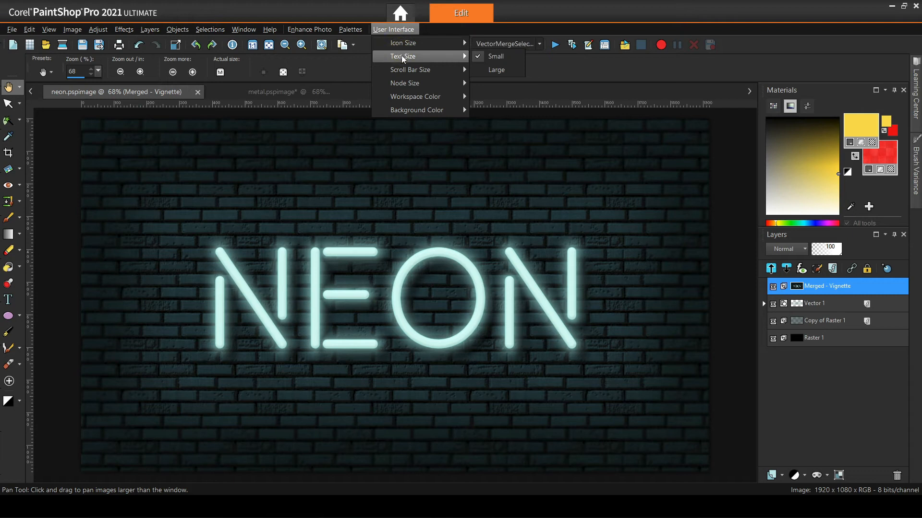
left_click(490, 69)
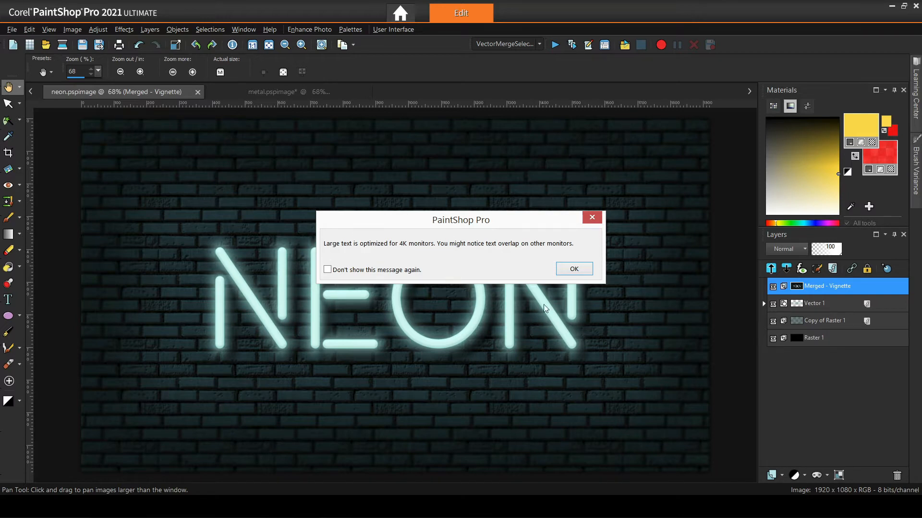
left_click(575, 269)
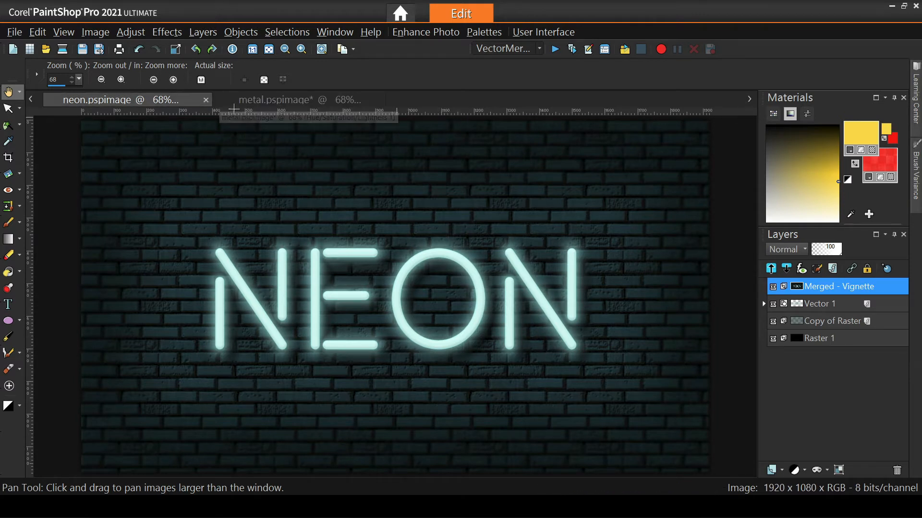
Create a new blank 1920 x 1080 pixel image with a transparent raster background.
left_click(301, 101)
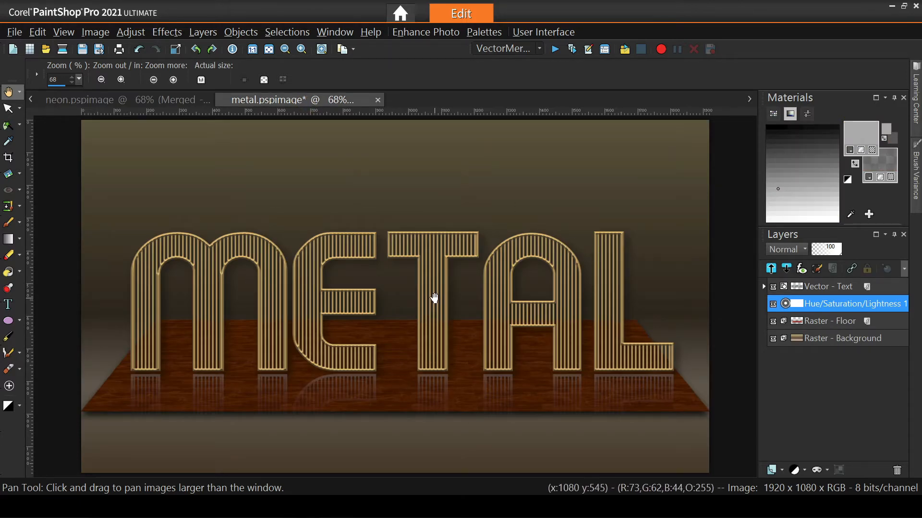
left_click(22, 32)
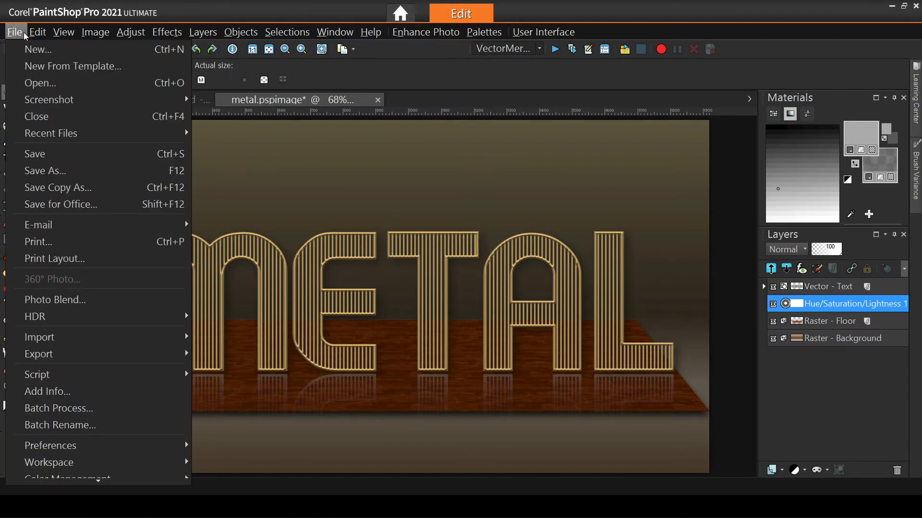
left_click(29, 49)
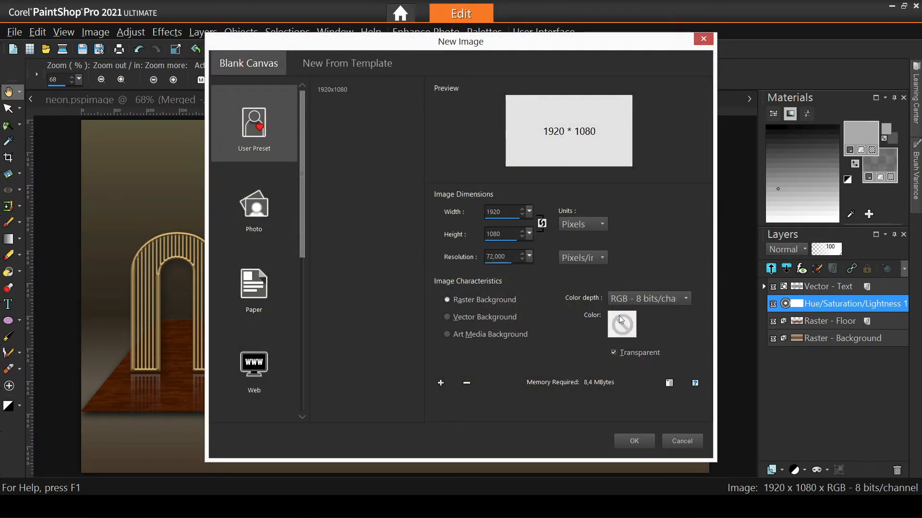
left_click(634, 441)
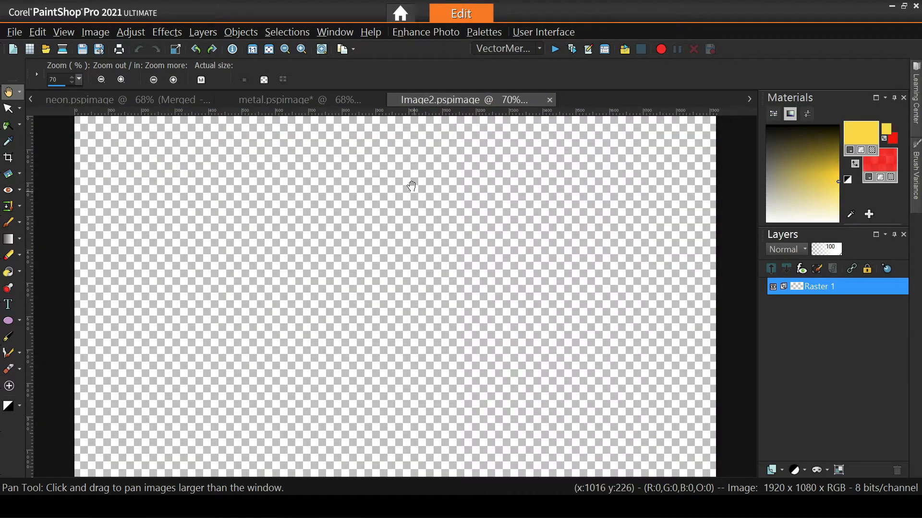
Close metal.pspimage without saving its changes.
left_click(350, 99)
left_click(384, 100)
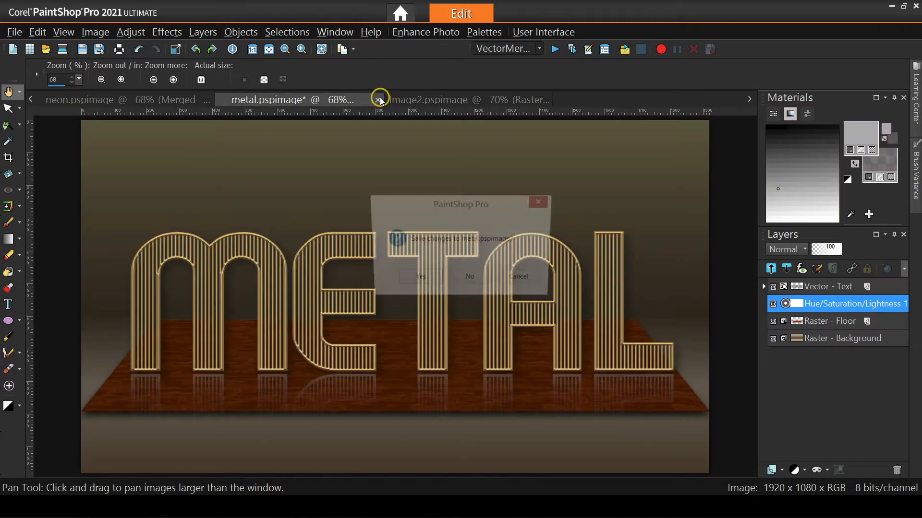
left_click(468, 280)
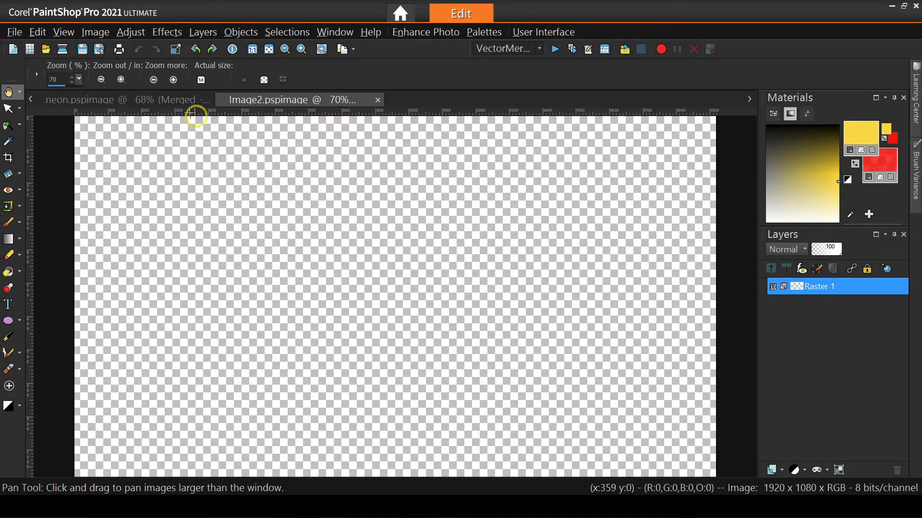
In neon.pspimage, hide the Merged - Vignette, Vector 1 and Copy of Raster 1 layers one by one to examine how the artwork is built.
left_click(190, 99)
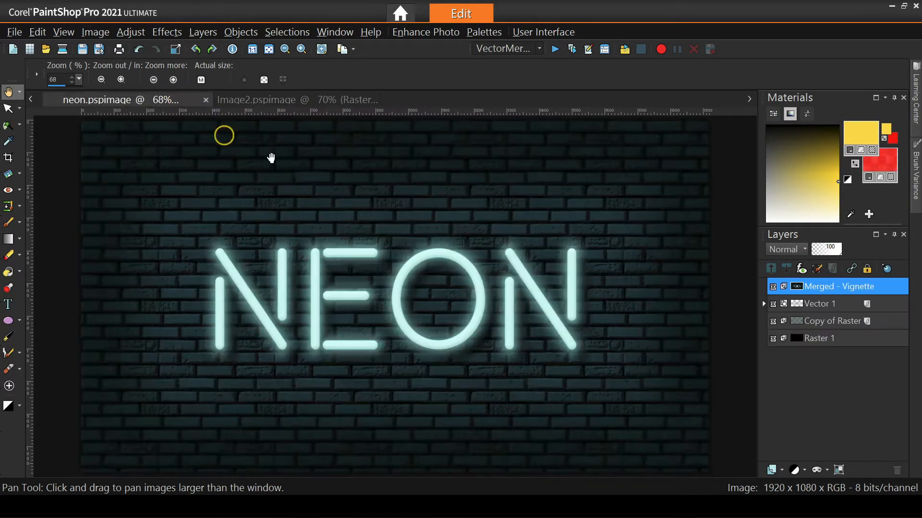
left_click(773, 287)
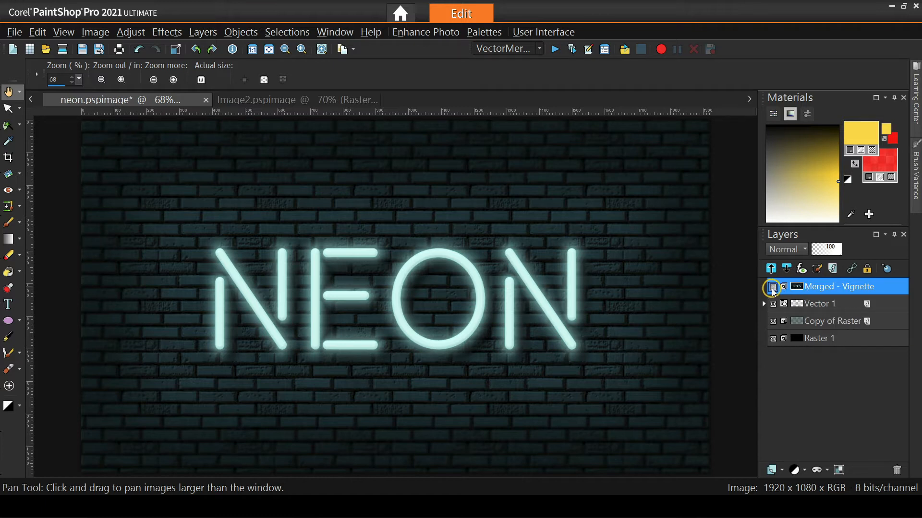
left_click(773, 287)
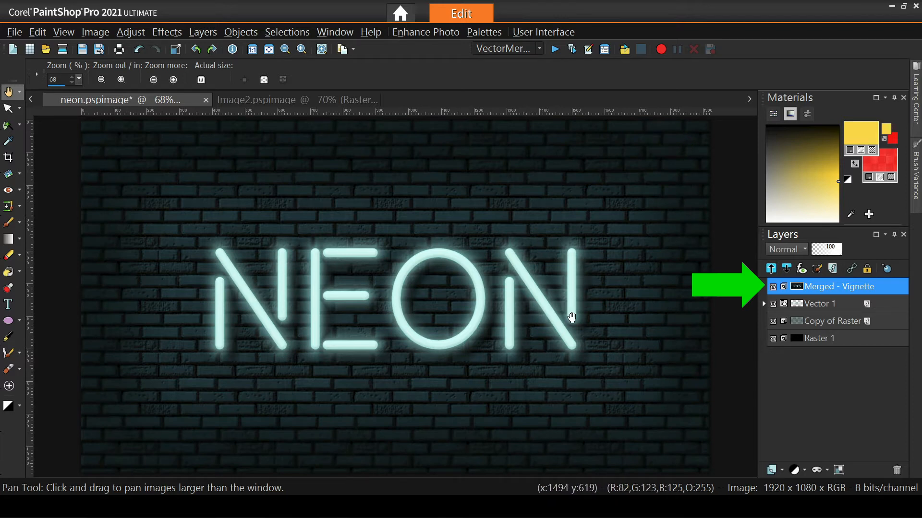
left_click(773, 287)
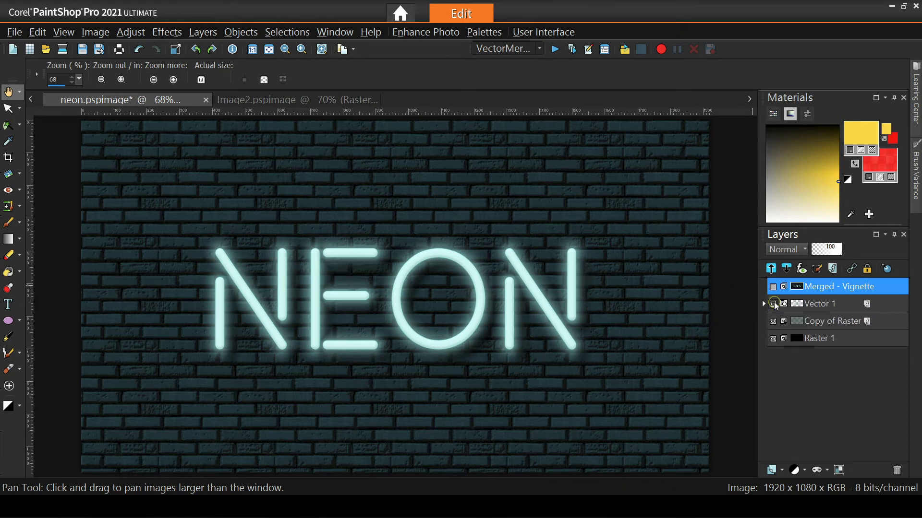
left_click(772, 304)
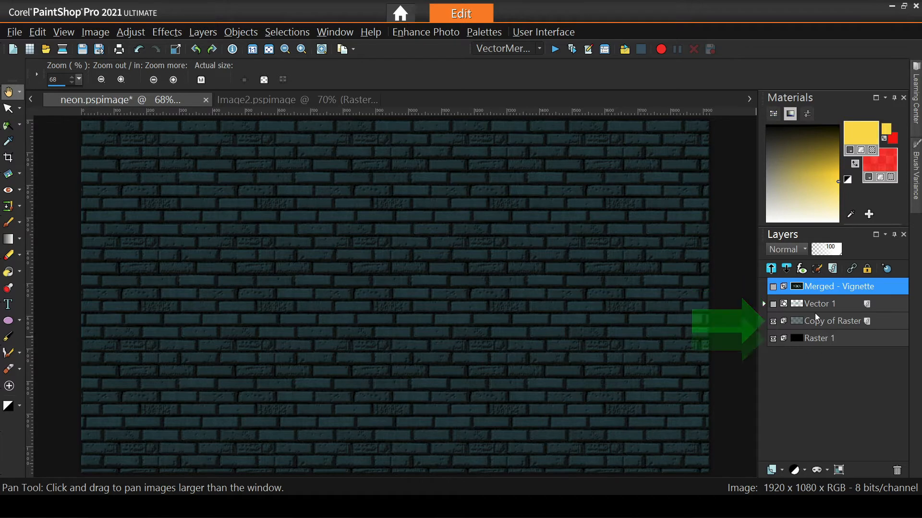
left_click(773, 322)
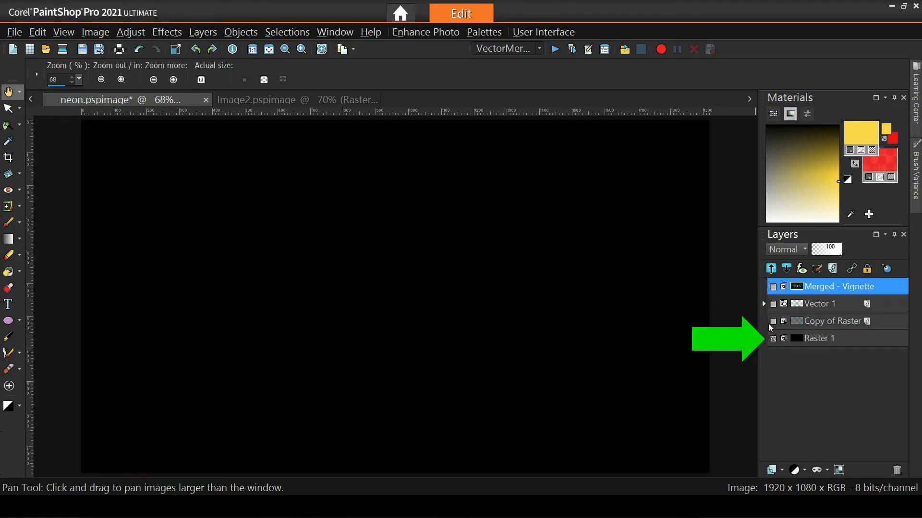
Show the brick layer again and toggle Raster 1 to compare the bricks with and without the black backdrop.
left_click(773, 322)
left_click(773, 338)
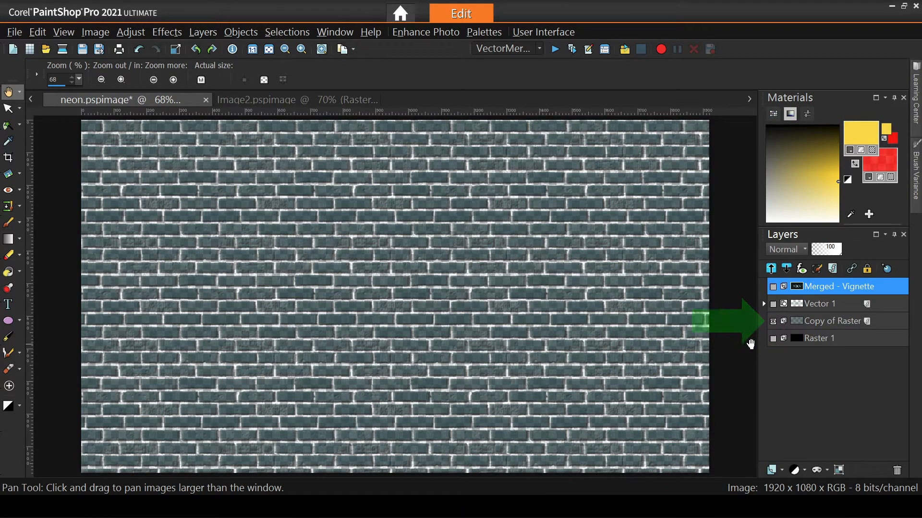
left_click(773, 339)
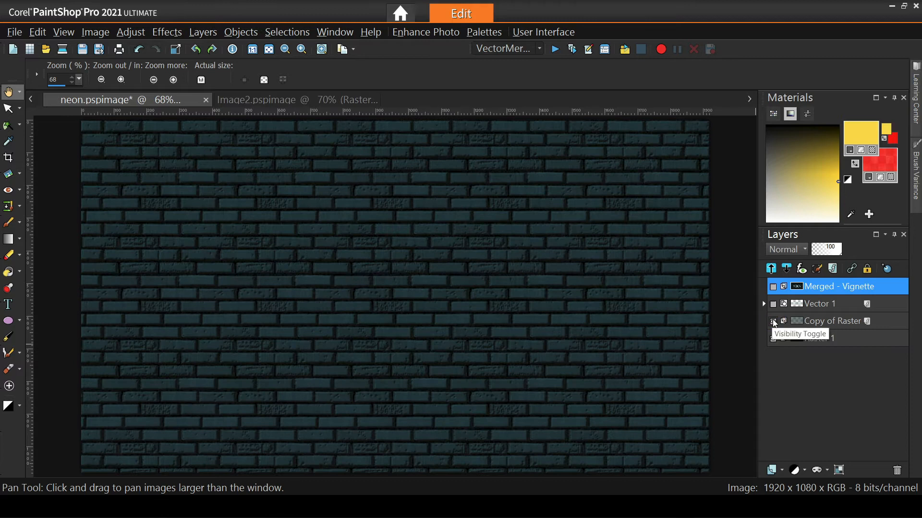
left_click(772, 340)
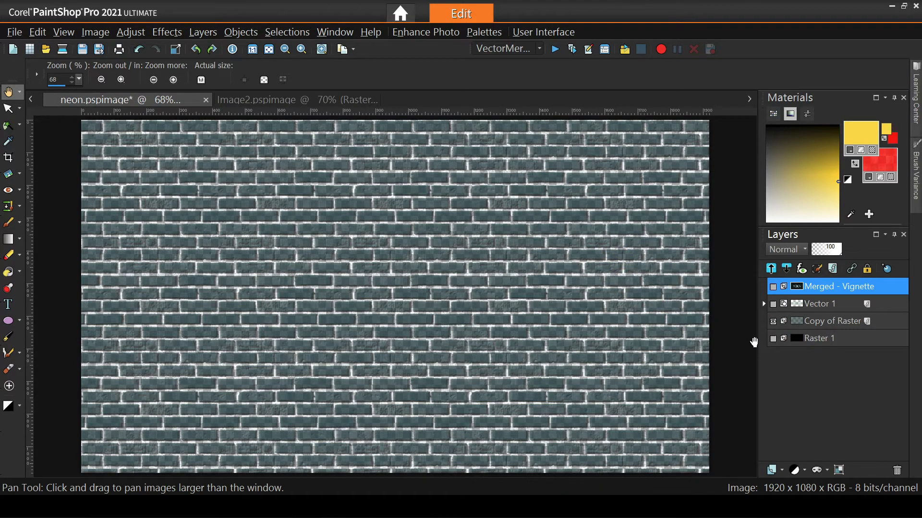
left_click(772, 340)
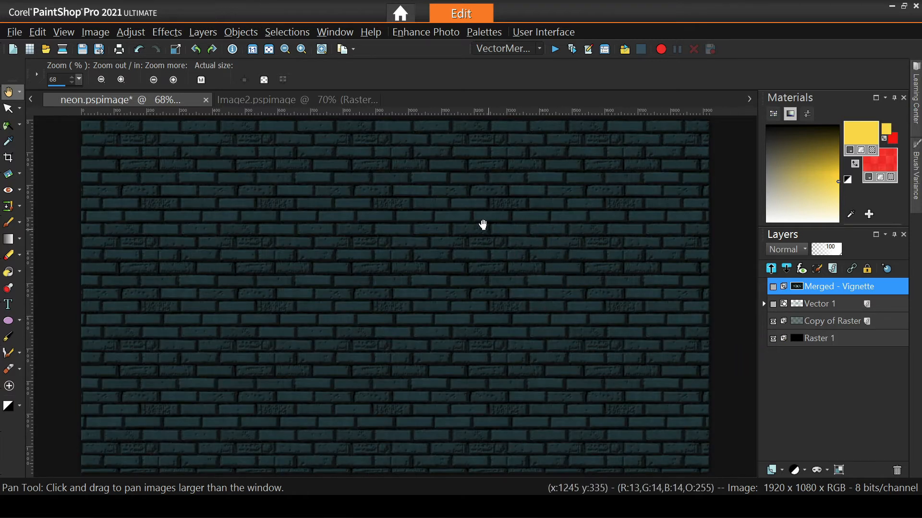
Examine the Emboss and Bevel layer style settings of the Copy of Raster 1 brick layer, leaving them as they are.
left_click(823, 321)
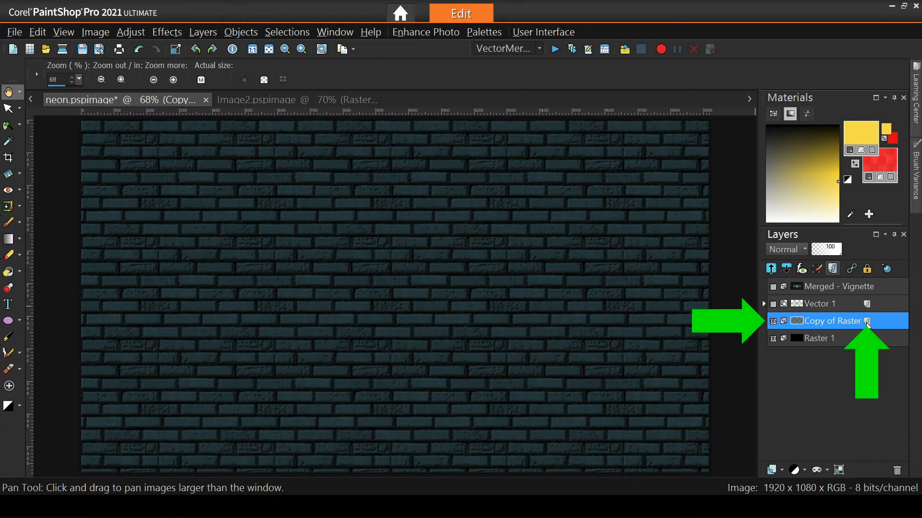
left_click(887, 268)
left_click(371, 280)
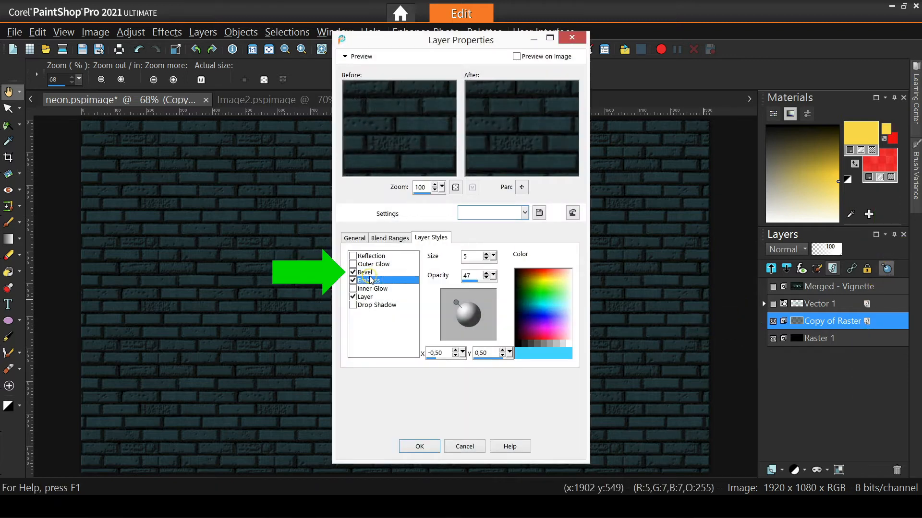
left_click(368, 273)
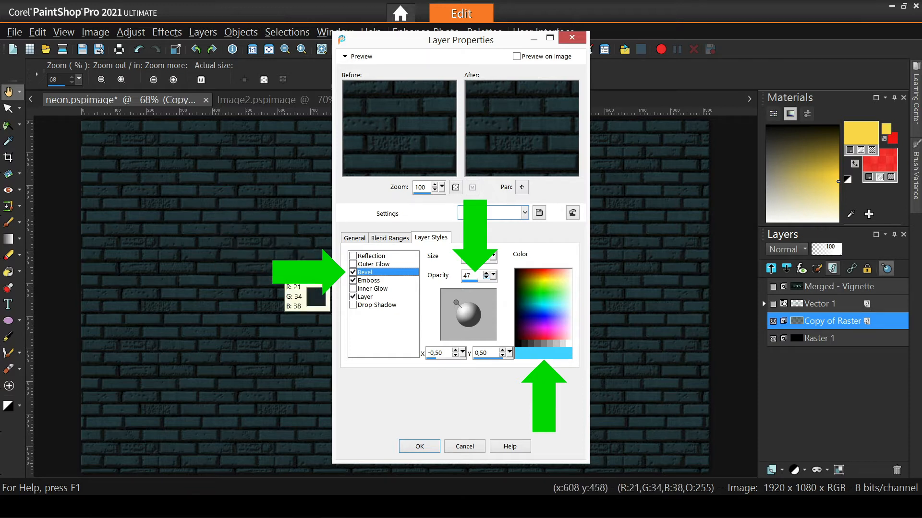
left_click(463, 446)
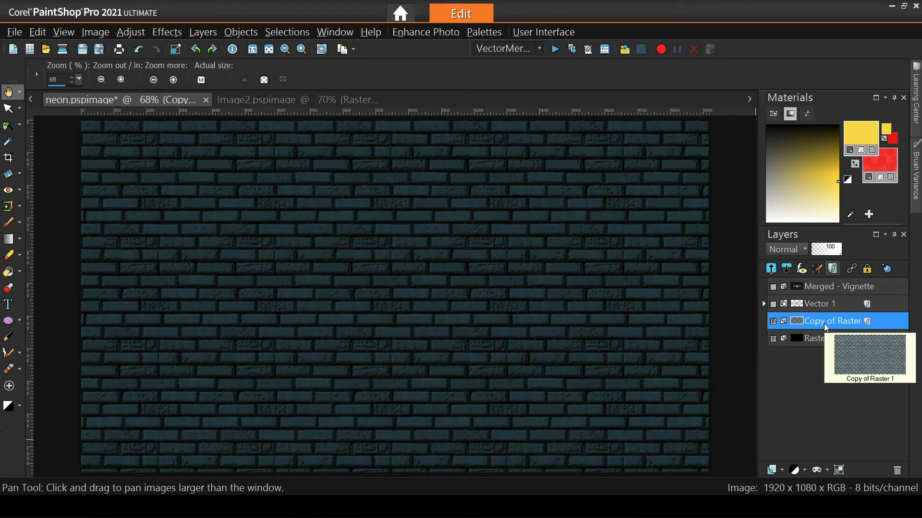
Turn off the layer styles on the brick layer and hide Raster 1 to expose the plain semi-transparent bricks.
left_click(832, 269)
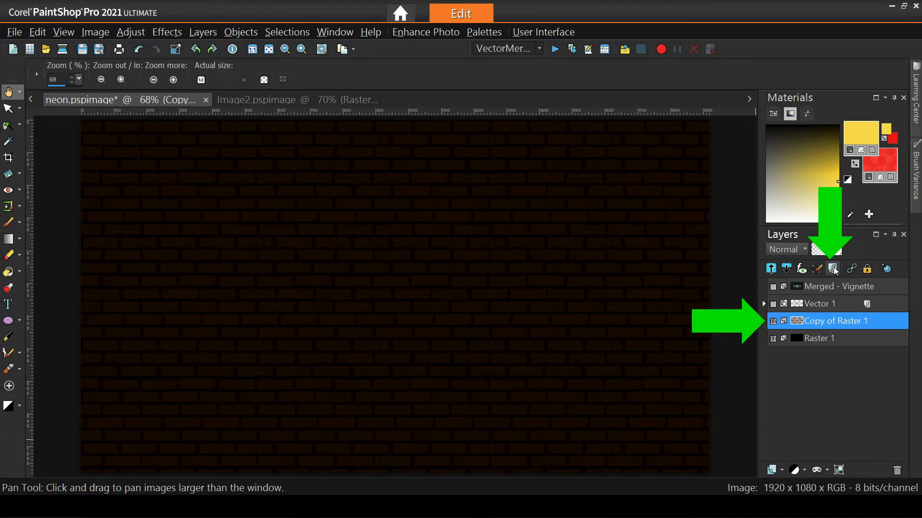
left_click(834, 268)
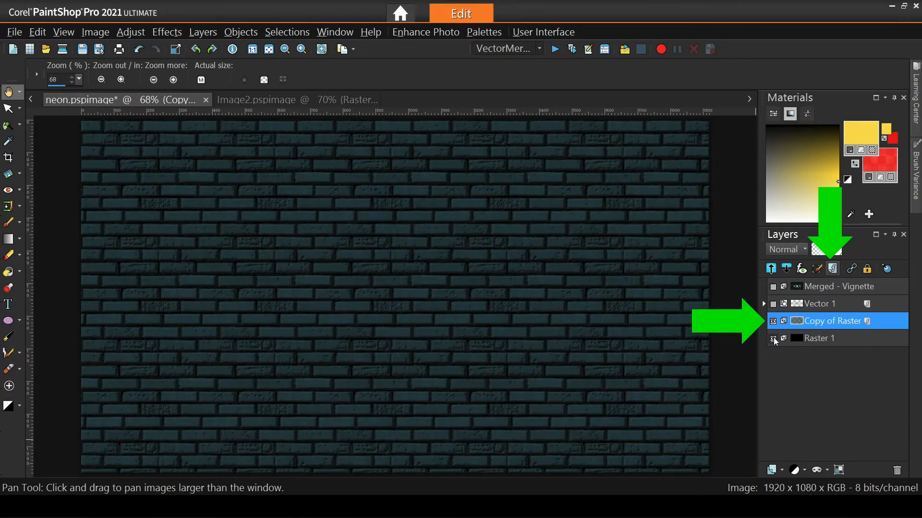
left_click(774, 338)
left_click(835, 268)
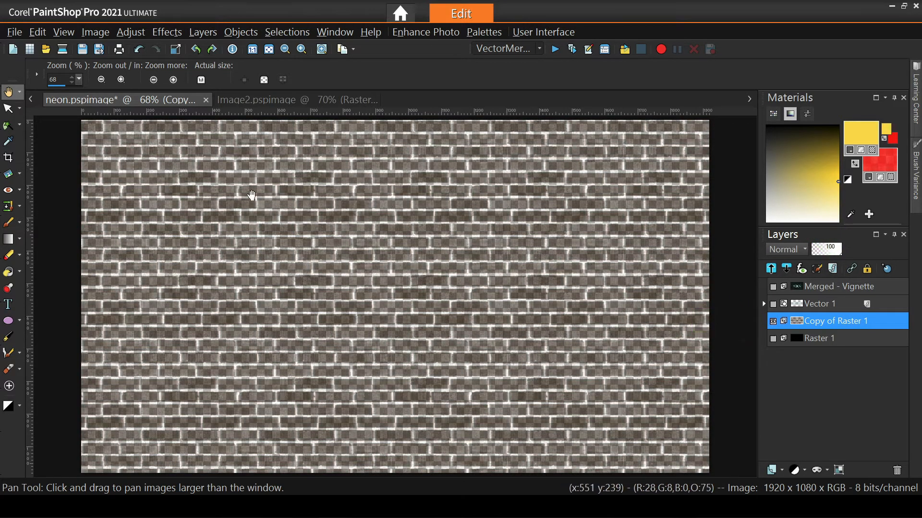
Reset the materials to black and white, and sample a brick's dark brown as the background color with the Dropper tool.
left_click(849, 180)
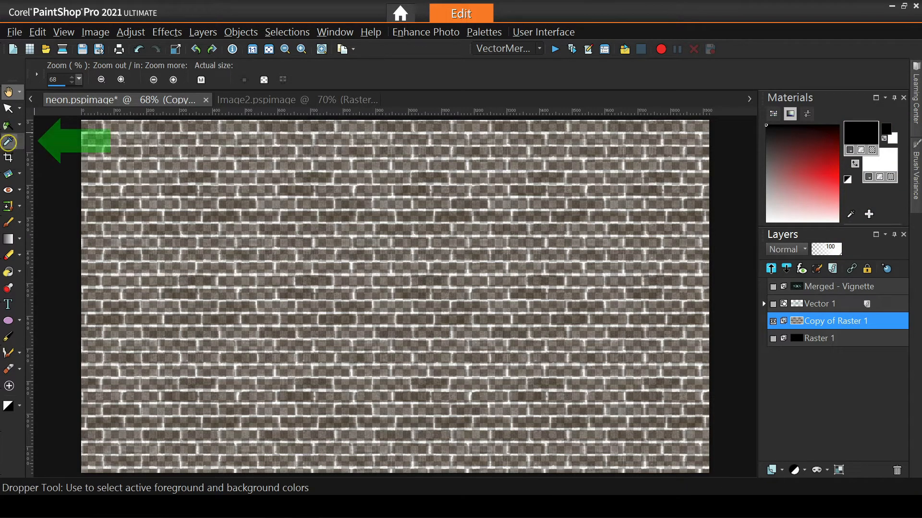
left_click(9, 143)
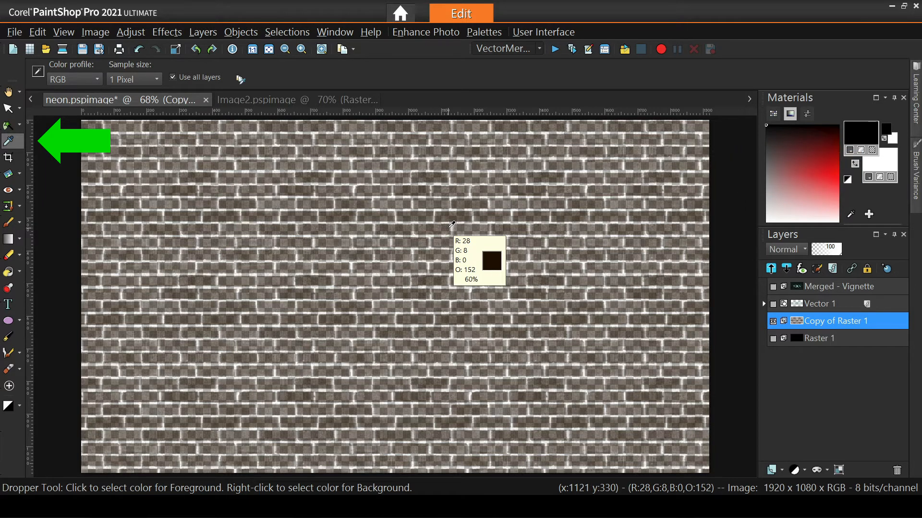
right_click(449, 223)
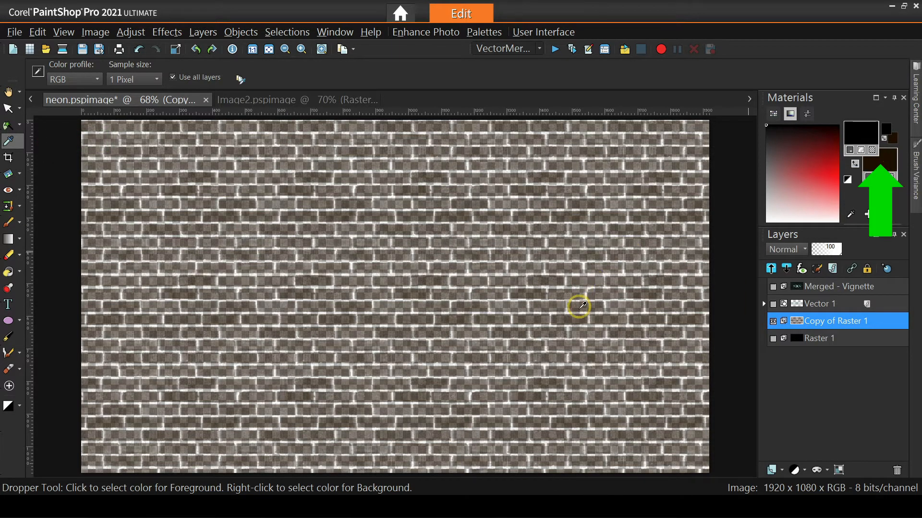
Copy the HTML code of the sampled brown background color and switch to the blank Image2.pspimage.
left_click_drag(555, 321, 521, 322)
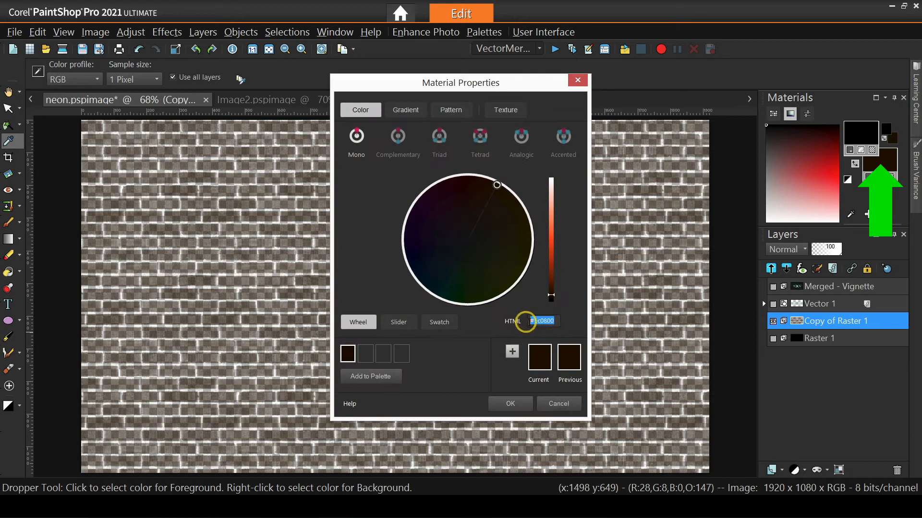
right_click(537, 321)
left_click(562, 354)
left_click(552, 406)
left_click(343, 100)
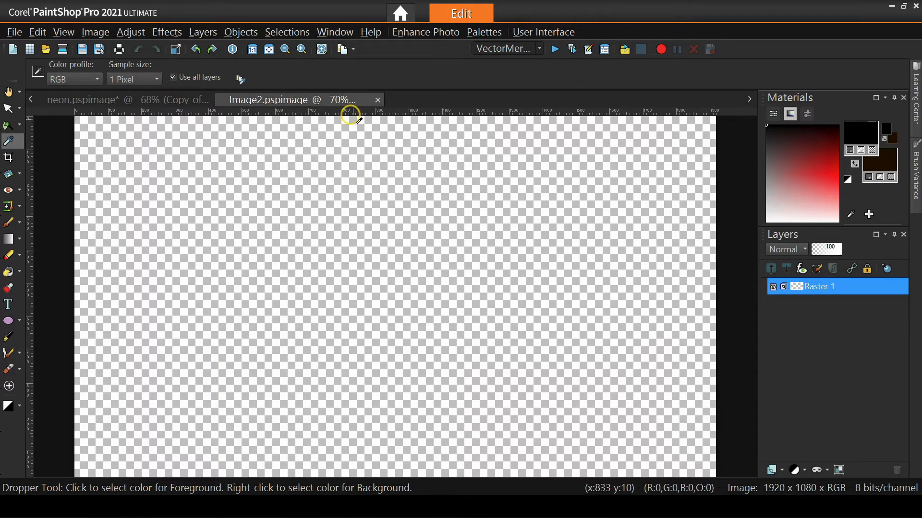
mouse_move(791, 290)
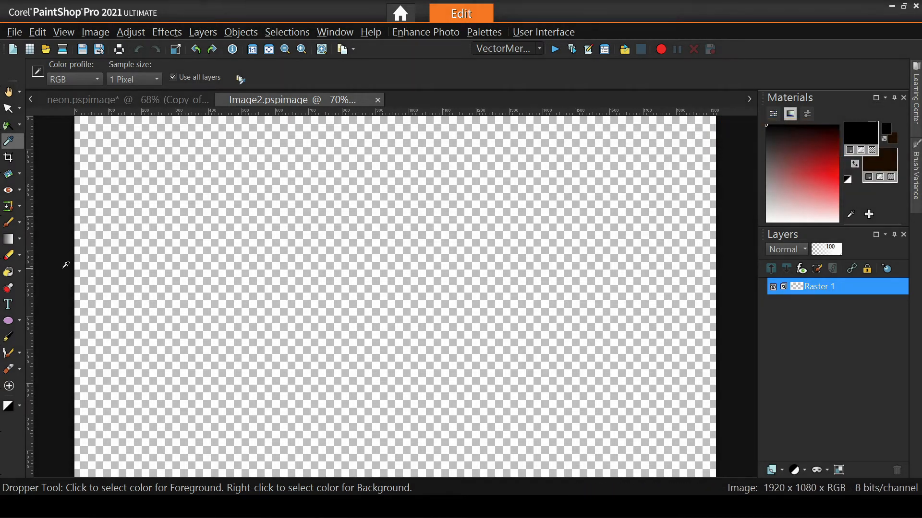
Flood-fill the empty Raster 1 layer with the black foreground color, using match mode None.
left_click(11, 273)
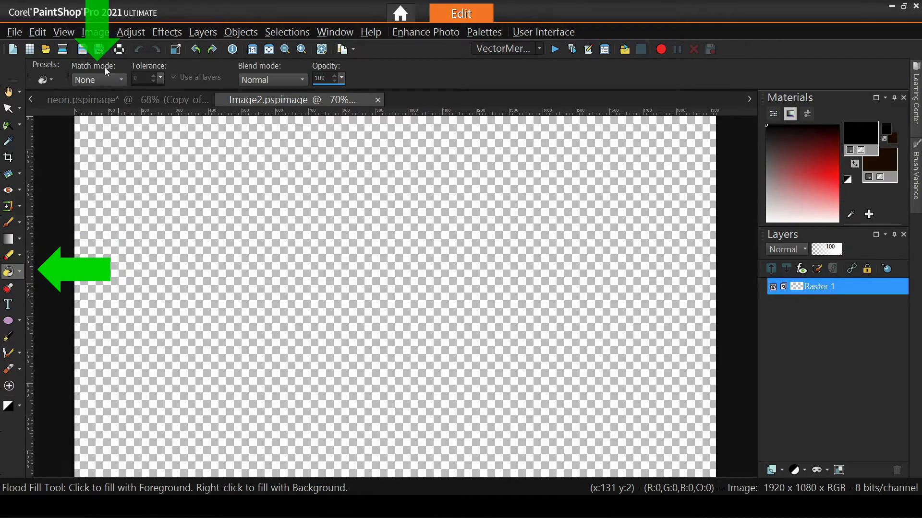
left_click(96, 79)
left_click(98, 86)
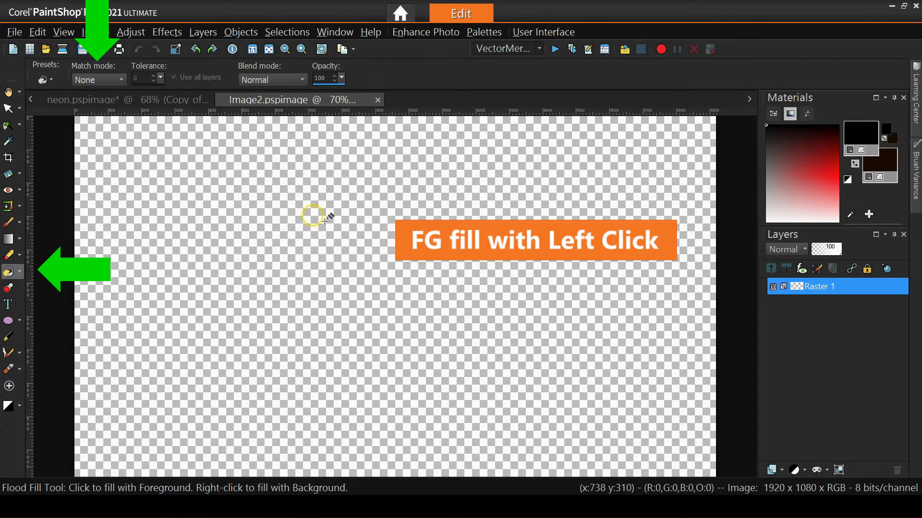
left_click(364, 273)
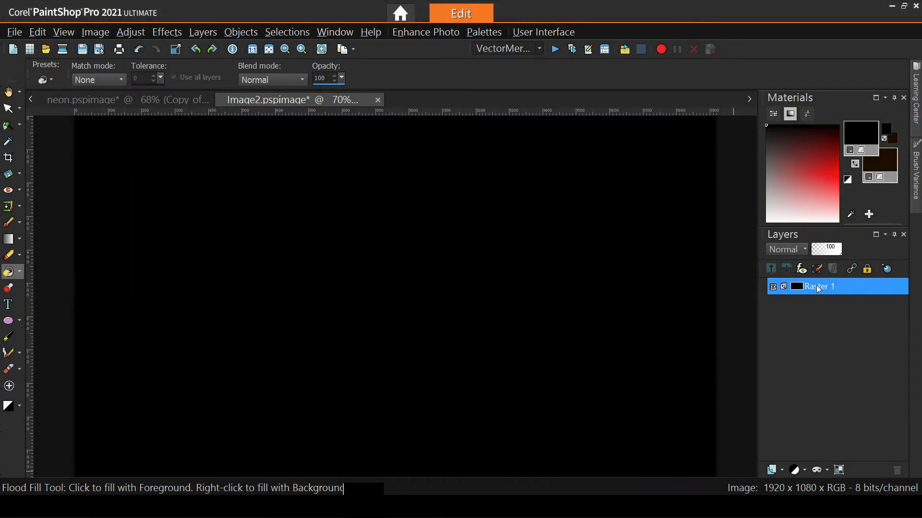
Add a new raster layer named "Raster - Bricks" above the black Raster 1 layer.
left_click(774, 470)
left_click(779, 352)
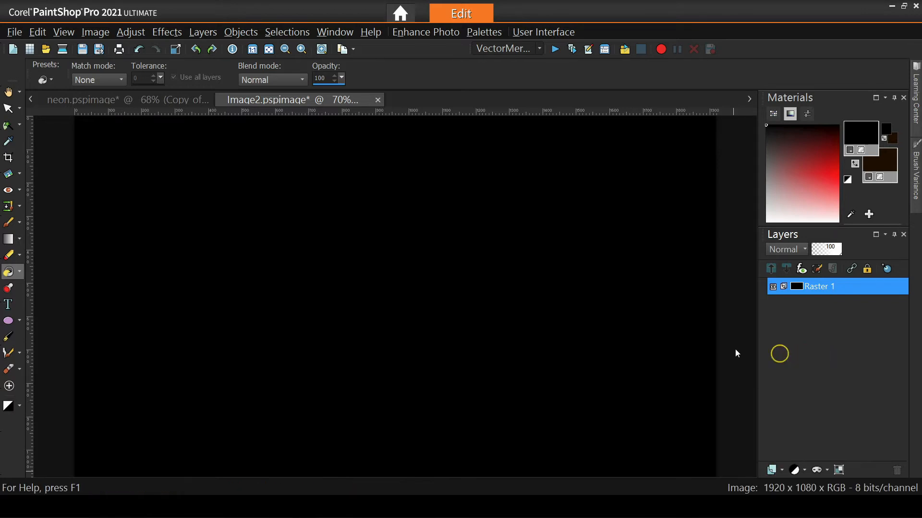
left_click(442, 192)
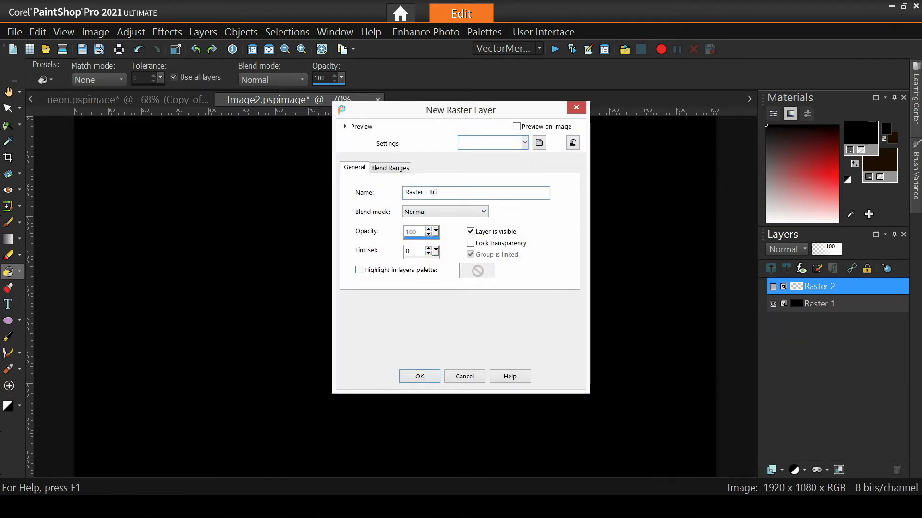
key("Return")
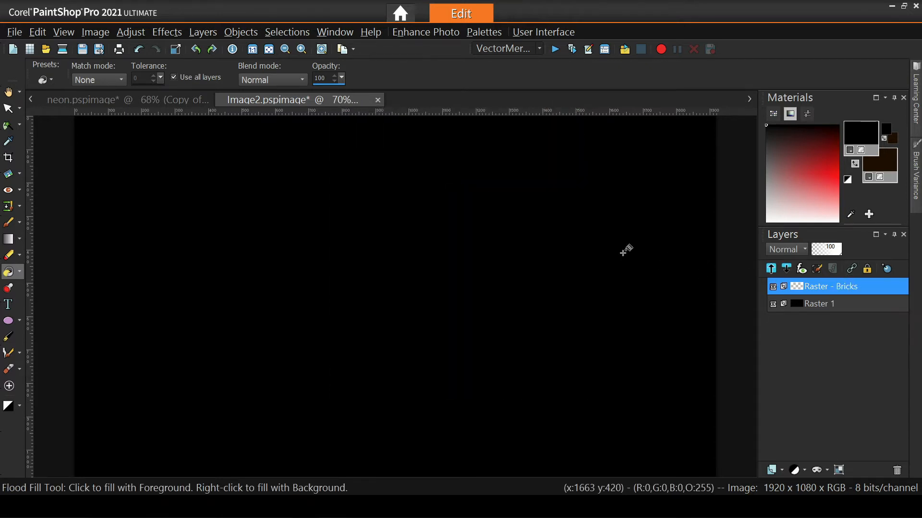
Paste the copied HTML code #1c0800 as the background material's color in Image2.pspimage.
left_click(181, 105)
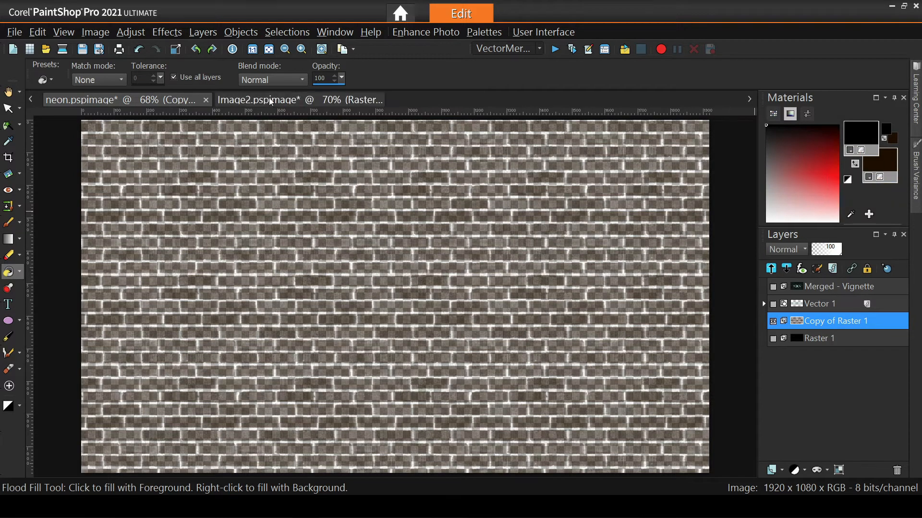
left_click(248, 100)
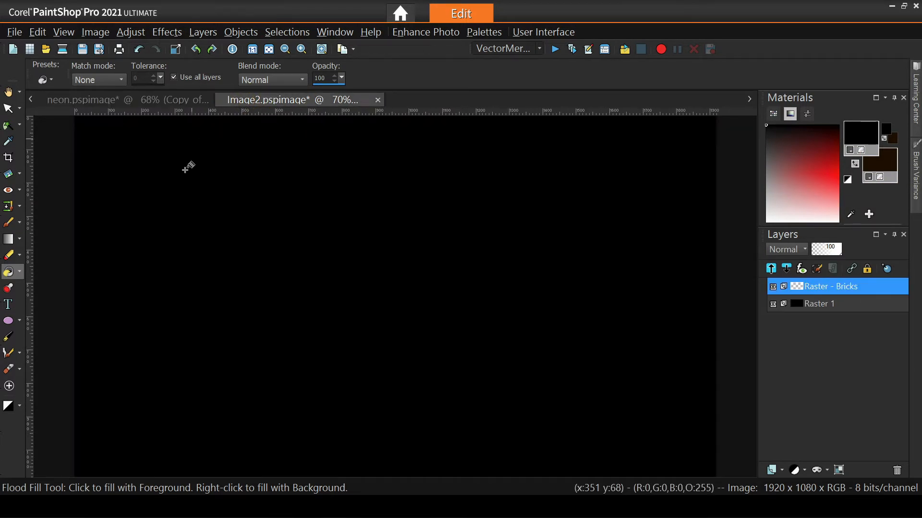
left_click(885, 161)
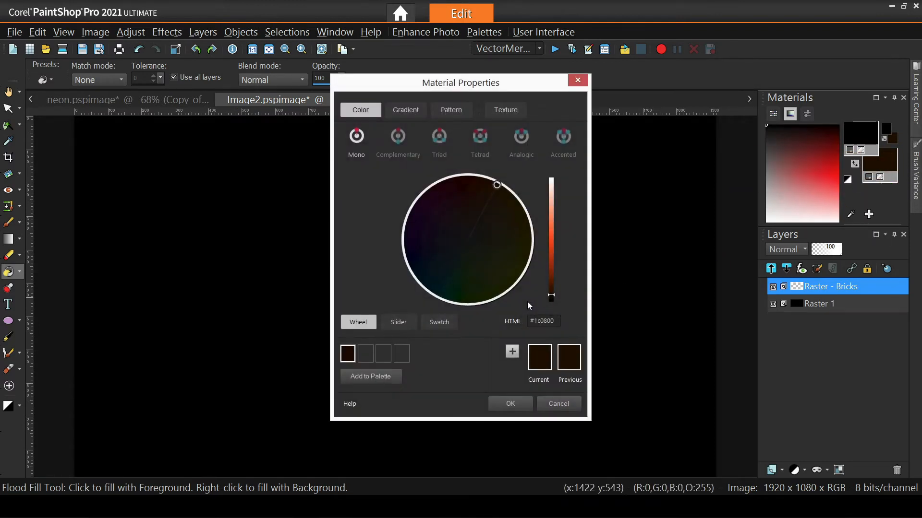
left_click_drag(554, 321, 534, 321)
right_click(542, 321)
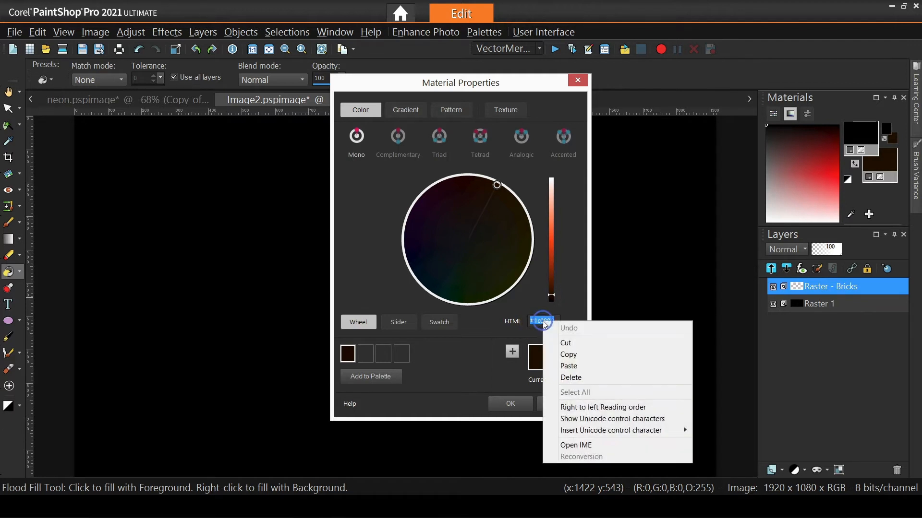
left_click(582, 365)
left_click(514, 402)
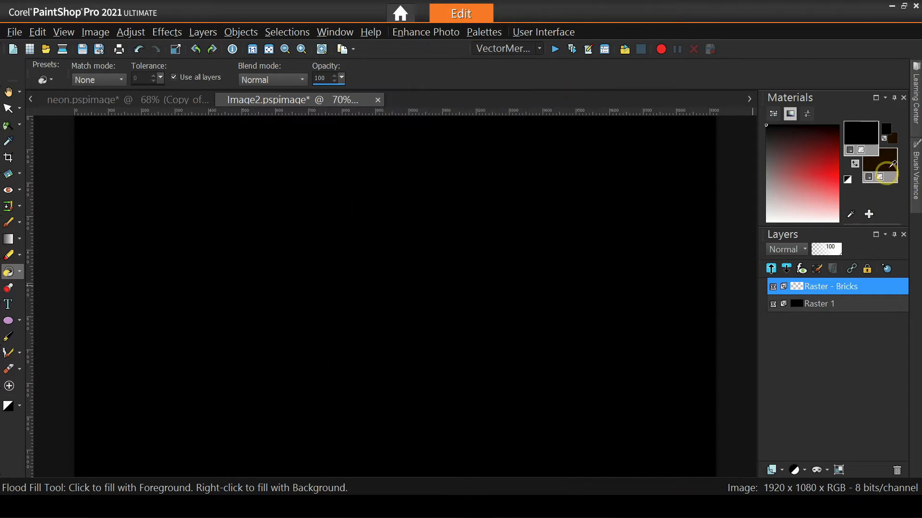
Add the Bricks texture to the dark brown background material and flood-fill the Raster - Bricks layer with it.
left_click(888, 162)
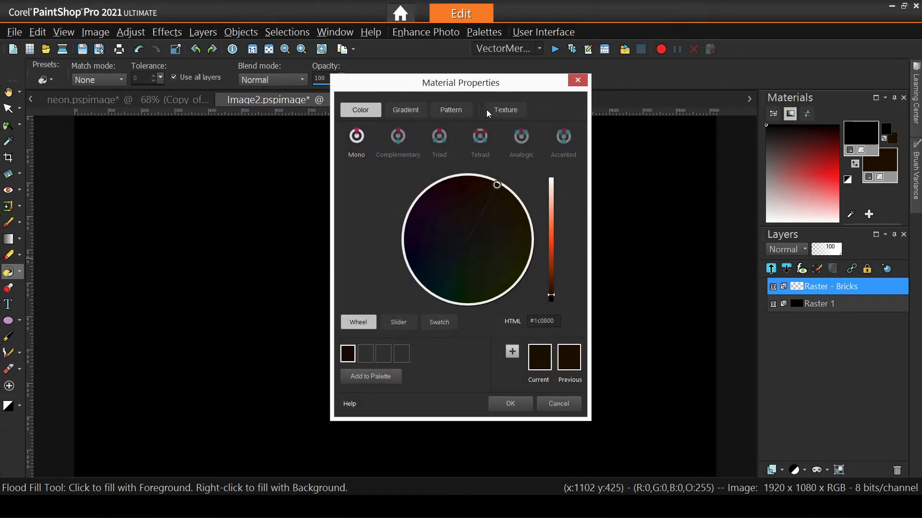
left_click(505, 109)
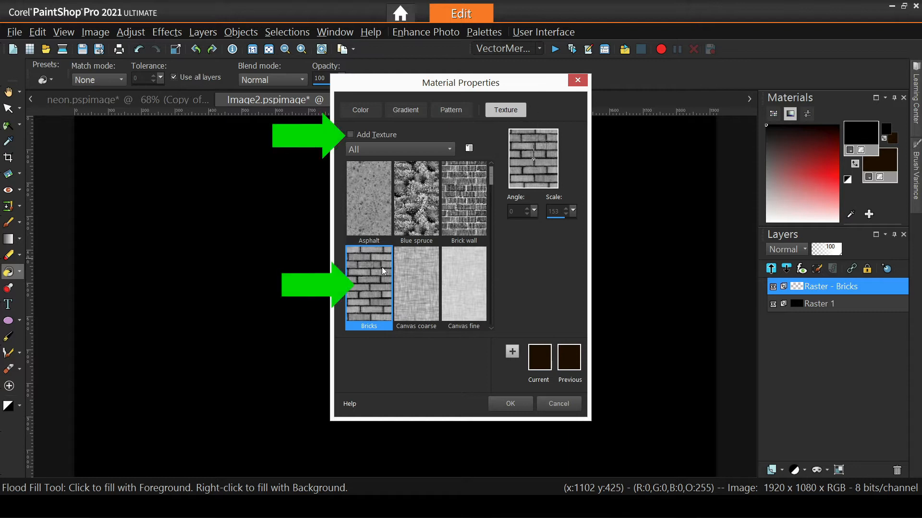
left_click(351, 134)
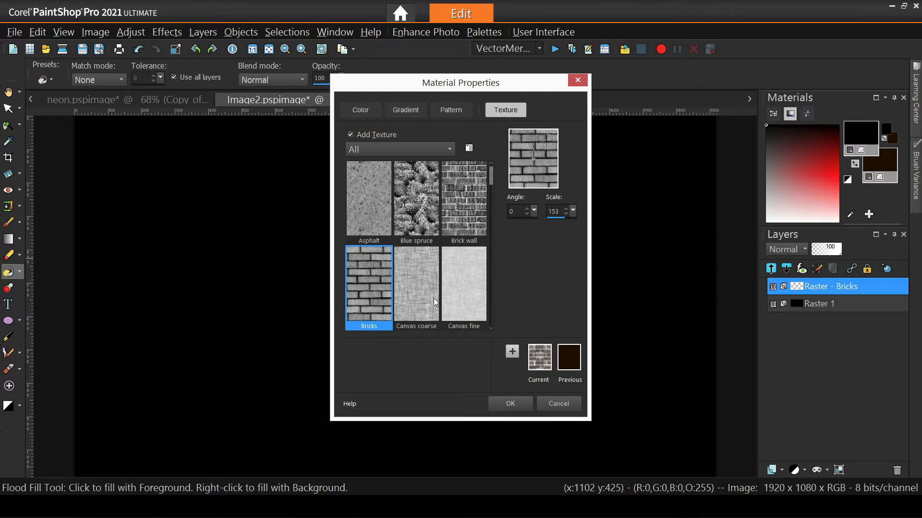
mouse_move(492, 177)
left_mouse_down()
mouse_move(490, 200)
mouse_move(493, 169)
left_mouse_up()
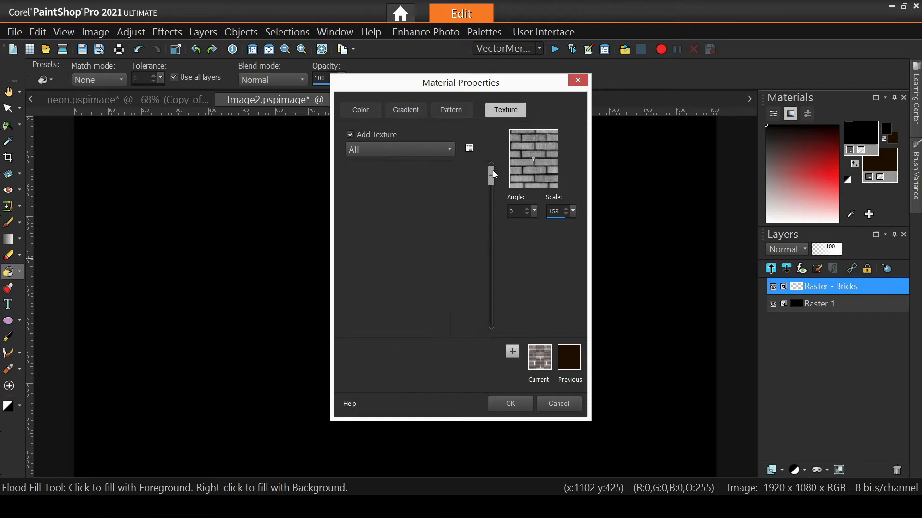
left_click(517, 405)
right_click(412, 273)
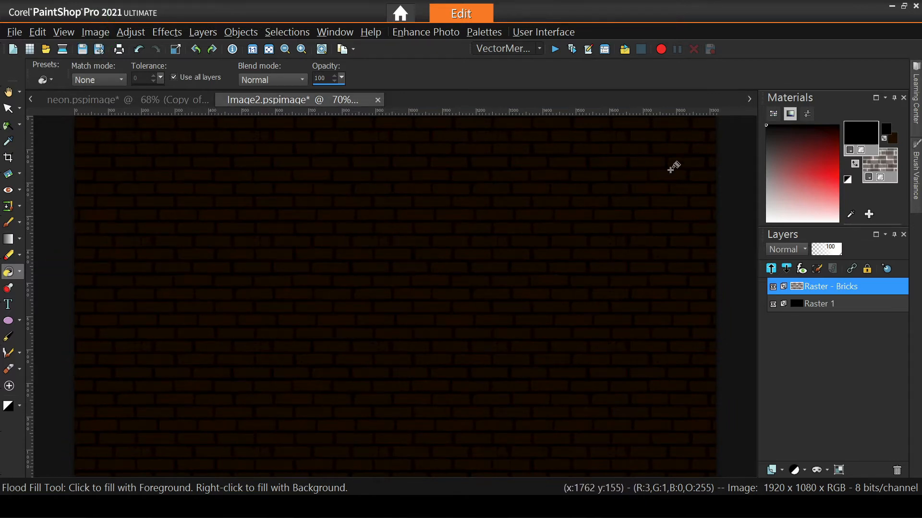
In neon.pspimage, turn the layer styles of Copy of Raster 1 back on and show the black Raster 1 layer.
left_click(192, 100)
left_click(823, 323)
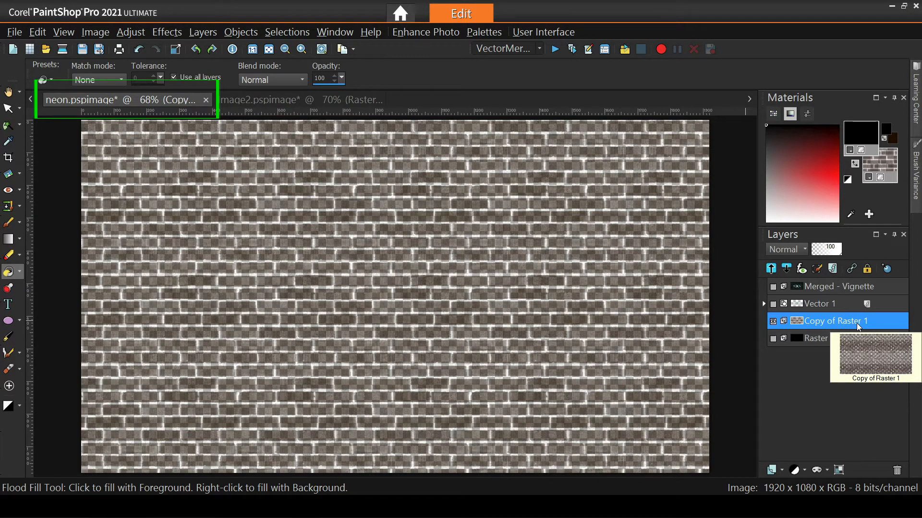
left_click(833, 270)
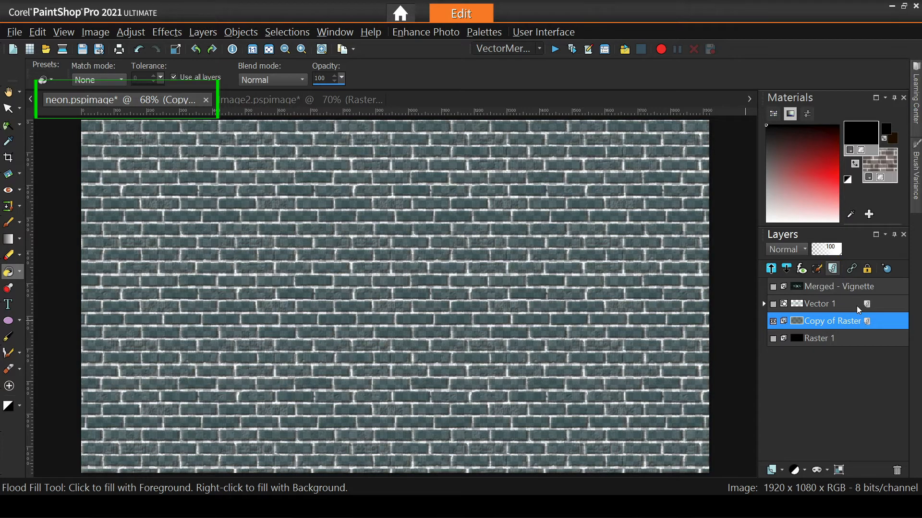
left_click(772, 339)
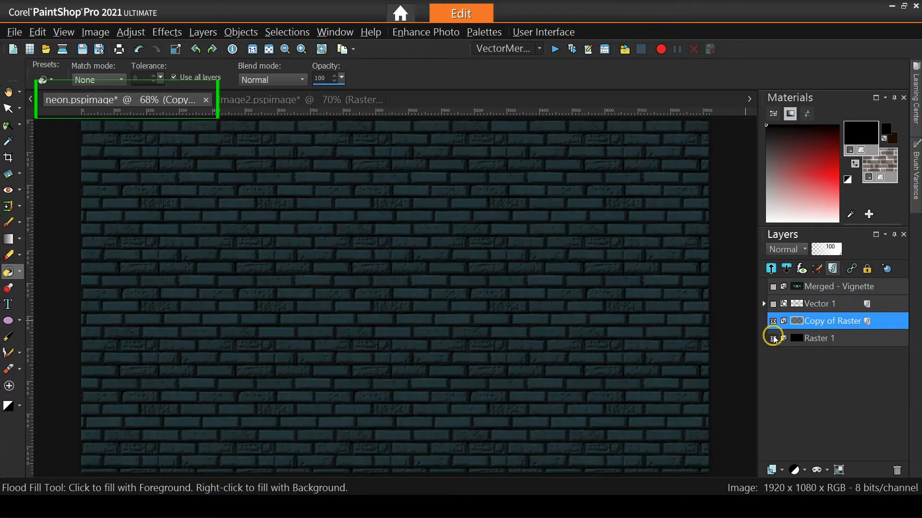
Copy the layer styles of Copy of Raster 1 and paste them onto the Raster - Bricks layer in Image2.pspimage.
right_click(835, 325)
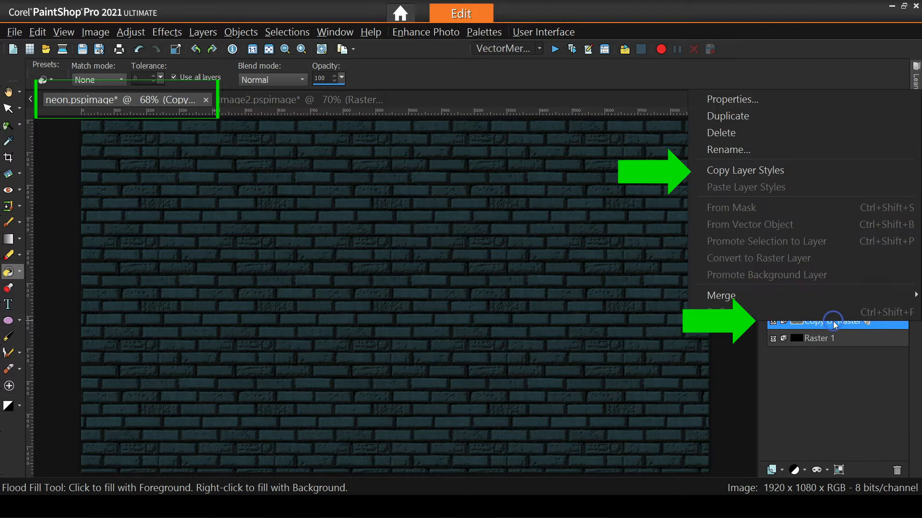
left_click(749, 172)
left_click(298, 97)
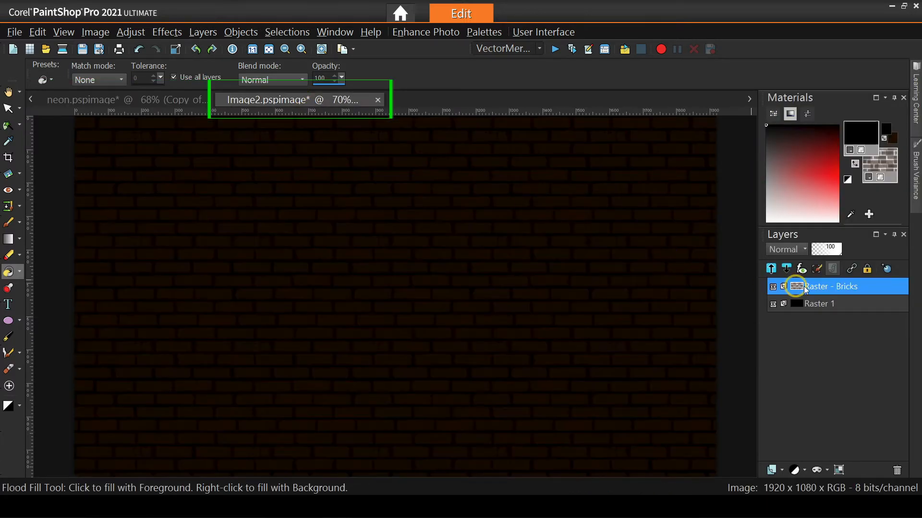
right_click(819, 290)
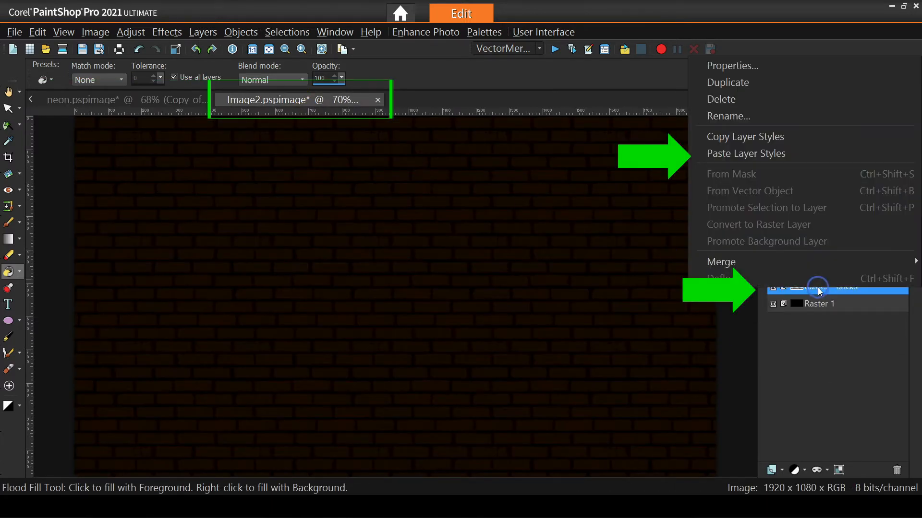
left_click(739, 151)
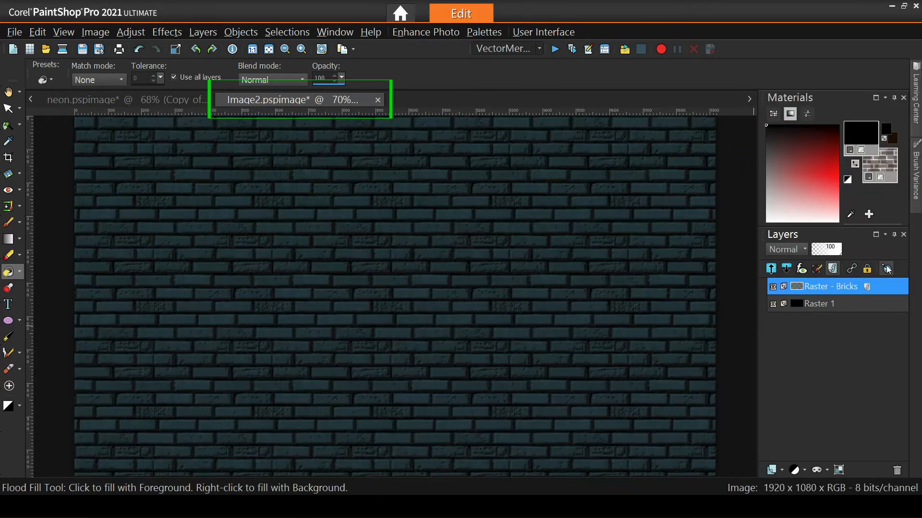
Compare the Raster - Bricks layer with and without its Bevel style, previewing on the image and discarding the changes.
left_click(886, 267)
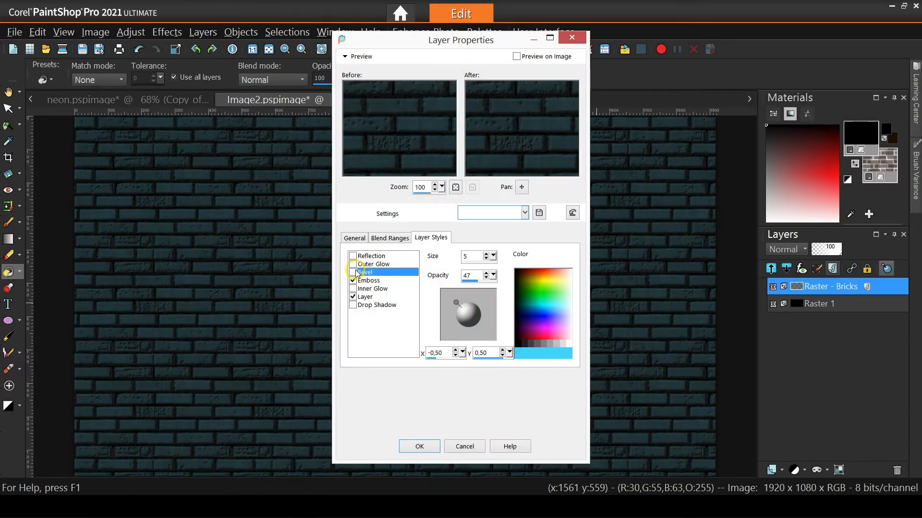
left_click(353, 273)
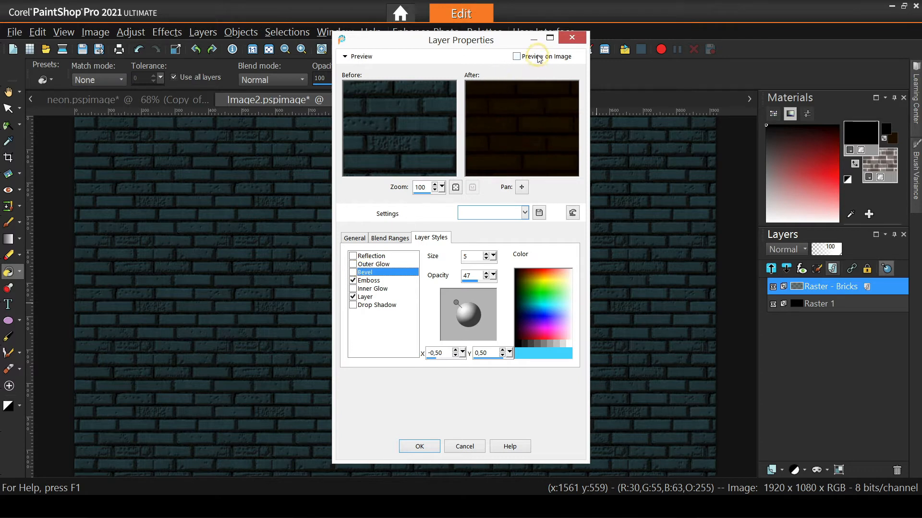
left_click(516, 56)
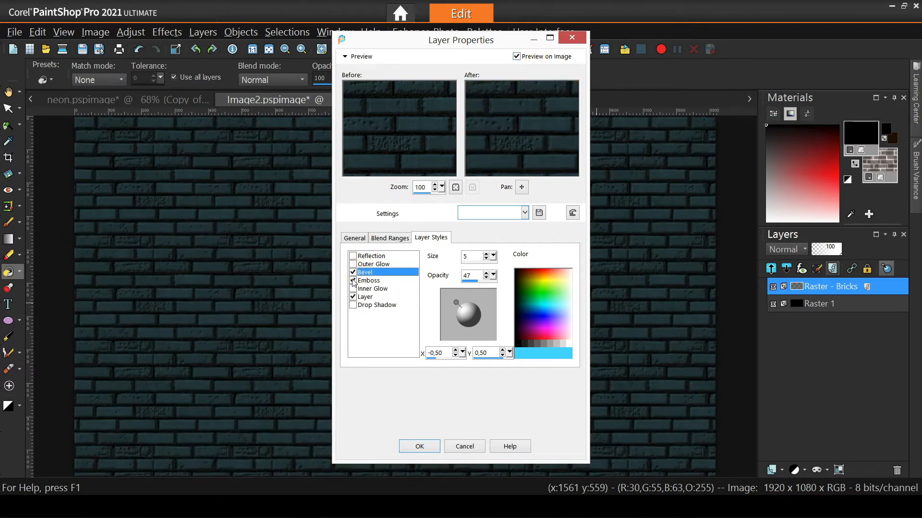
left_click(354, 272)
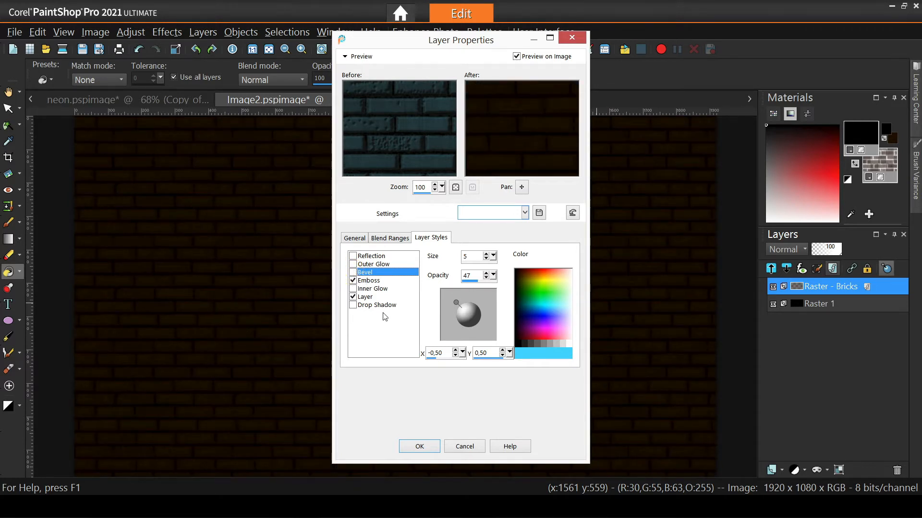
left_click(464, 447)
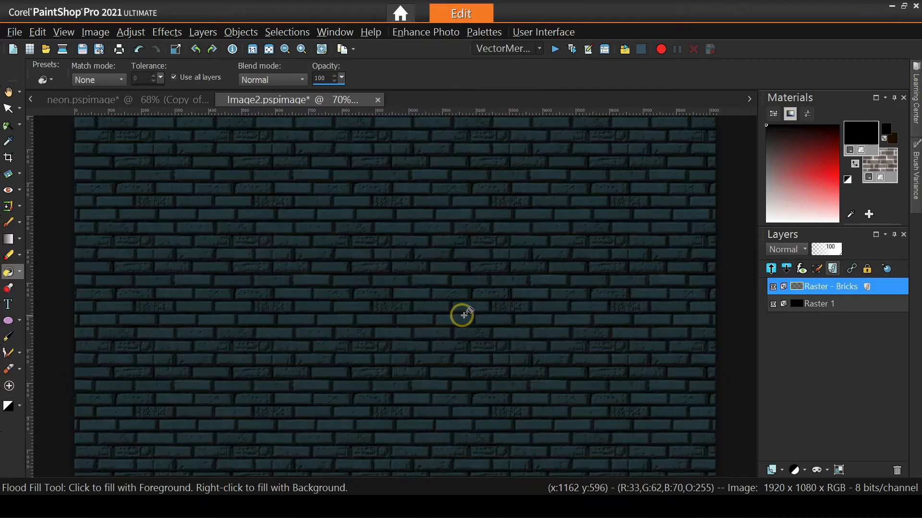
Examine the effect of the Emboss and Bevel styles on the bricks up close, keeping the layer's settings as they are.
scroll(471, 312, "up", 3)
scroll(471, 313, "up", 3)
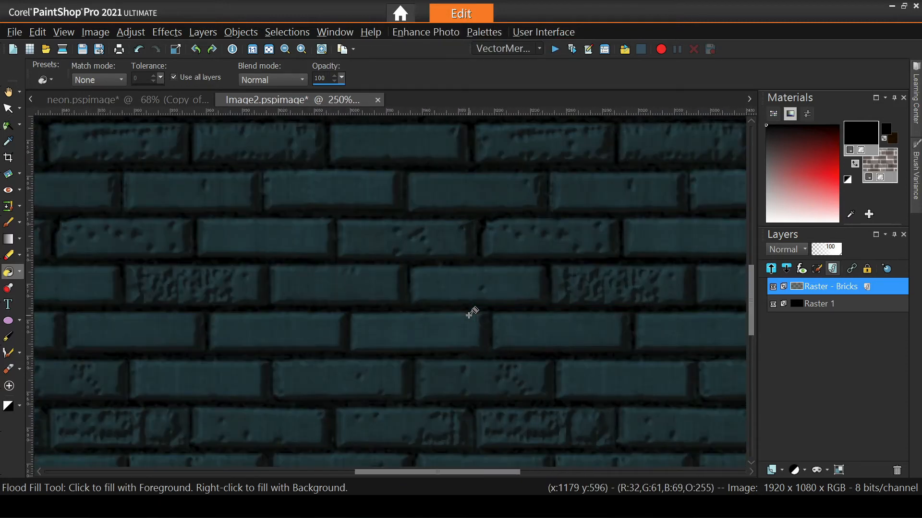
left_click(885, 268)
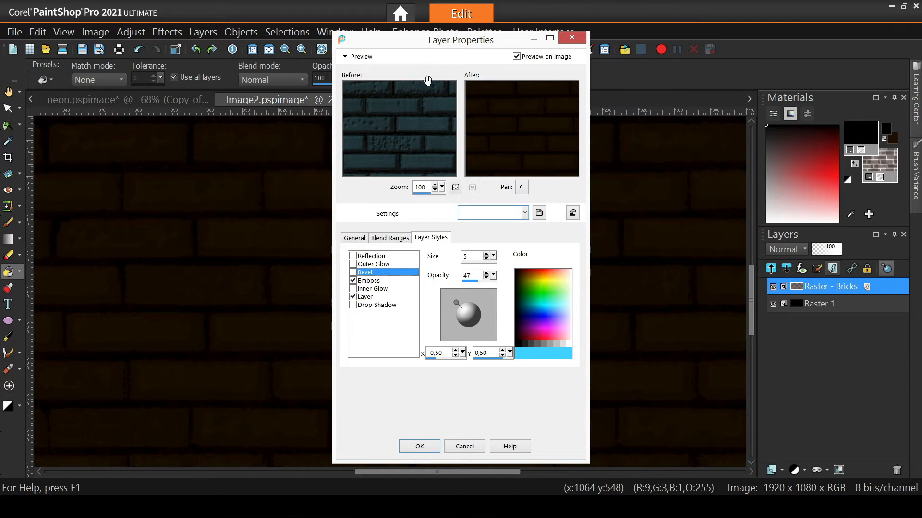
left_click_drag(429, 47, 646, 54)
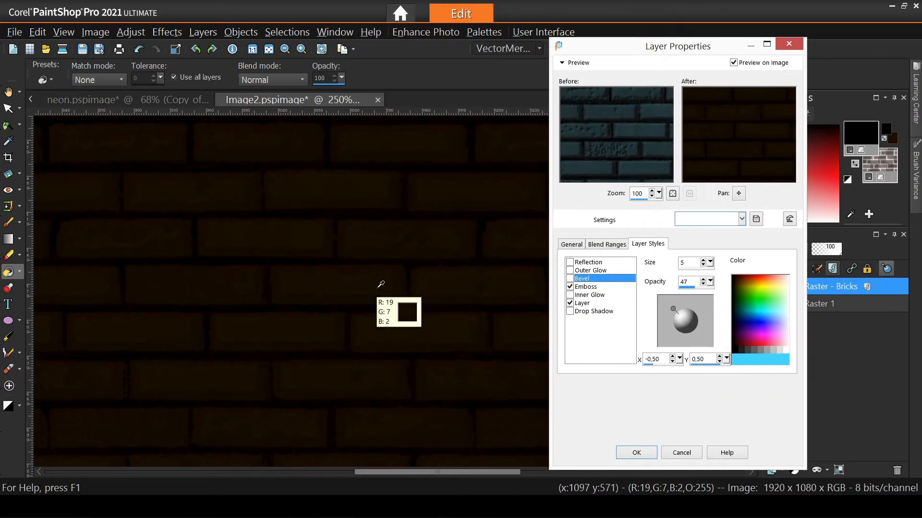
left_click(571, 287)
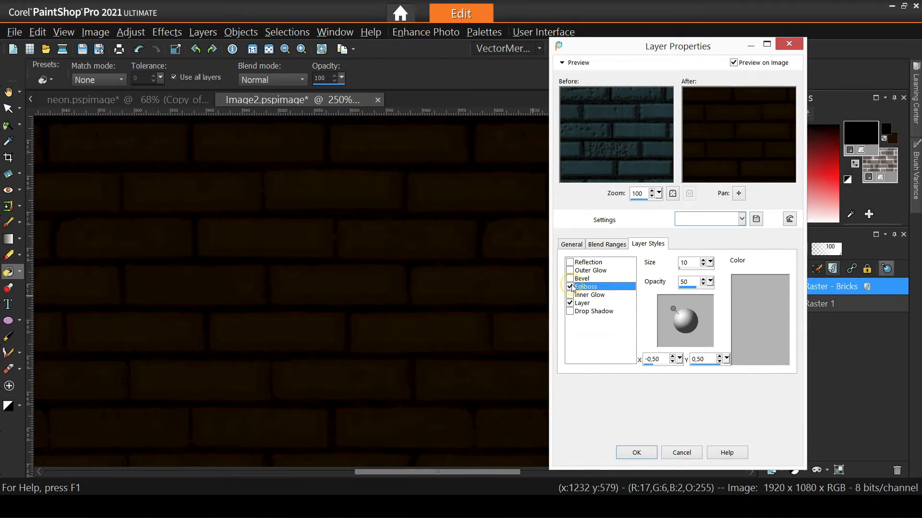
left_click(570, 278)
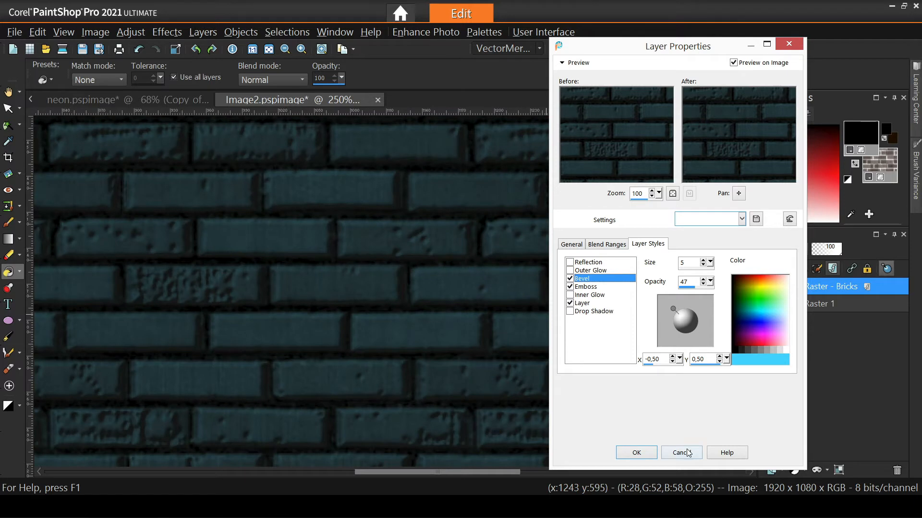
left_click(687, 453)
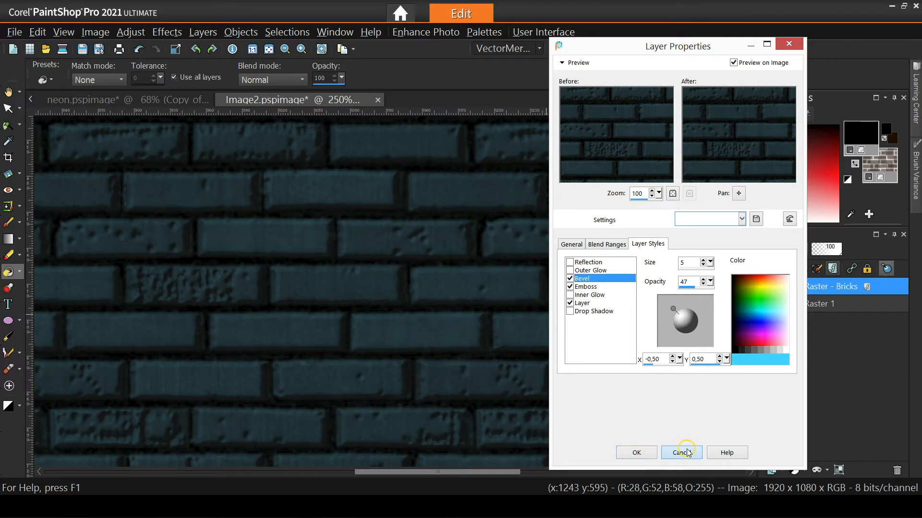
scroll(427, 272, "down", 3)
scroll(425, 272, "down", 4)
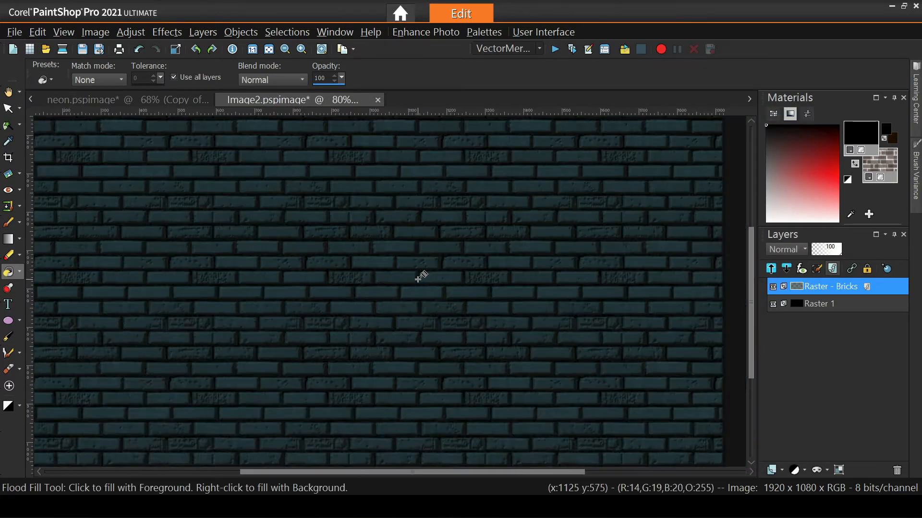
Copy the Vector 1 layer from neon.pspimage and paste it as a new layer above the bricks in Image2.pspimage.
scroll(420, 281, "up", 2)
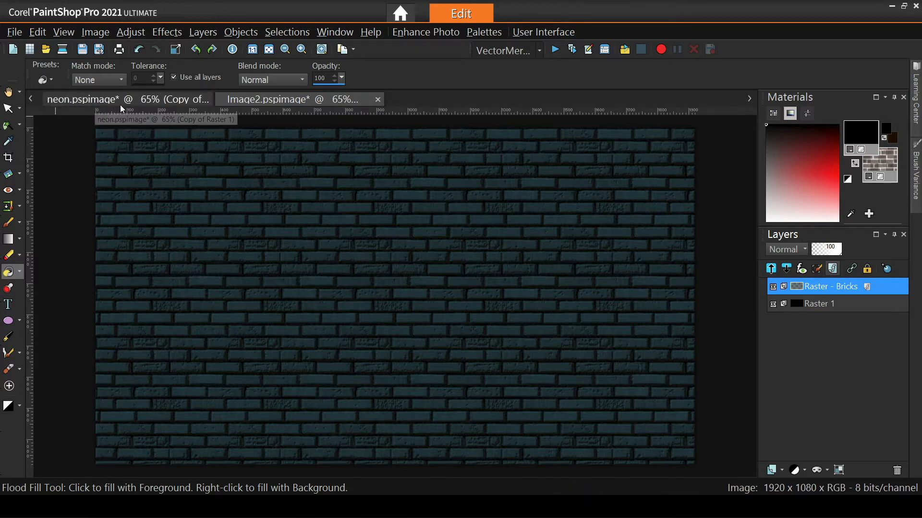
left_click(188, 99)
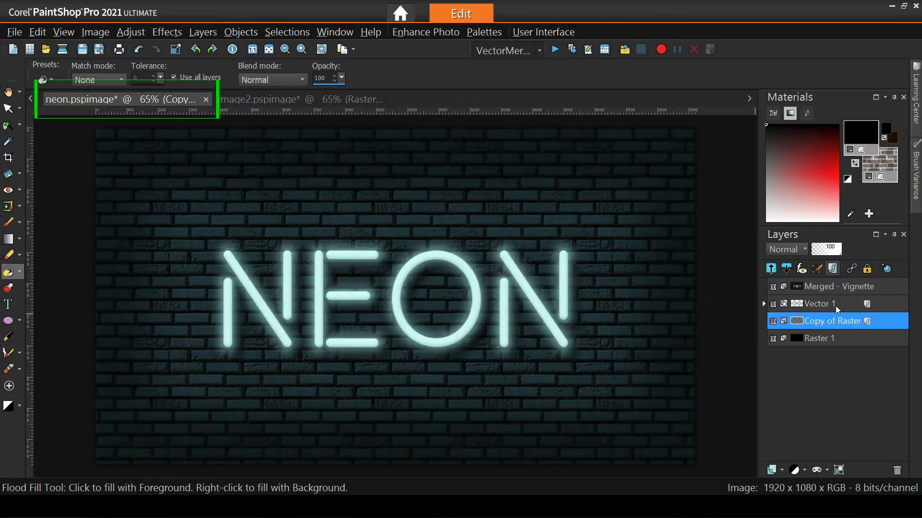
mouse_move(809, 308)
left_click(808, 310)
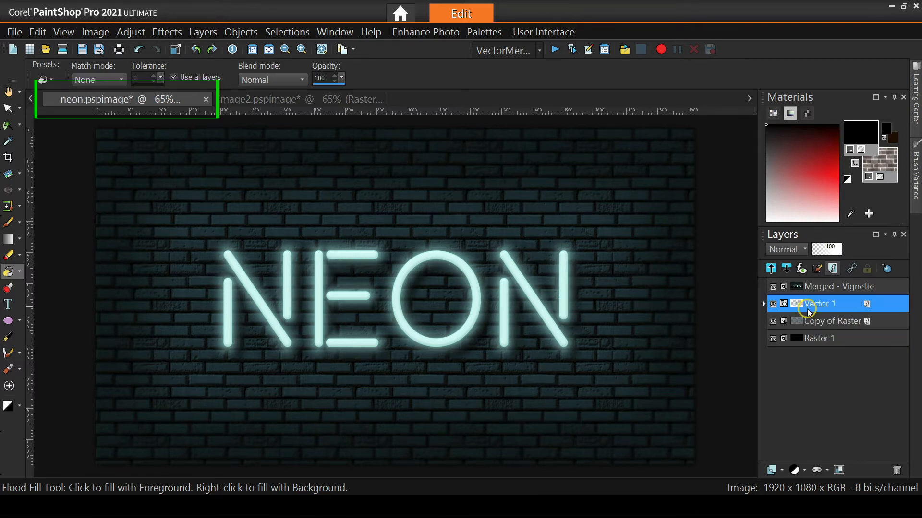
left_click(38, 32)
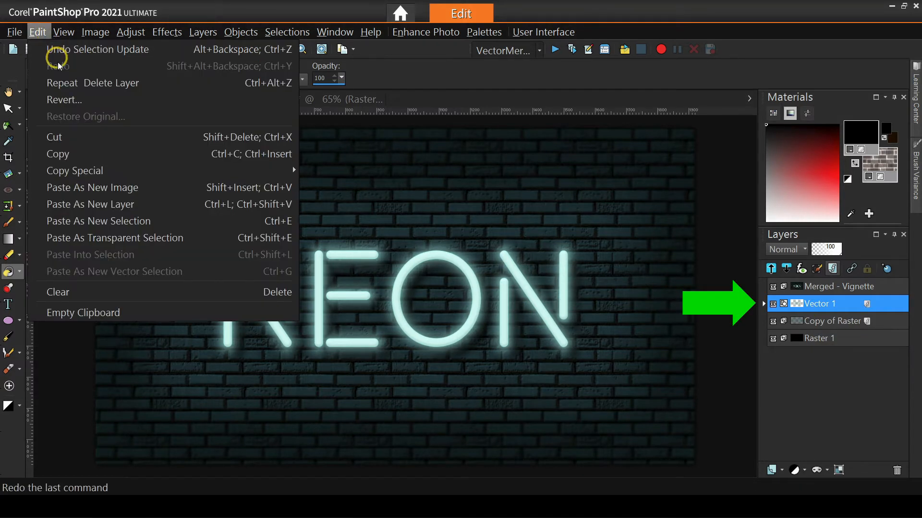
left_click(127, 160)
left_click(271, 100)
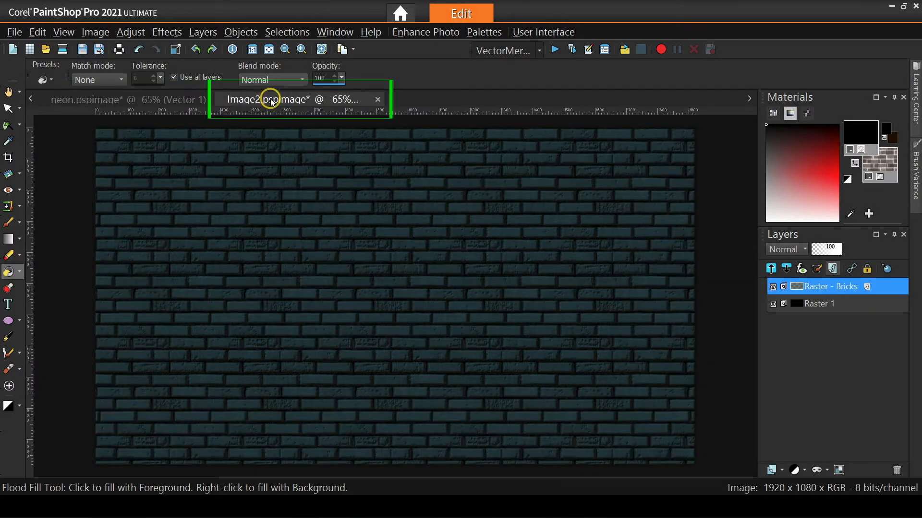
left_click(37, 31)
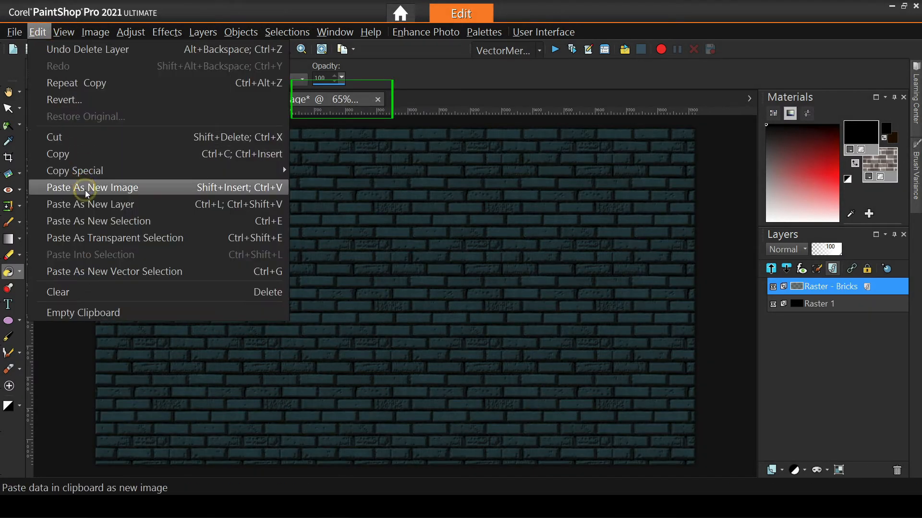
left_click(131, 204)
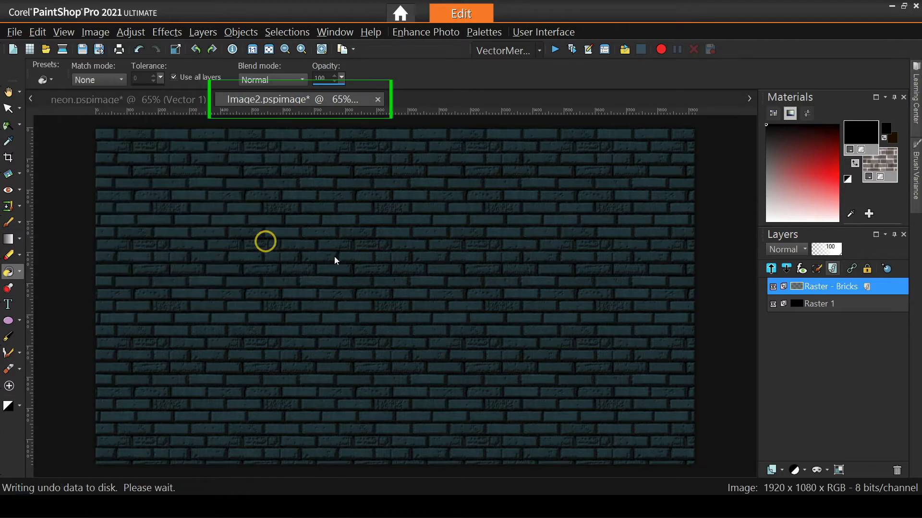
Center the pasted NEON text in the canvas.
left_click(240, 32)
mouse_move(253, 49)
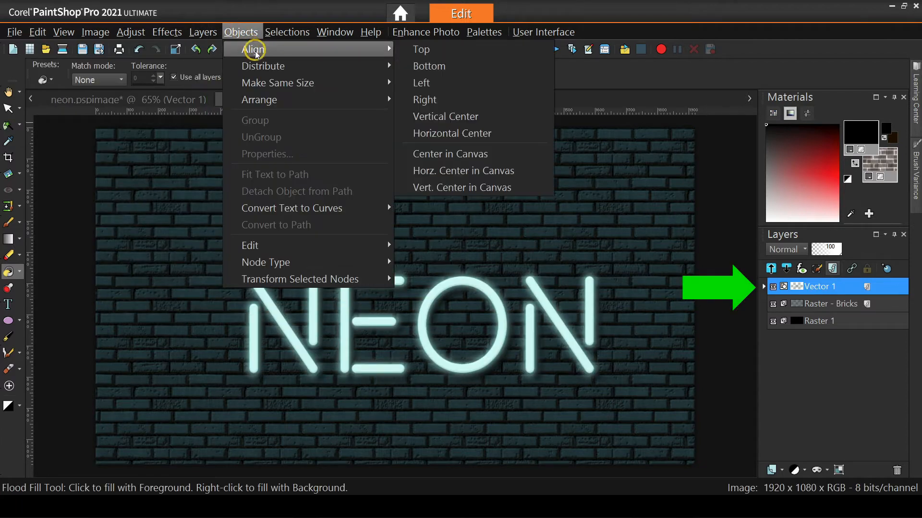
left_click(450, 154)
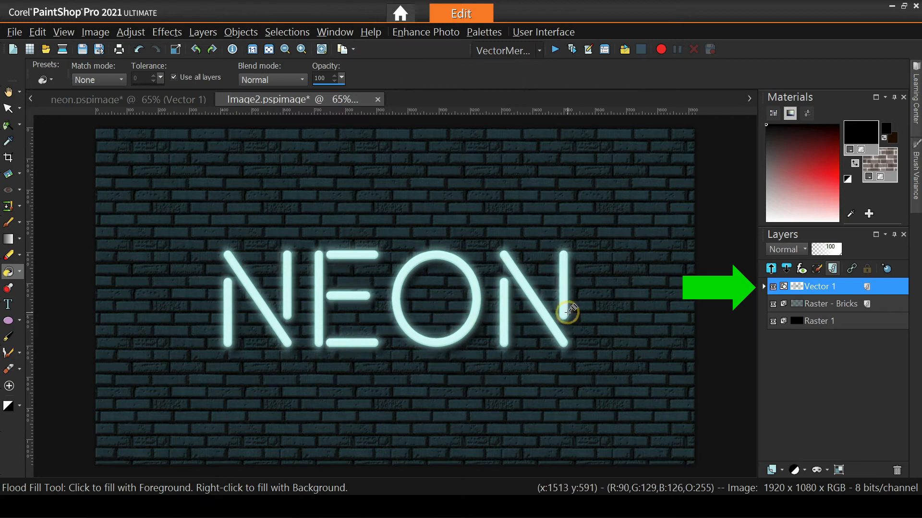
Try a yellow Outer Glow of size 73 and opacity 100 on Vector 1, sample other glow colors from the image, and discard the changes.
double_click(867, 287)
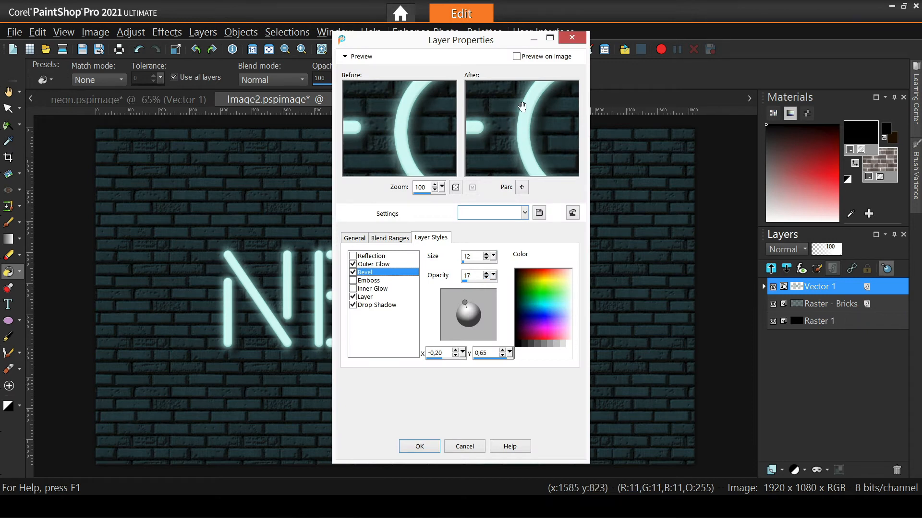
left_click(521, 58)
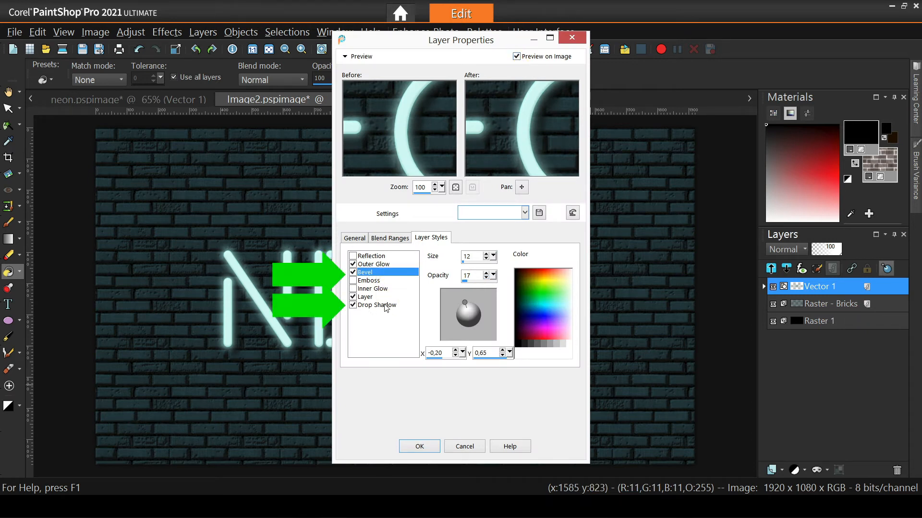
left_click(376, 265)
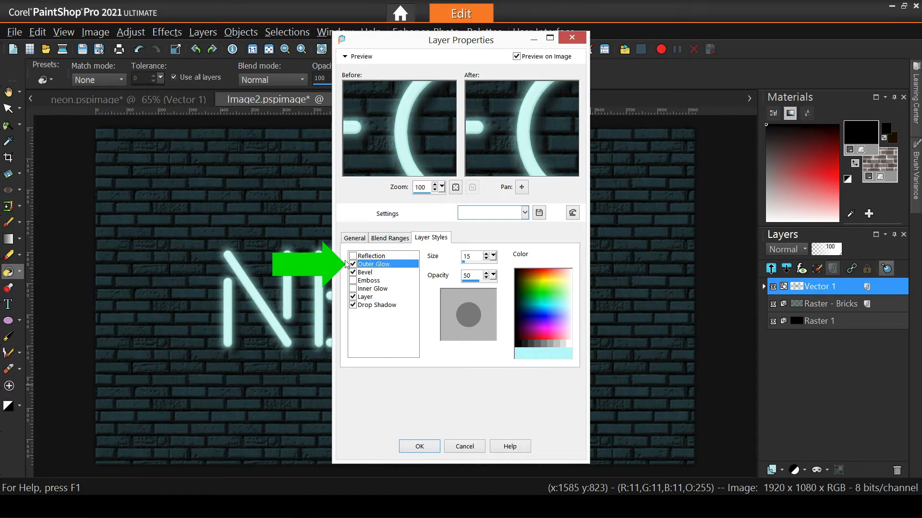
left_click_drag(493, 256, 504, 279)
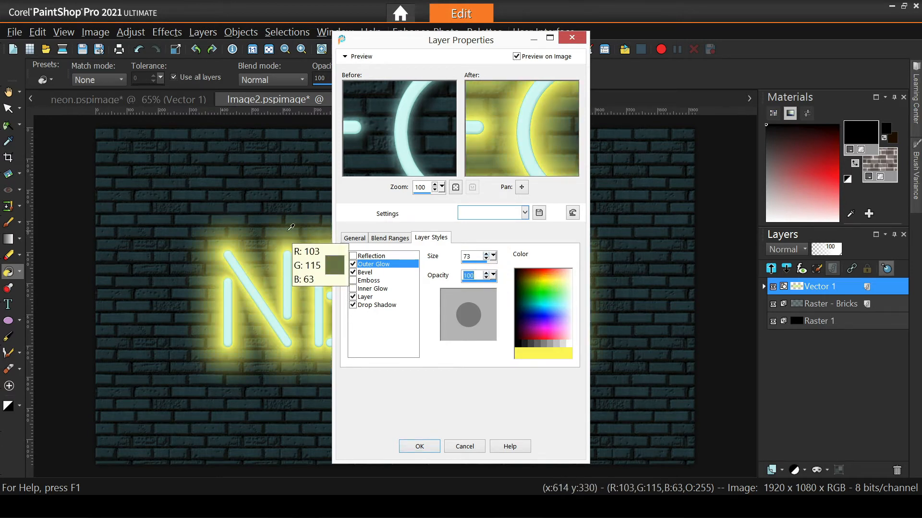
left_click(217, 172)
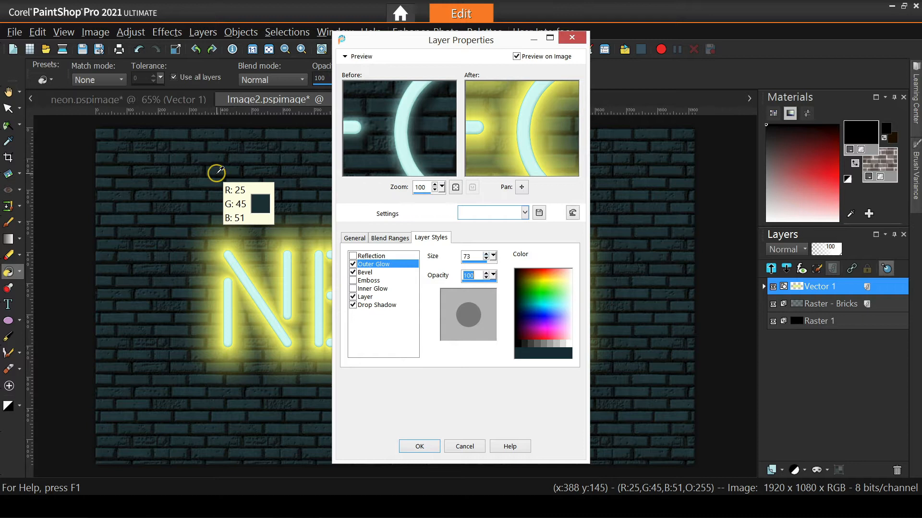
left_click(231, 259)
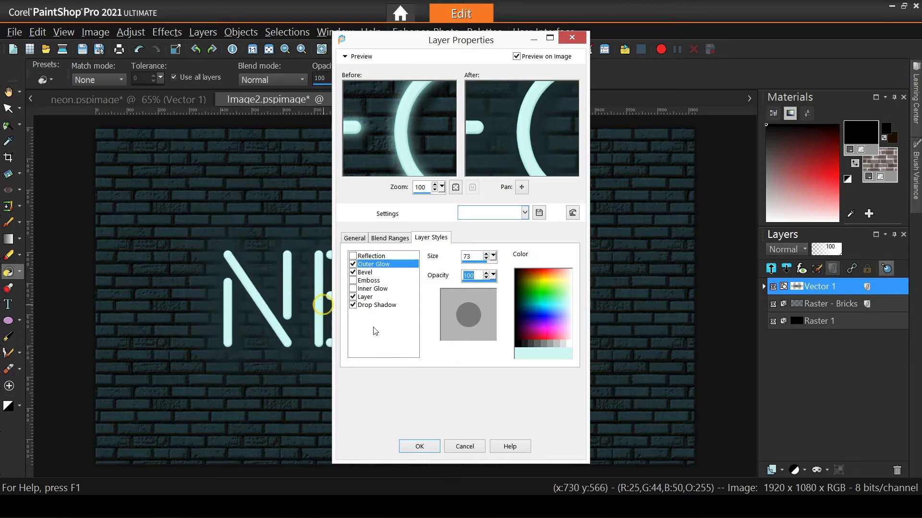
left_click(465, 445)
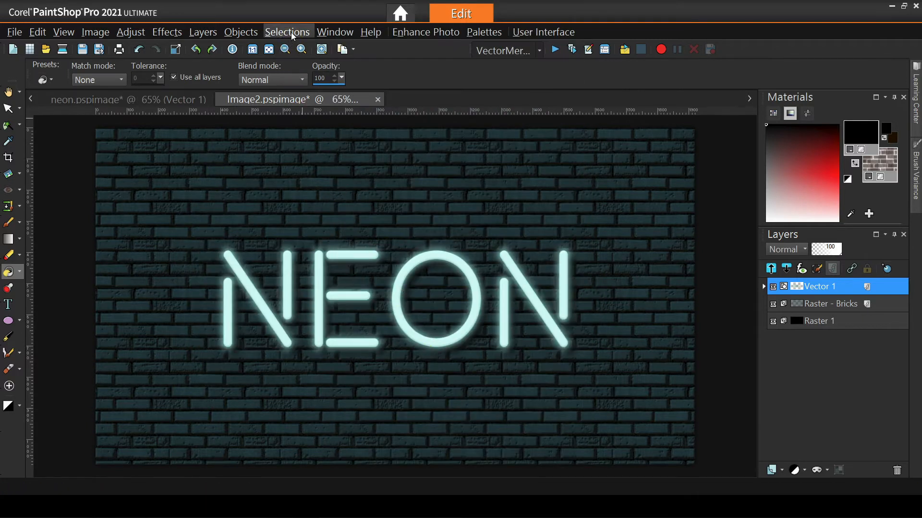
Compare the Vector 1 layer with and without its Outer Glow style, previewing on the image and discarding the changes.
left_click(345, 34)
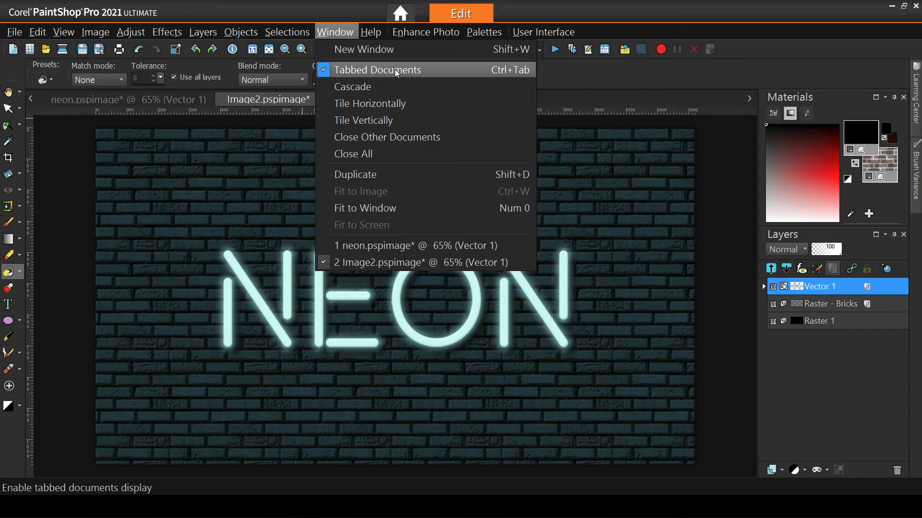
left_click(885, 271)
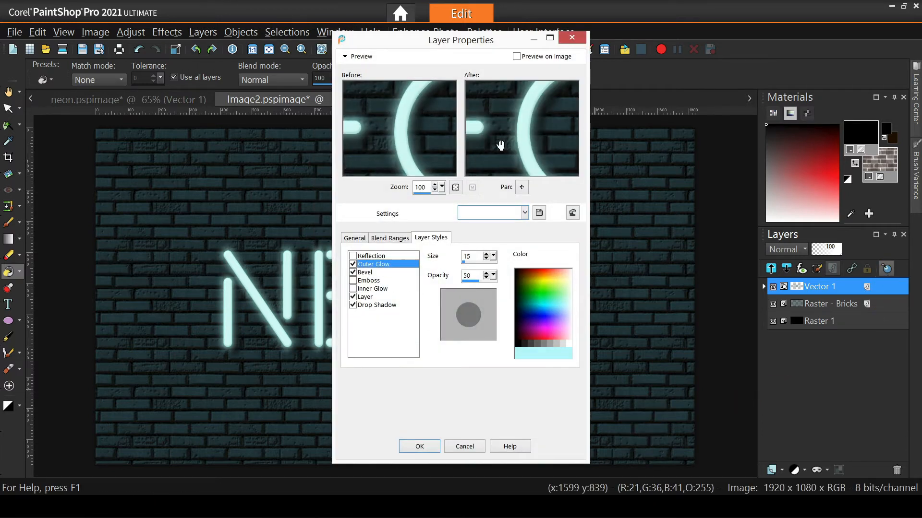
left_click(517, 56)
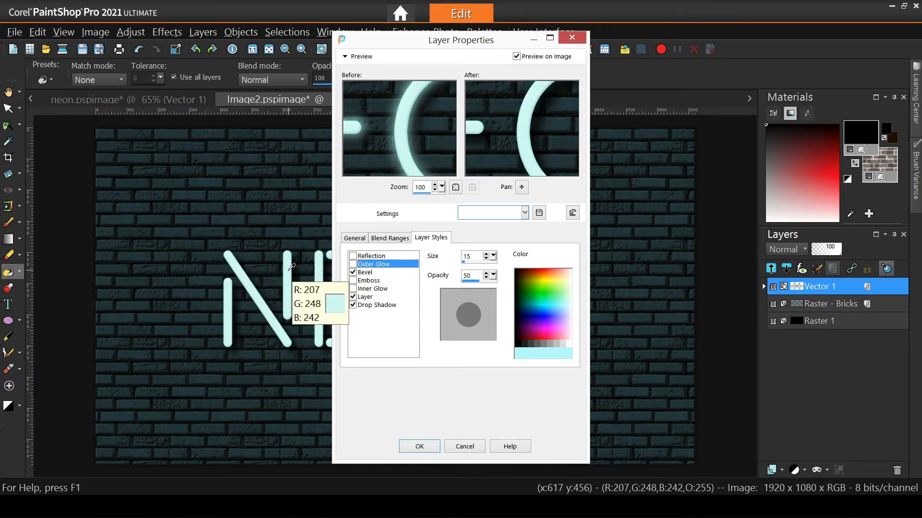
left_click(353, 264)
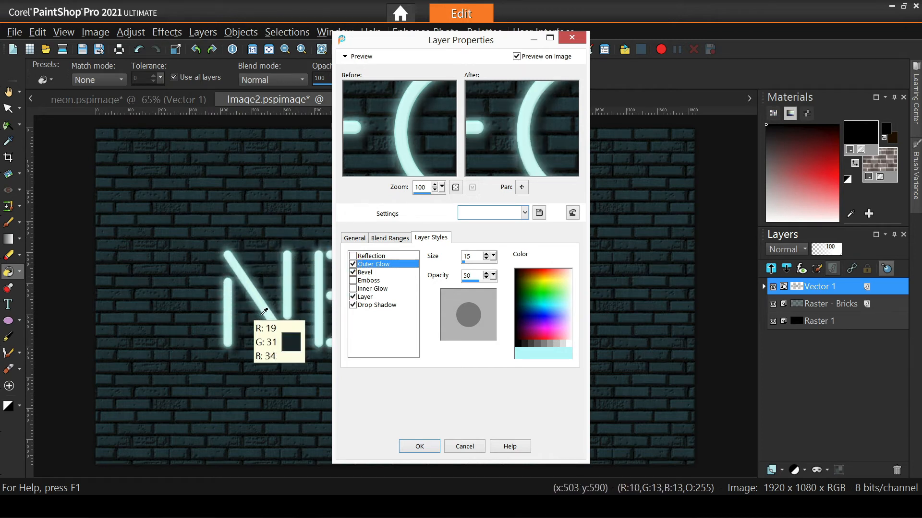
left_click(464, 447)
Examine the color and texture settings of the NEON text object's fill and stroke, leaving its vector properties as they are.
left_click(764, 287)
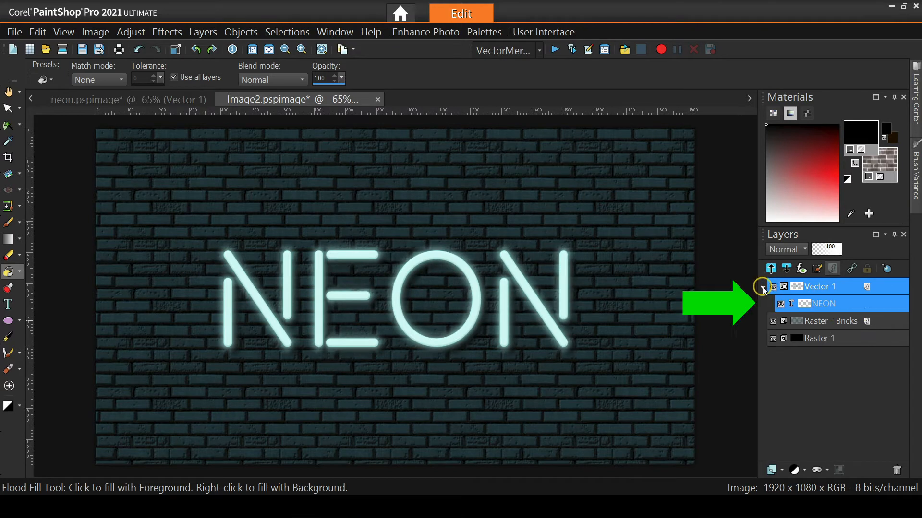
right_click(788, 304)
left_click(771, 169)
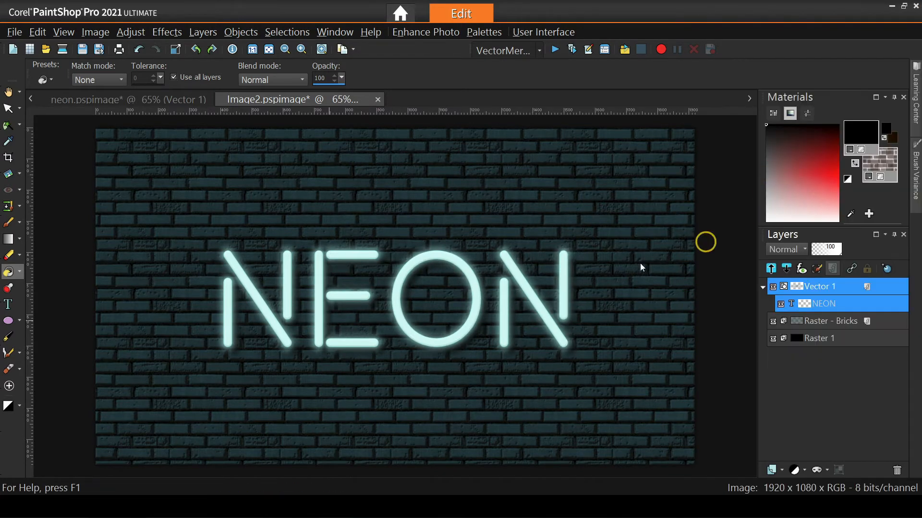
left_click(400, 278)
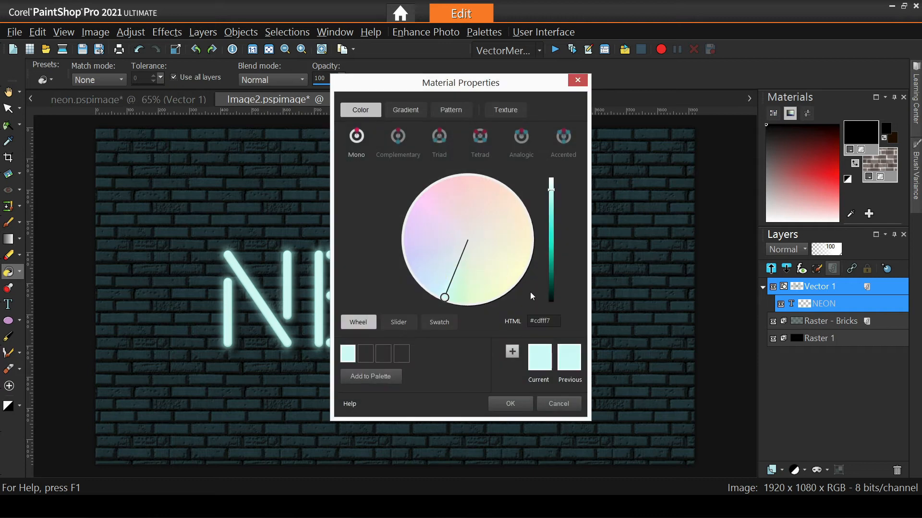
left_click(492, 110)
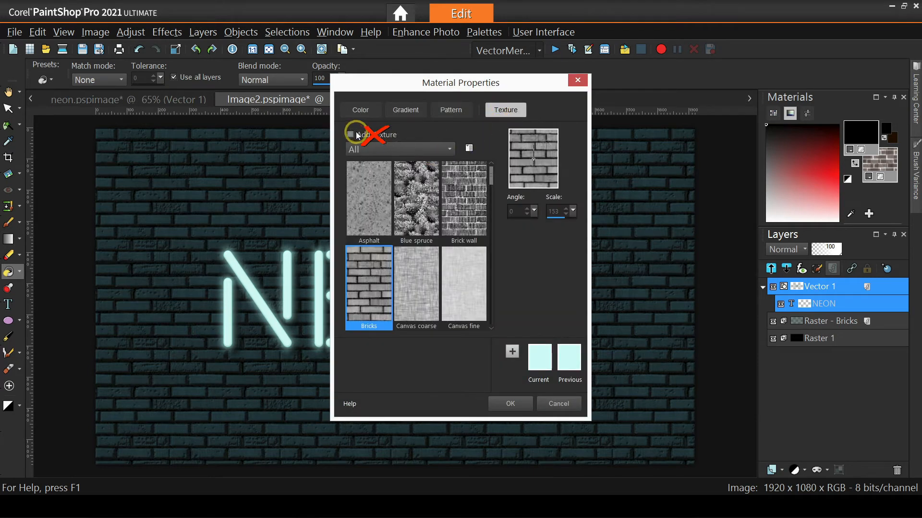
left_click(558, 403)
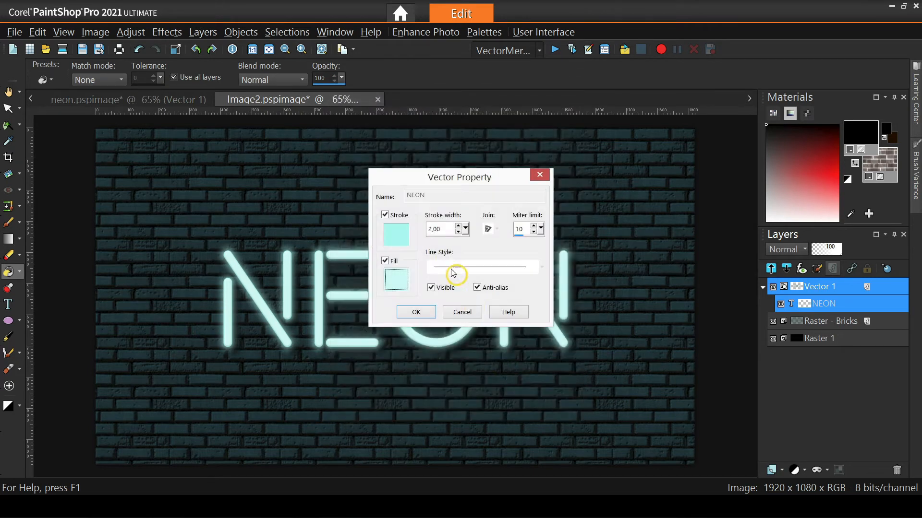
left_click(403, 232)
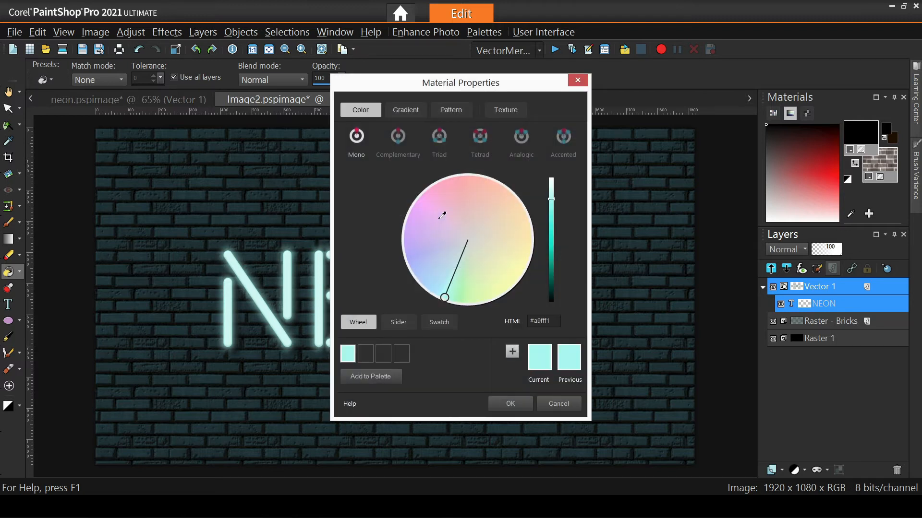
left_click(505, 110)
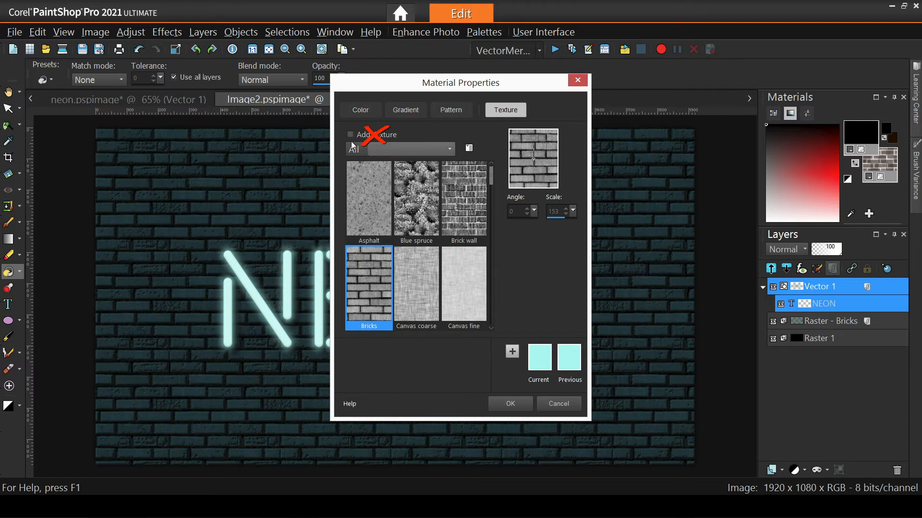
left_click(560, 402)
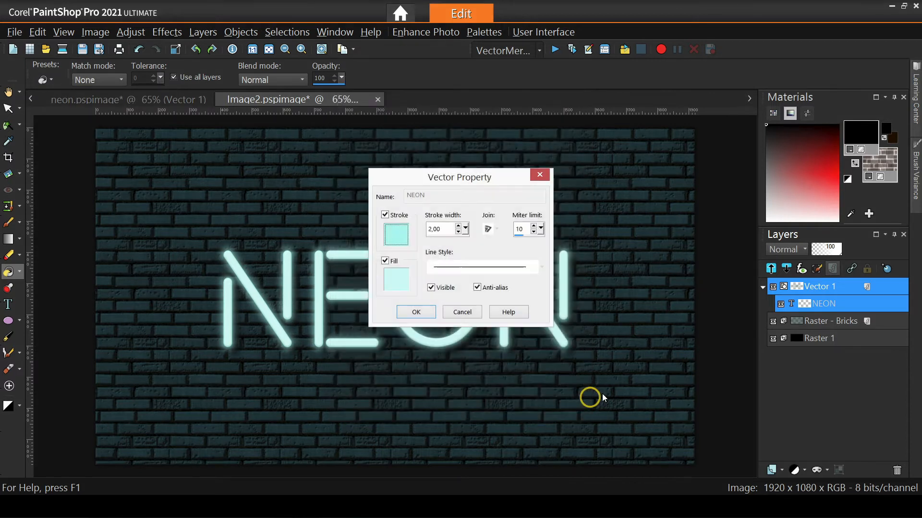
left_click(471, 312)
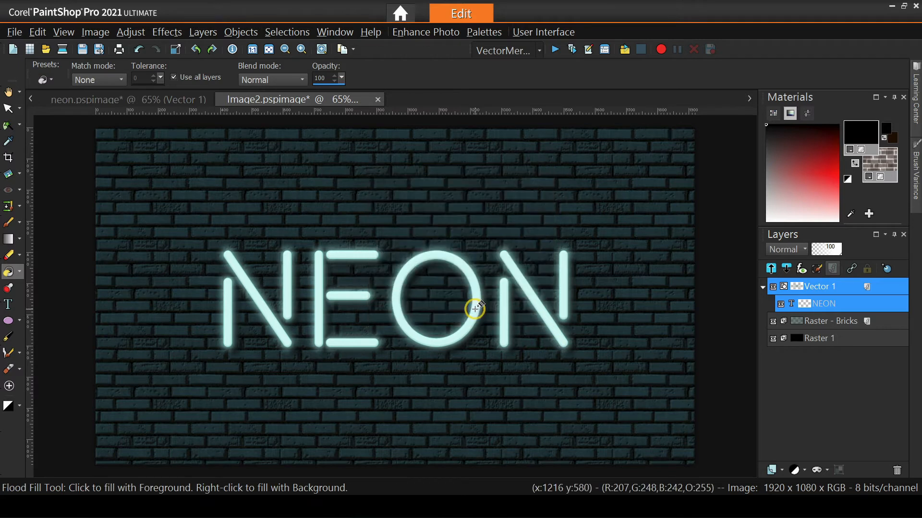
With the Pan tool active, compare neon.pspimage with and without its Merged - Vignette layer, and return to Image2.pspimage.
key("a")
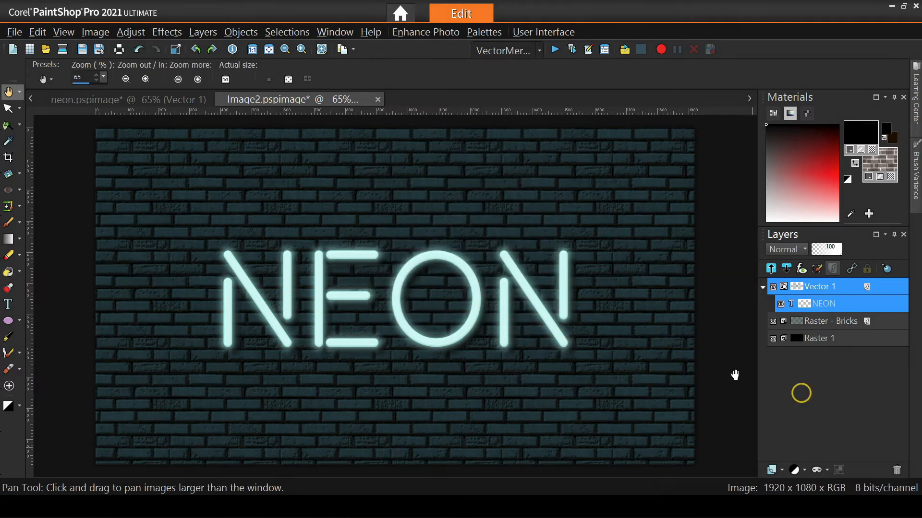
left_click(185, 100)
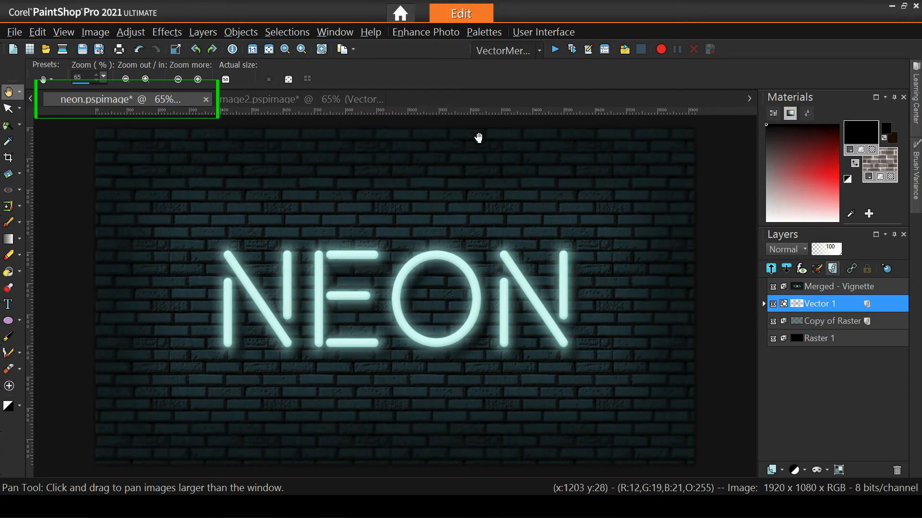
left_click(833, 288)
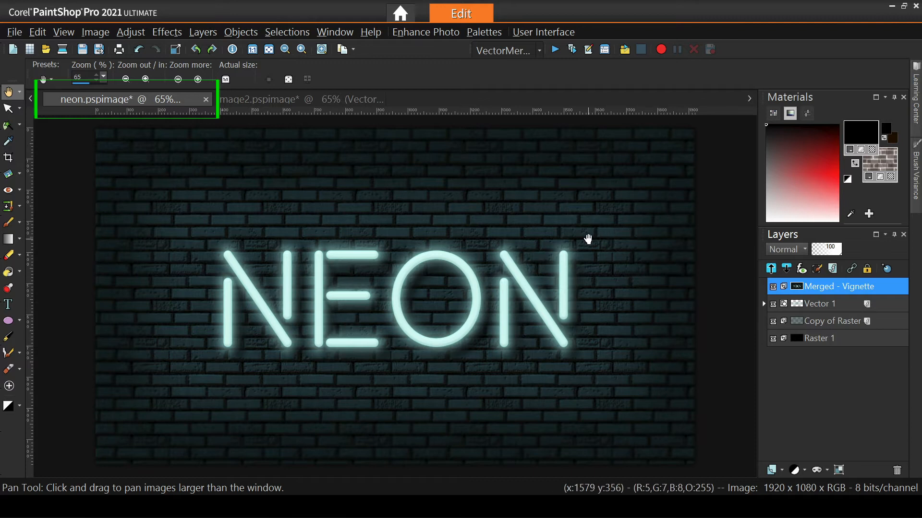
left_click(773, 287)
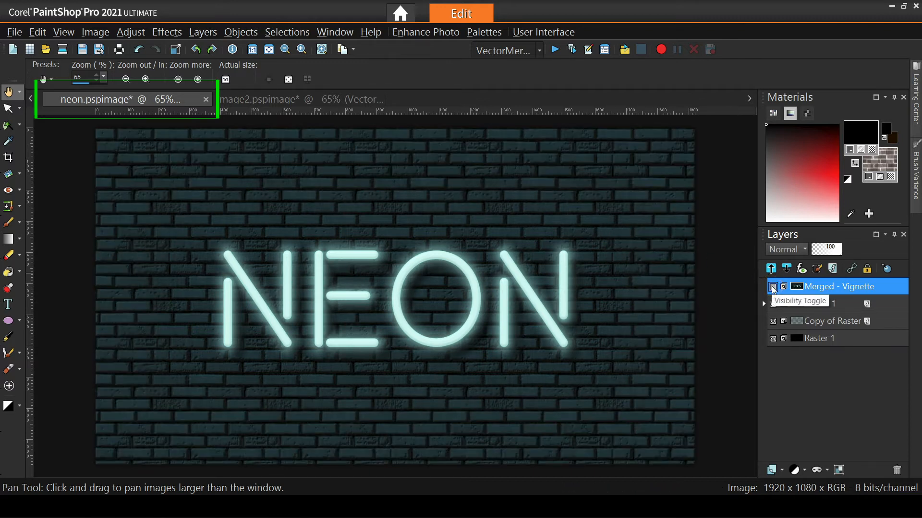
left_click(772, 287)
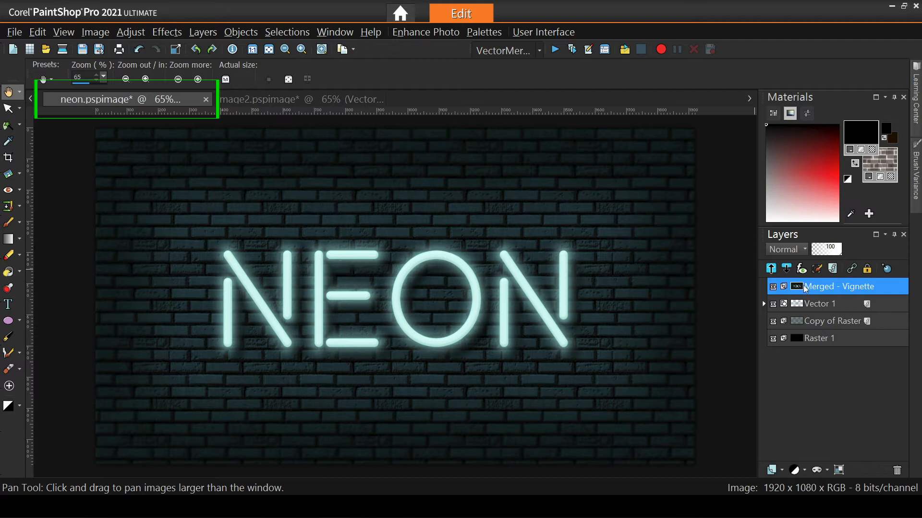
mouse_move(807, 286)
left_click(336, 99)
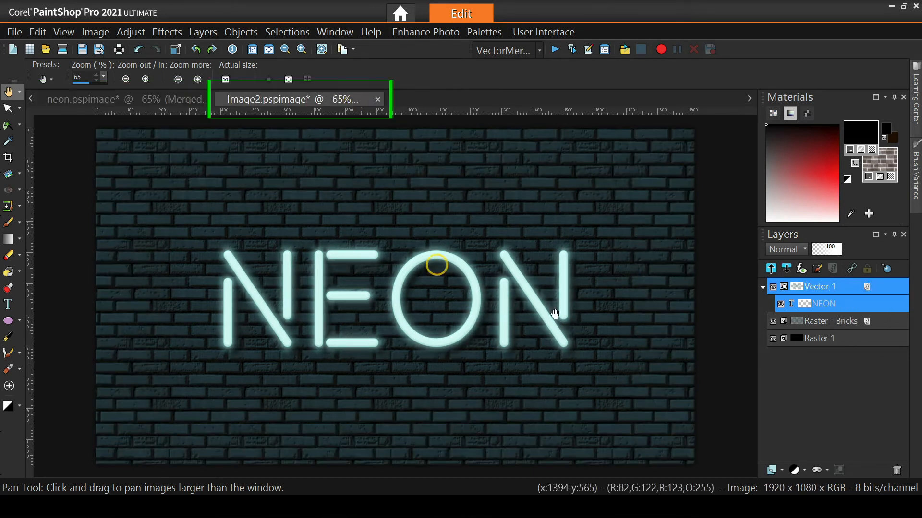
Merge the visible layers of Image2.pspimage into a new layer above Vector 1.
right_click(815, 287)
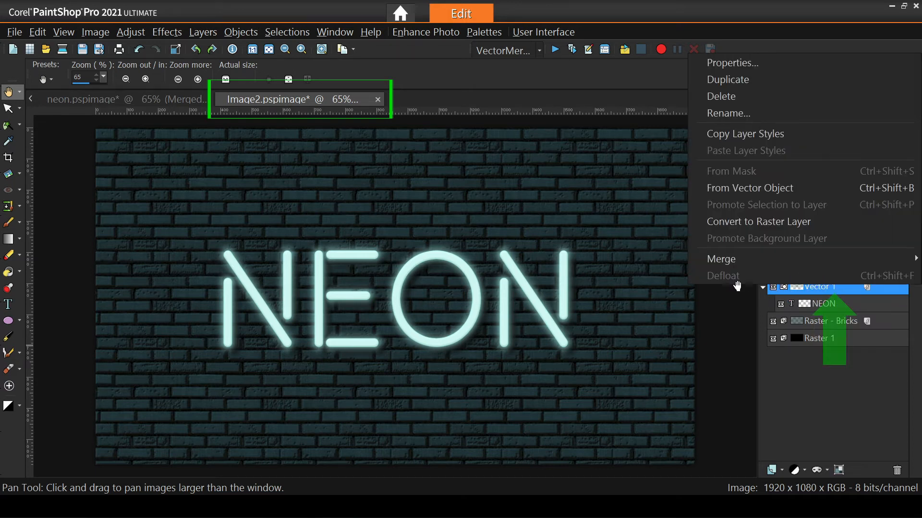
mouse_move(732, 264)
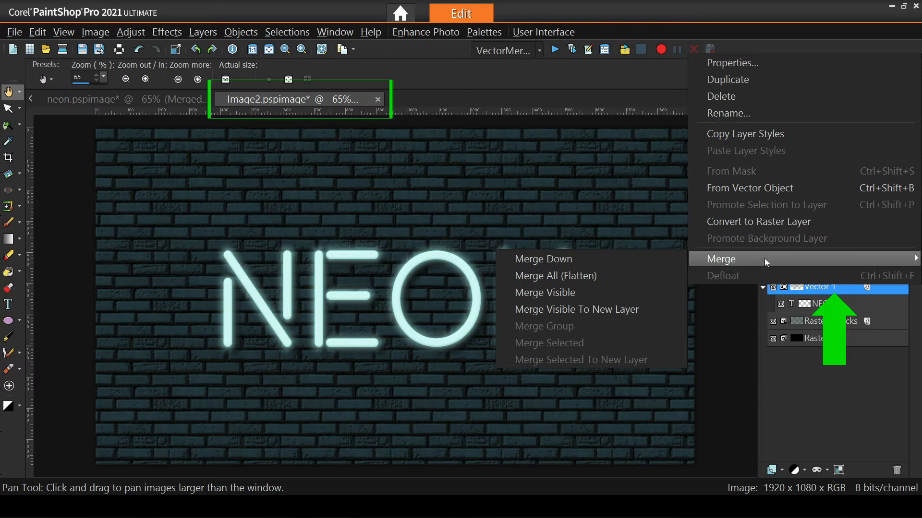
left_click(569, 308)
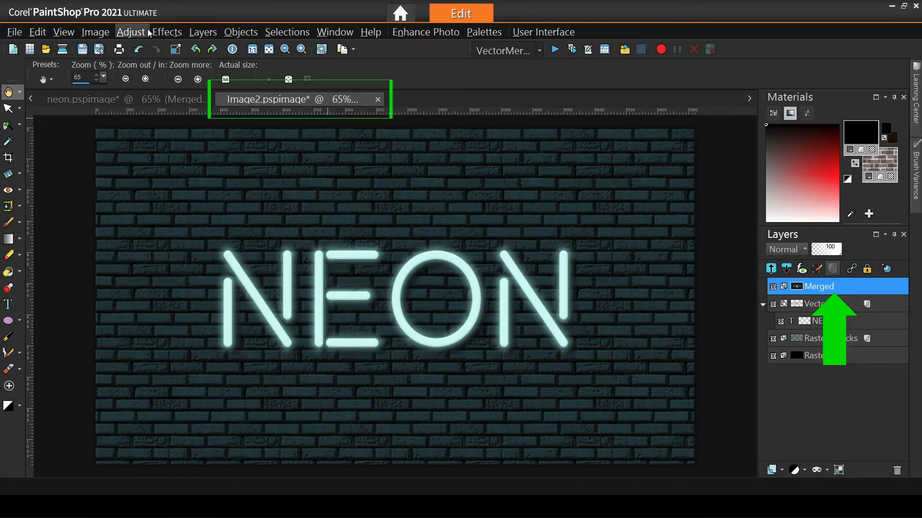
Try rectangular and freehand areas of focus around the NEON lettering for a Vignette effect on the Merged layer.
left_click(167, 31)
mouse_move(205, 69)
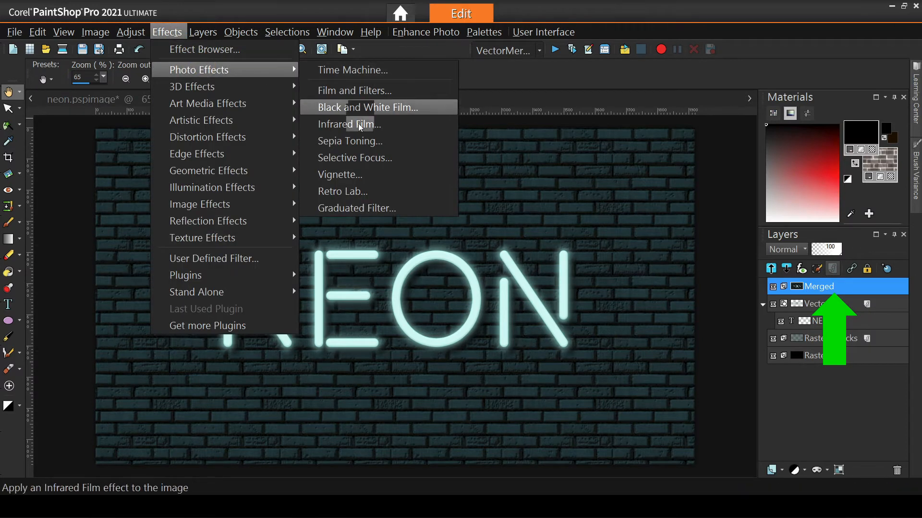
left_click(347, 174)
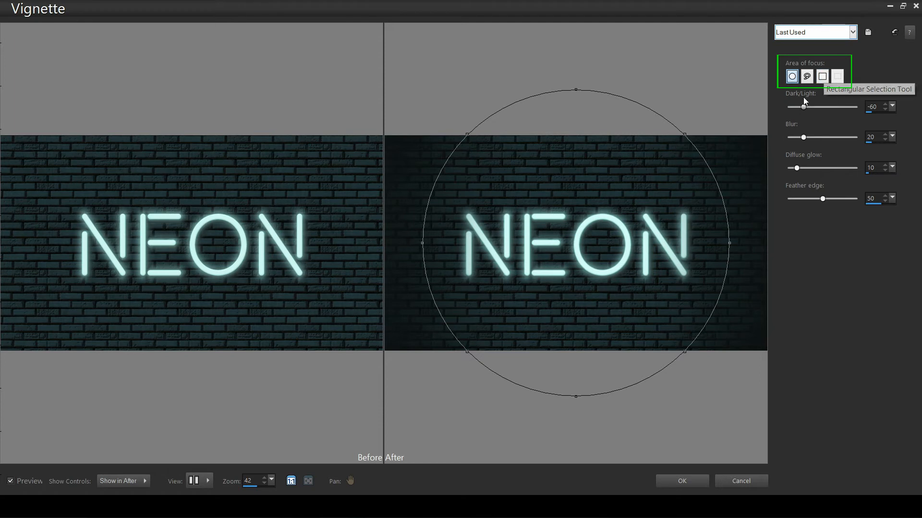
left_click(822, 76)
left_click_drag(448, 172, 708, 301)
left_click(807, 76)
mouse_move(668, 169)
left_mouse_down()
mouse_move(665, 241)
mouse_move(657, 176)
left_mouse_up()
left_click(822, 76)
mouse_move(436, 177)
left_mouse_down()
mouse_move(519, 282)
mouse_move(722, 285)
left_mouse_up()
mouse_move(563, 223)
left_mouse_down()
mouse_move(644, 212)
mouse_move(570, 238)
mouse_move(580, 226)
left_mouse_up()
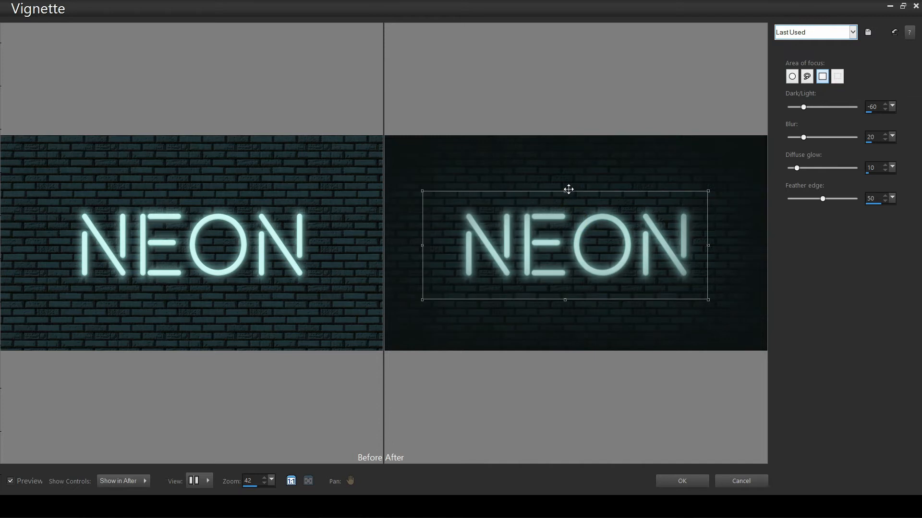
left_click_drag(565, 191, 566, 206)
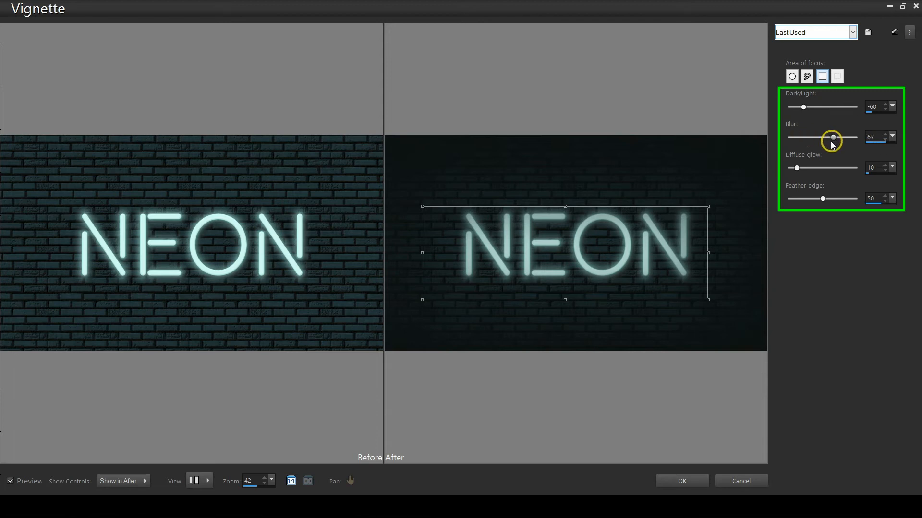
Try Vignette settings of Dark/Light -44, Blur 67, Diffuse glow 0 and Feather edge 69, and reset them to the defaults.
mouse_move(797, 168)
left_mouse_down()
mouse_move(857, 168)
mouse_move(790, 168)
left_mouse_up()
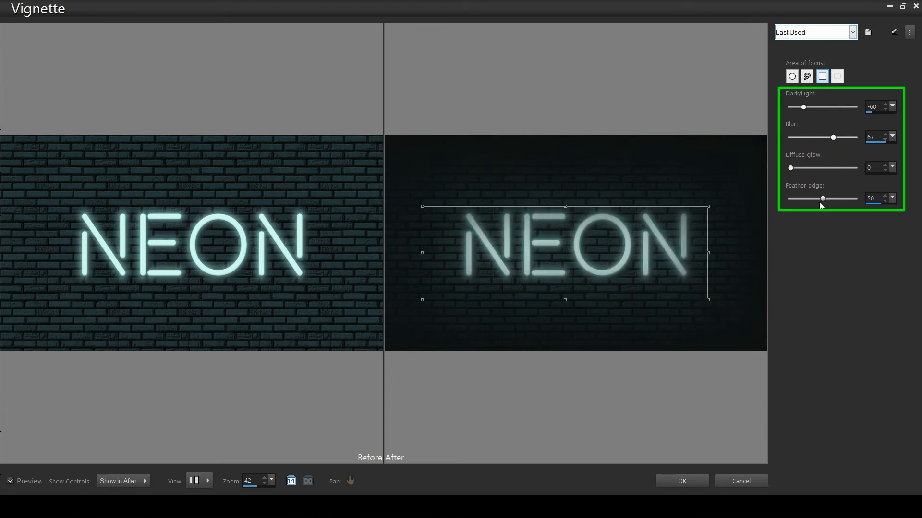
mouse_move(824, 200)
left_mouse_down()
mouse_move(784, 199)
mouse_move(835, 200)
left_mouse_up()
mouse_move(804, 108)
left_mouse_down()
mouse_move(839, 108)
mouse_move(809, 108)
left_mouse_up()
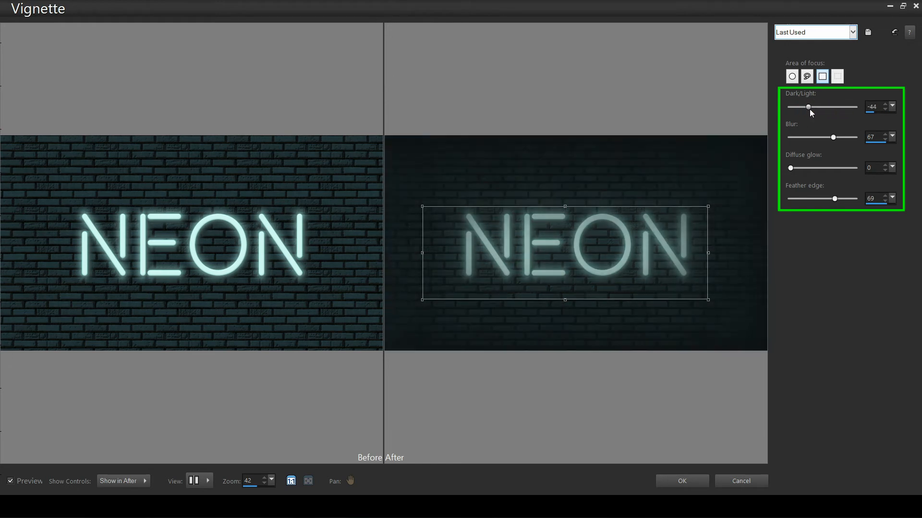
left_click(894, 33)
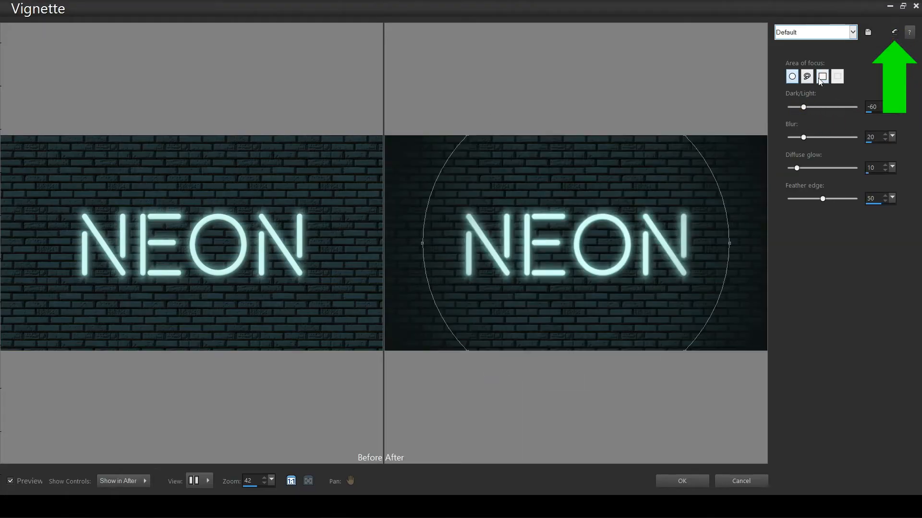
Apply the default Vignette with a rectangular area of focus around the NEON lettering, and undo it.
left_click(822, 76)
left_click_drag(437, 175, 723, 317)
left_click(697, 480)
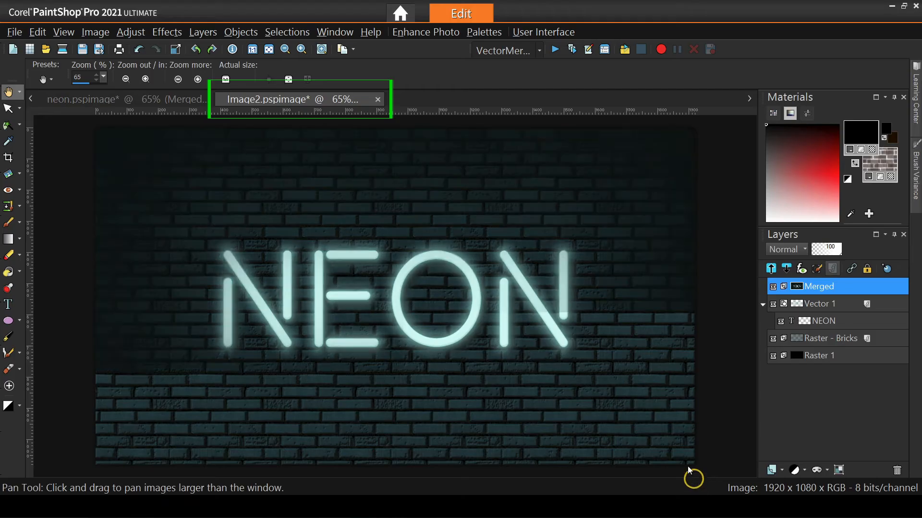
left_click(139, 49)
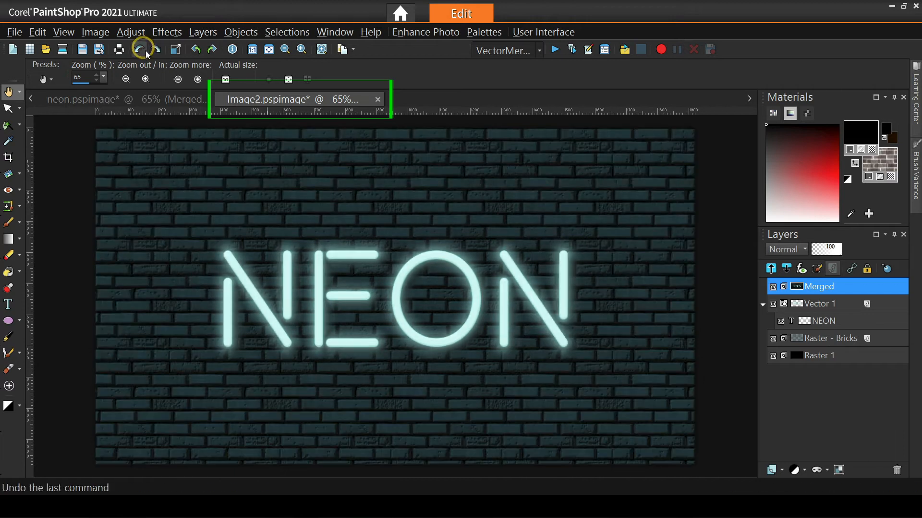
Apply a Vignette to the Merged layer with the rectangular focus area, Dark/Light -40, Blur 0, Diffuse glow 16 and Feather edge 14.
left_click(179, 32)
mouse_move(197, 69)
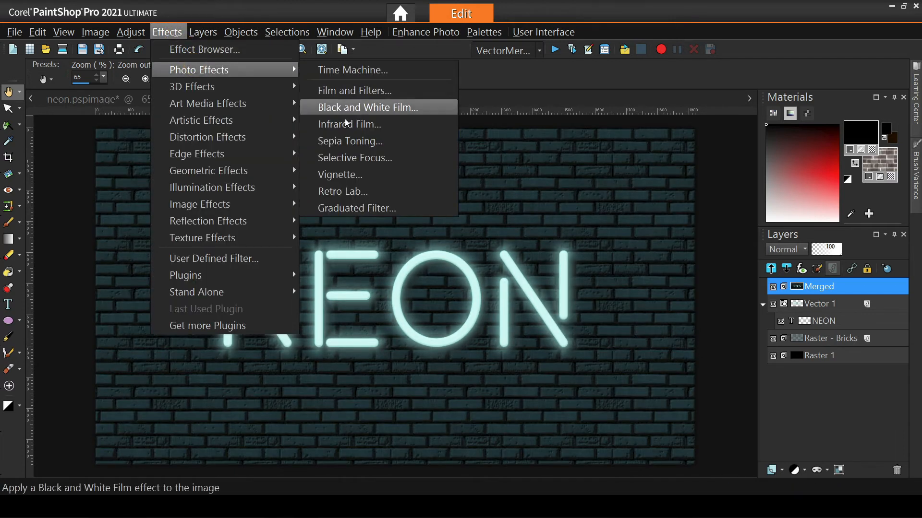
left_click(344, 181)
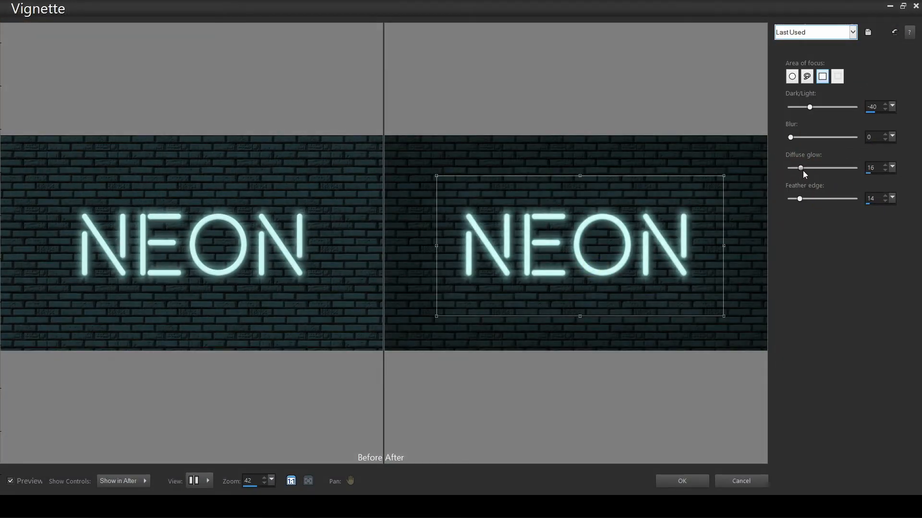
left_click(687, 478)
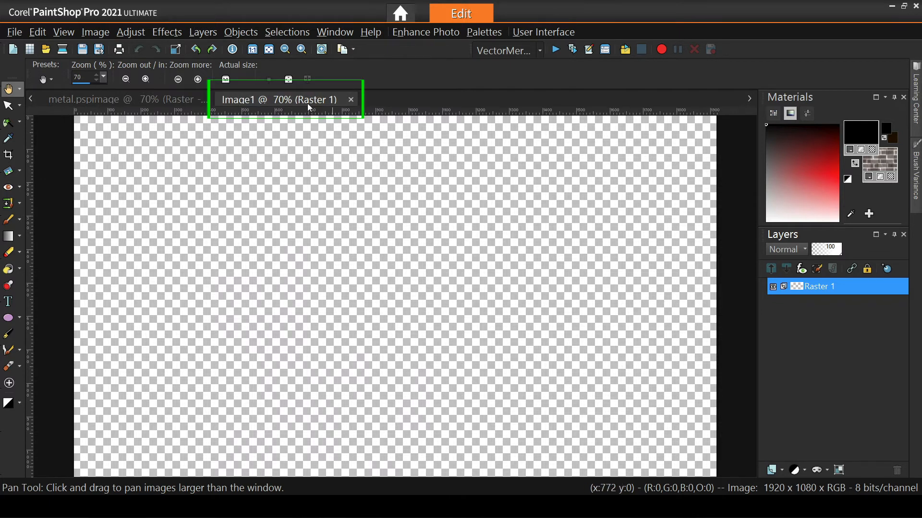
In metal.pspimage, hide the Vector - Text layer and compare the image with and without the Hue/Saturation/Lightness 1 adjustment layer.
left_click(165, 99)
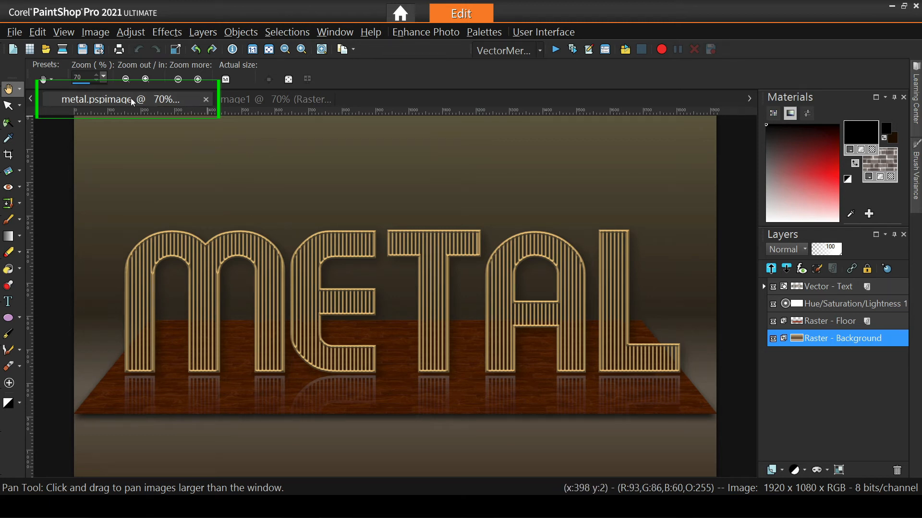
left_click(773, 286)
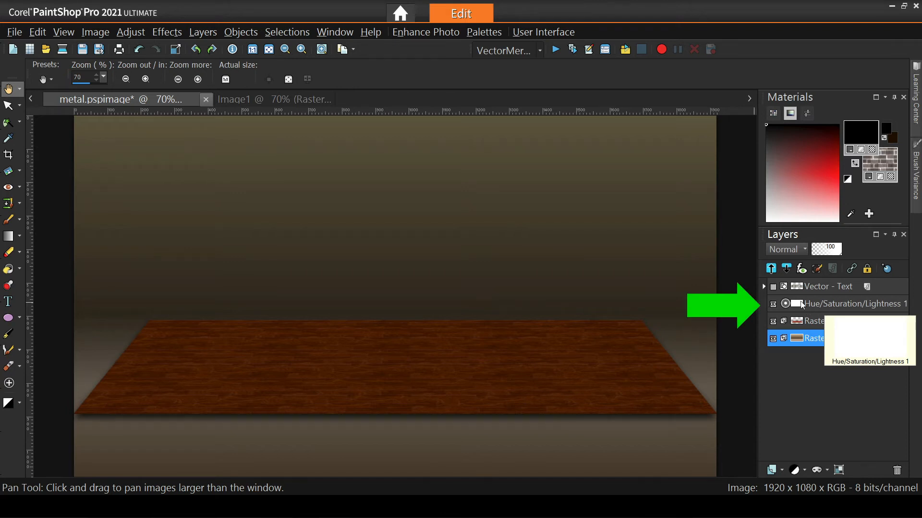
left_click(773, 304)
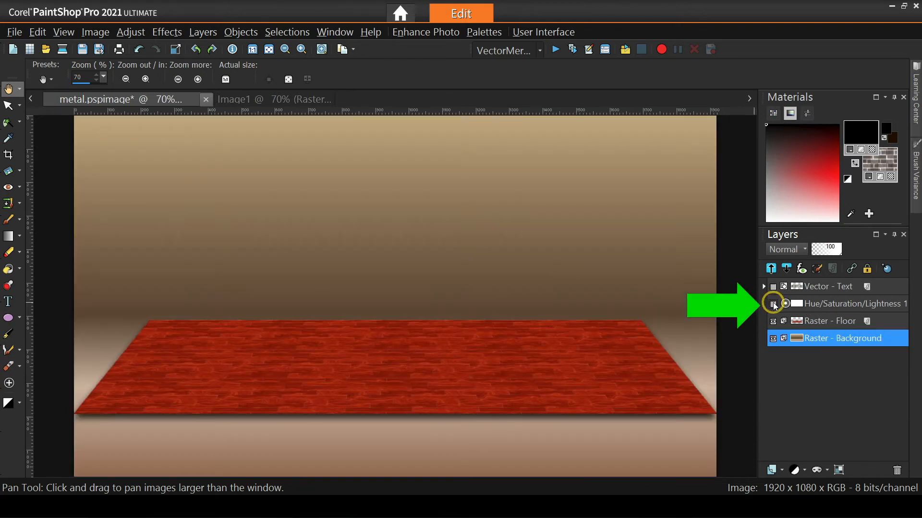
left_click(773, 305)
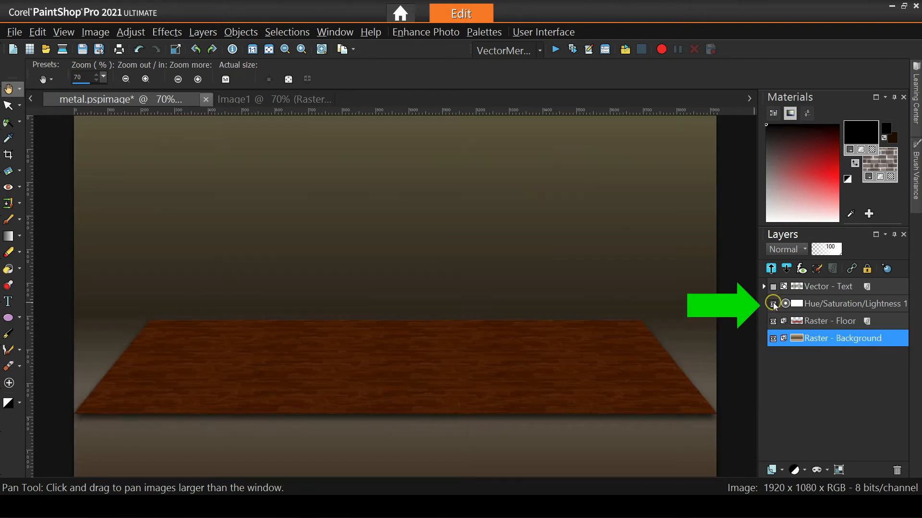
left_click(773, 305)
left_click(774, 305)
left_click(774, 305)
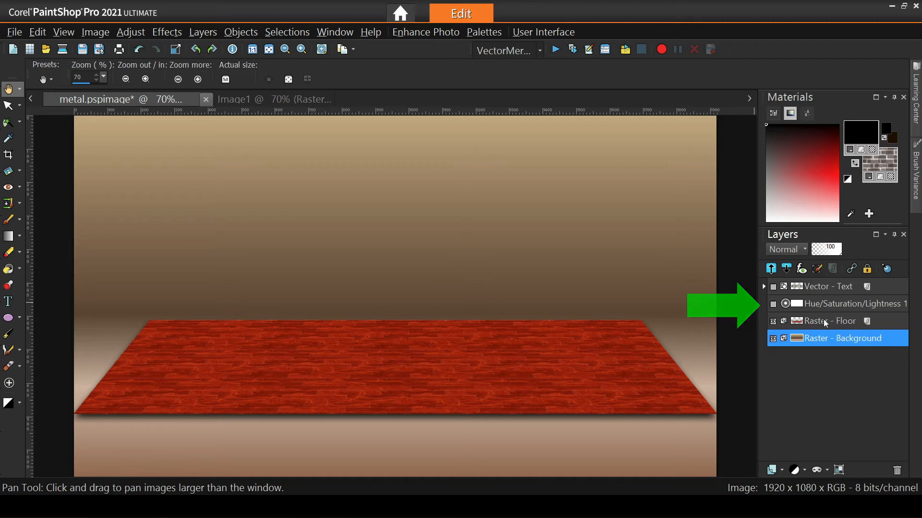
Examine the Raster - Floor and Raster - Background layers by toggling their visibility, and show all layers of metal.pspimage again.
left_click(773, 321)
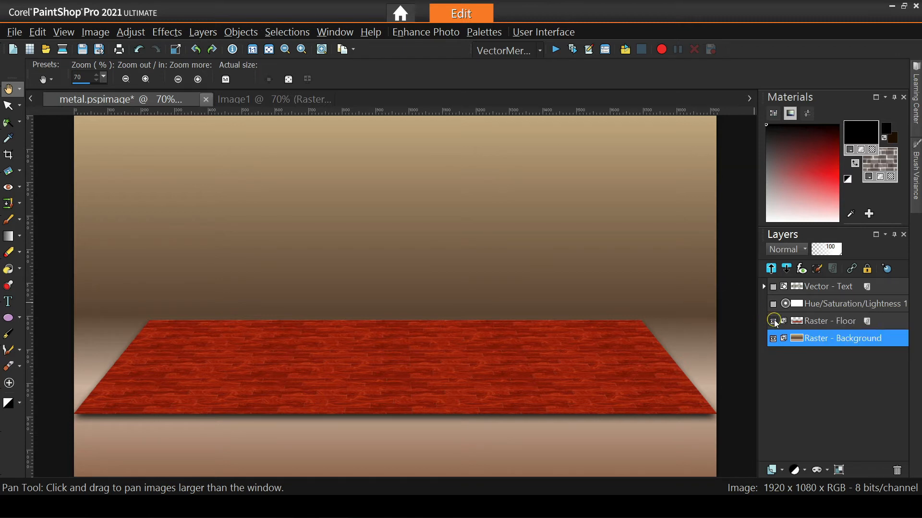
left_click(773, 321)
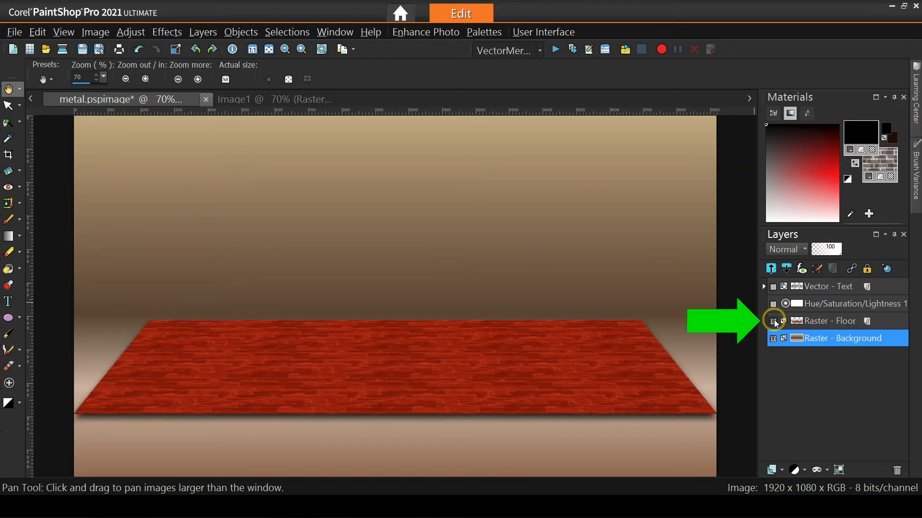
left_click(773, 322)
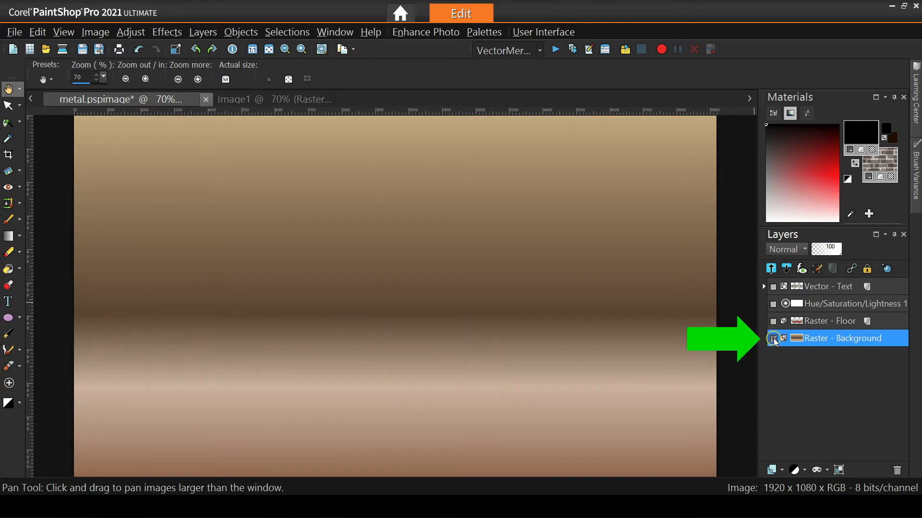
left_click(773, 339)
left_click(773, 339)
left_click(773, 322)
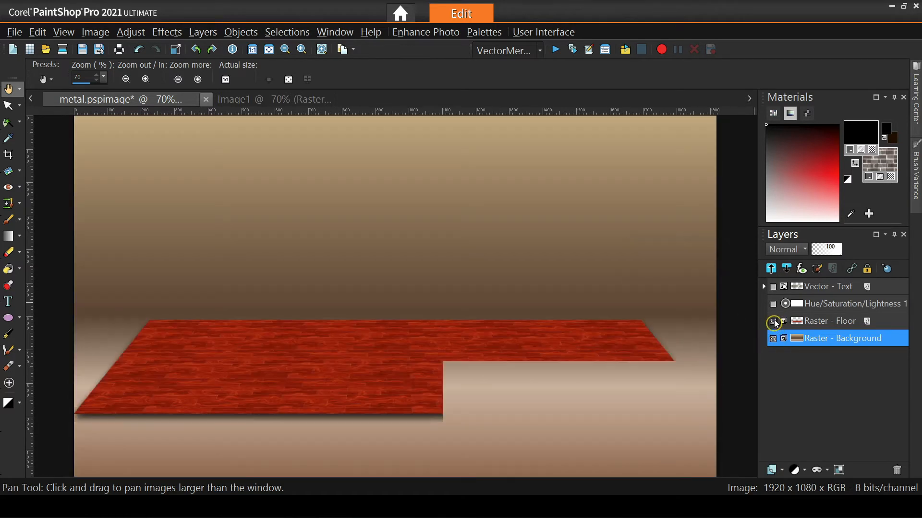
left_click(773, 304)
left_click(772, 287)
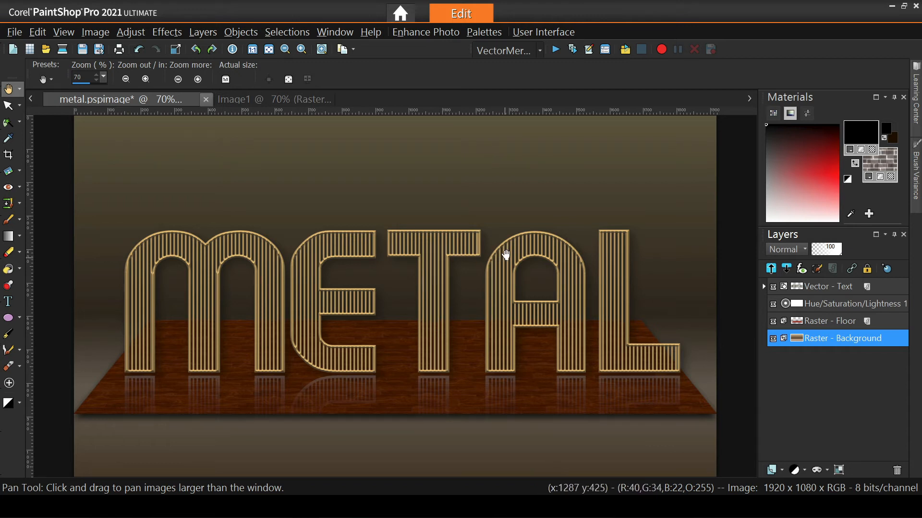
In Image1, set the foreground material to the brown Antiqued Co... gradient and flood fill the Raster 1 layer with it.
left_click(268, 103)
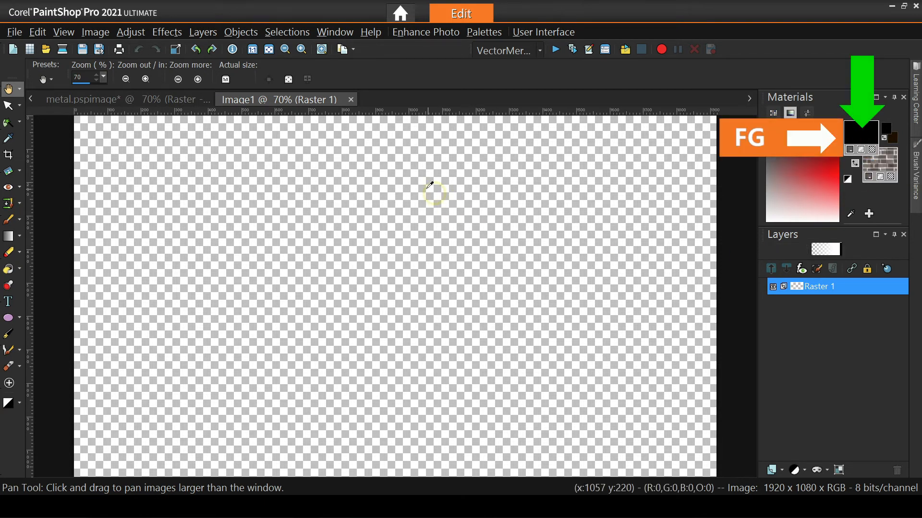
left_click(406, 110)
left_click(421, 183)
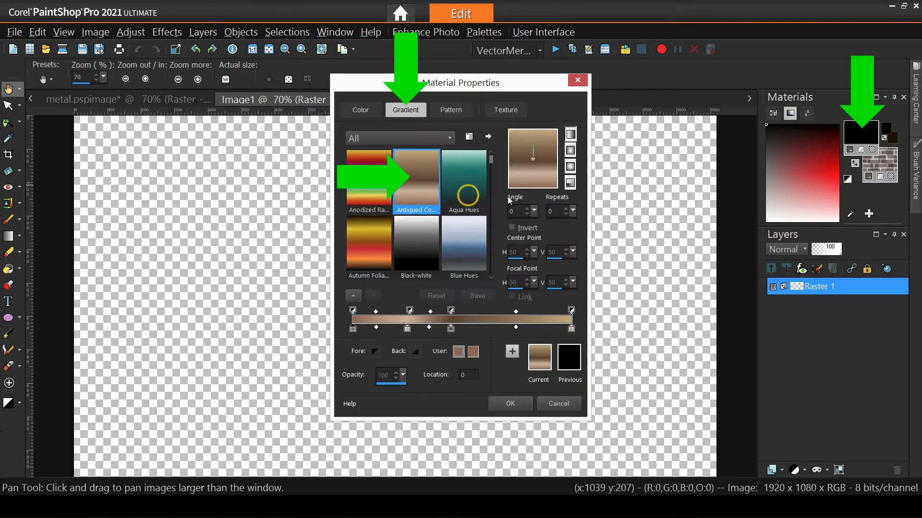
left_click(509, 403)
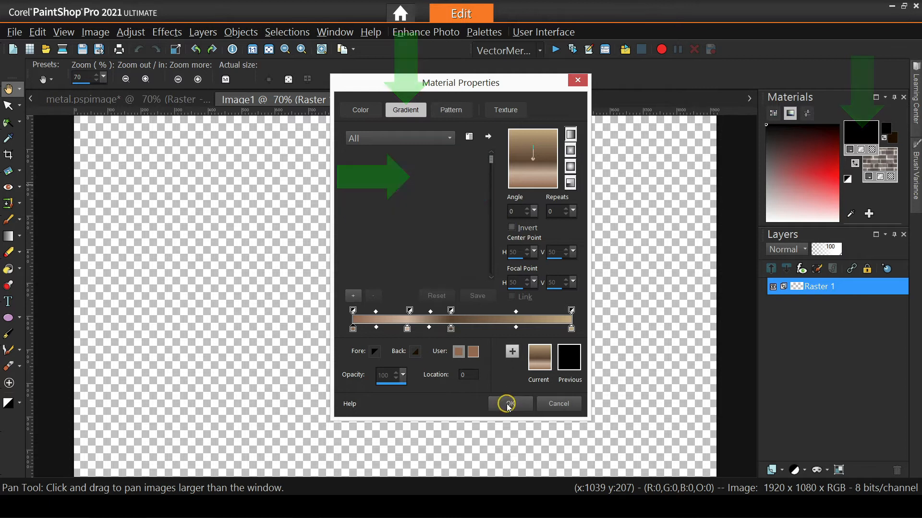
left_click(8, 269)
left_click(353, 251)
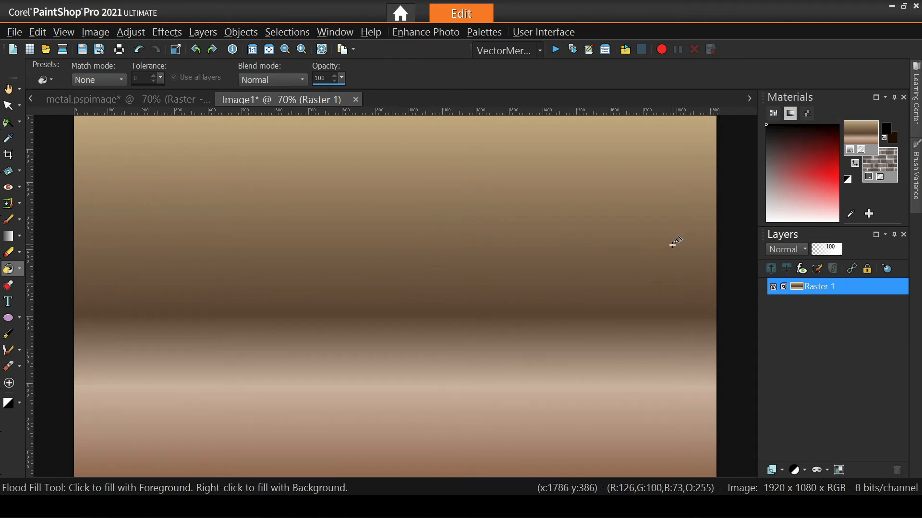
Add a new raster layer with the default settings above Raster 1.
left_click(773, 469)
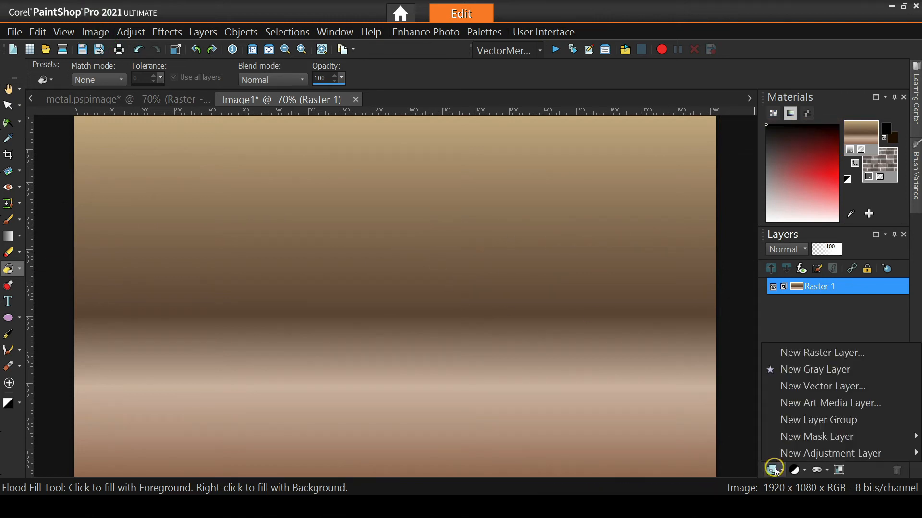
left_click(797, 355)
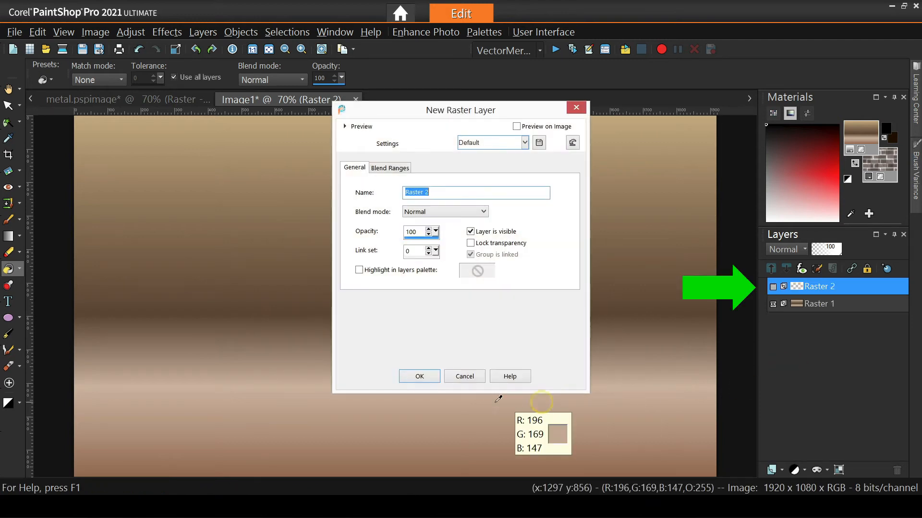
left_click(426, 378)
Set the foreground material to the Wood tile 02 pattern at a 90-degree angle and flood fill Raster 2 with it.
left_click(864, 132)
left_click(451, 110)
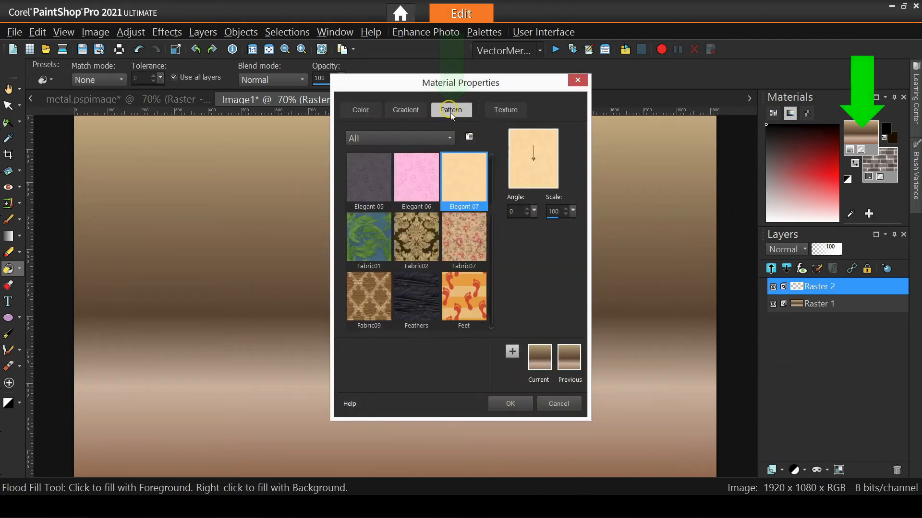
left_click_drag(491, 209, 495, 320)
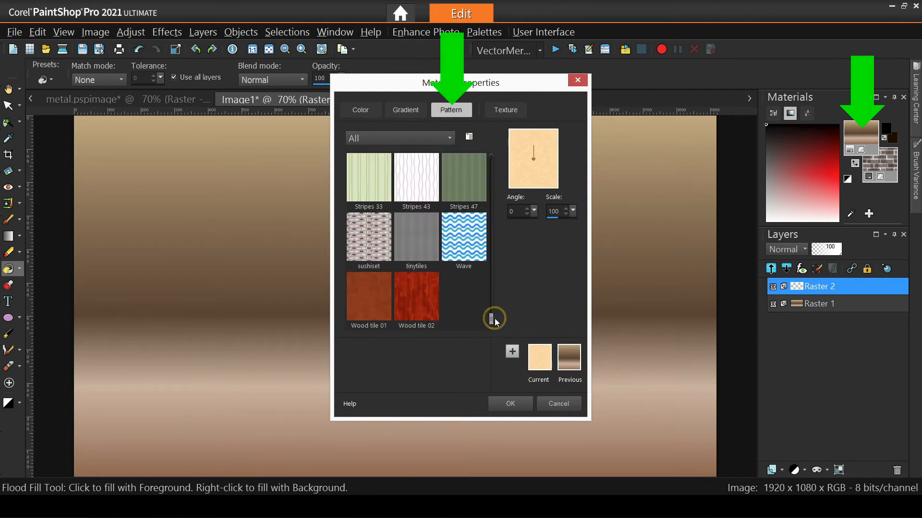
left_click(428, 303)
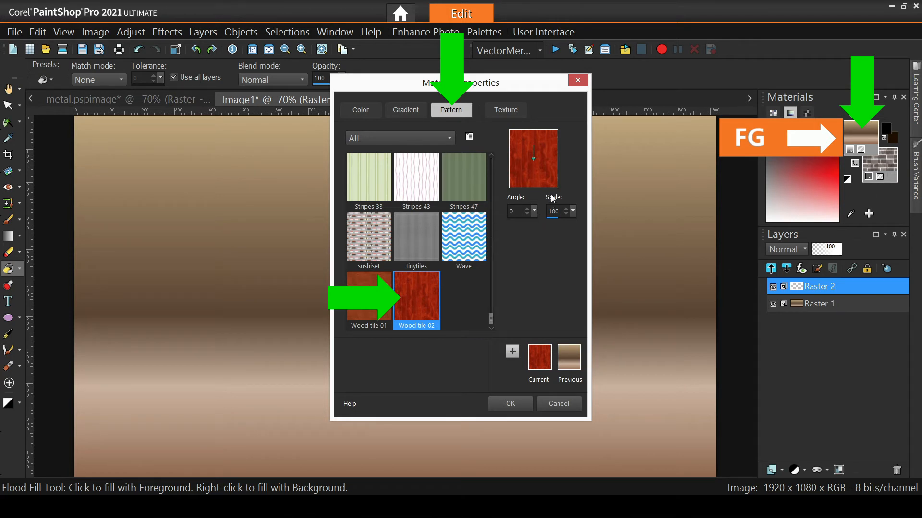
left_click_drag(534, 147, 576, 157)
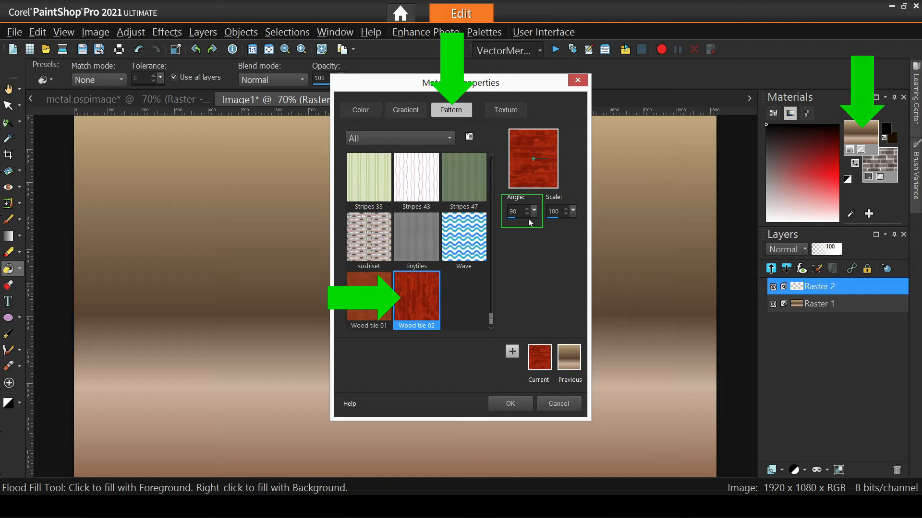
left_click(517, 404)
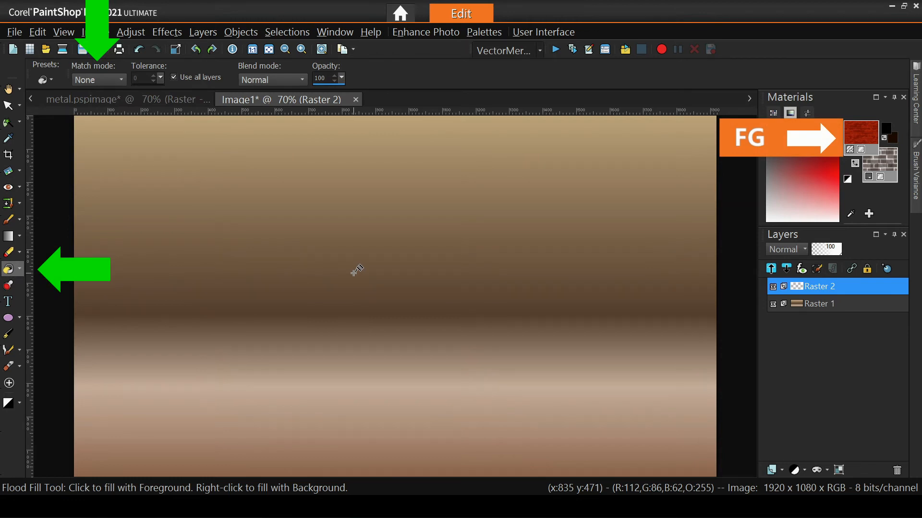
left_click(353, 274)
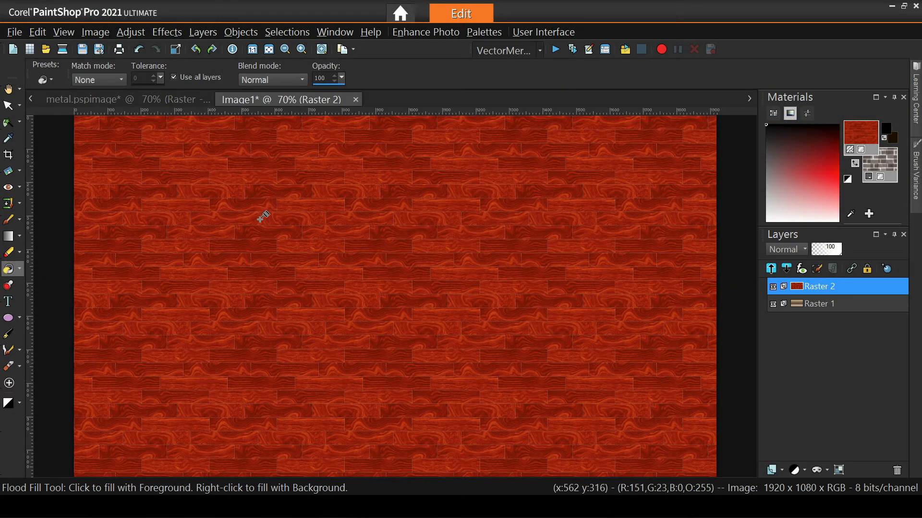
Using the Pick tool in Perspective mode, narrow the far edge of the wood layer symmetrically into a trapezoid.
left_click(8, 106)
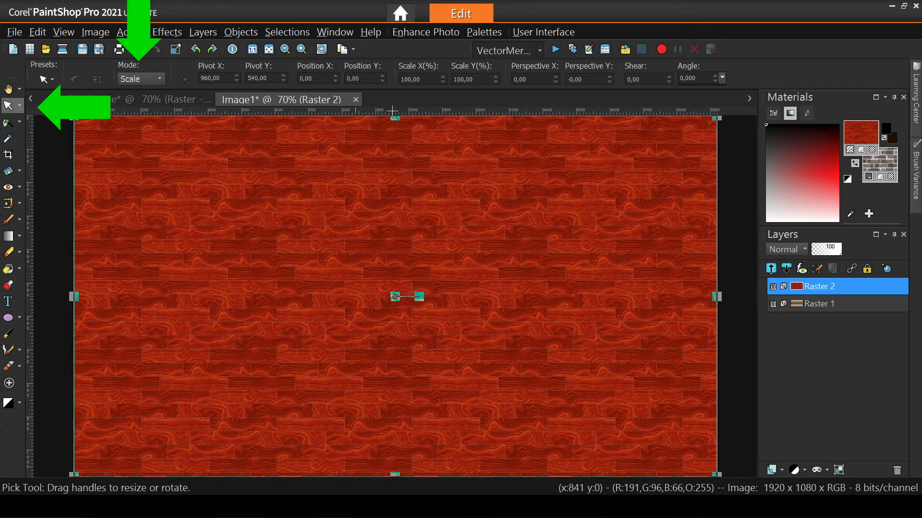
left_click(158, 79)
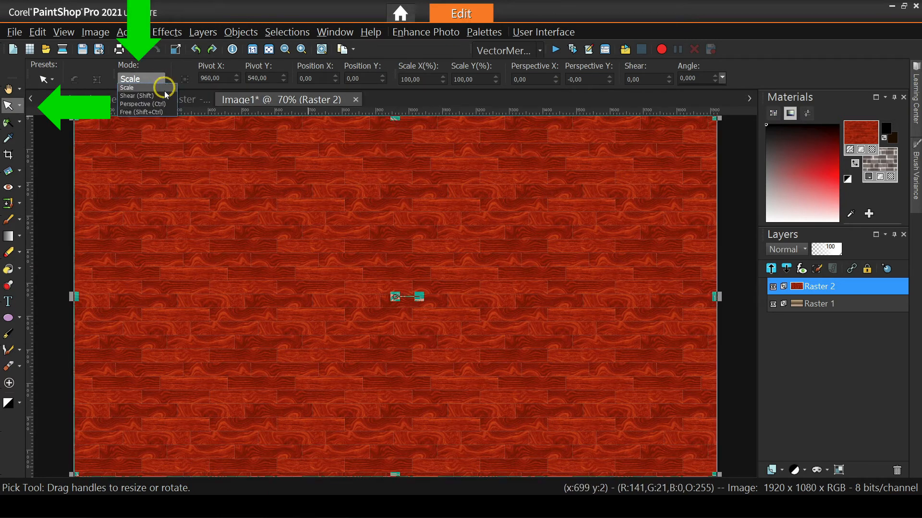
left_click(140, 108)
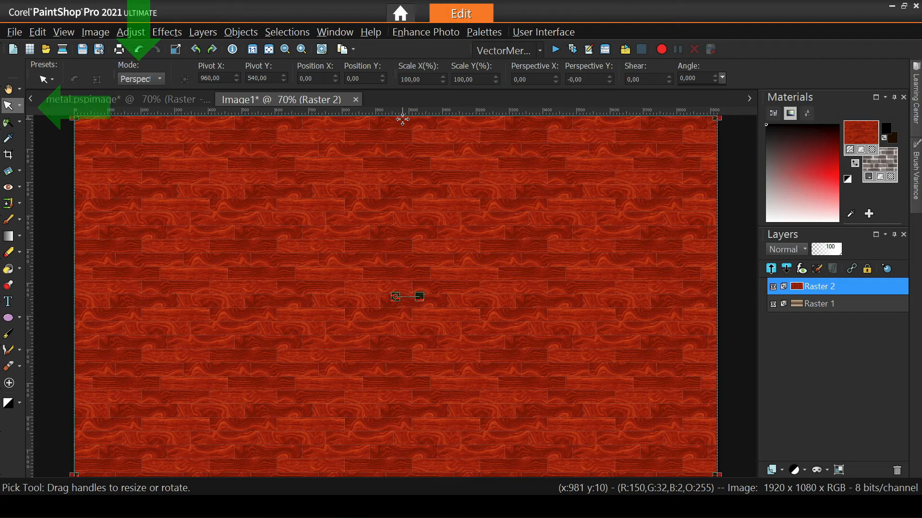
left_click_drag(77, 117, 215, 116)
In Scale mode, bring the wood floor's upper and lower edges inward to flatten it to about 34% vertical scale.
left_click(138, 81)
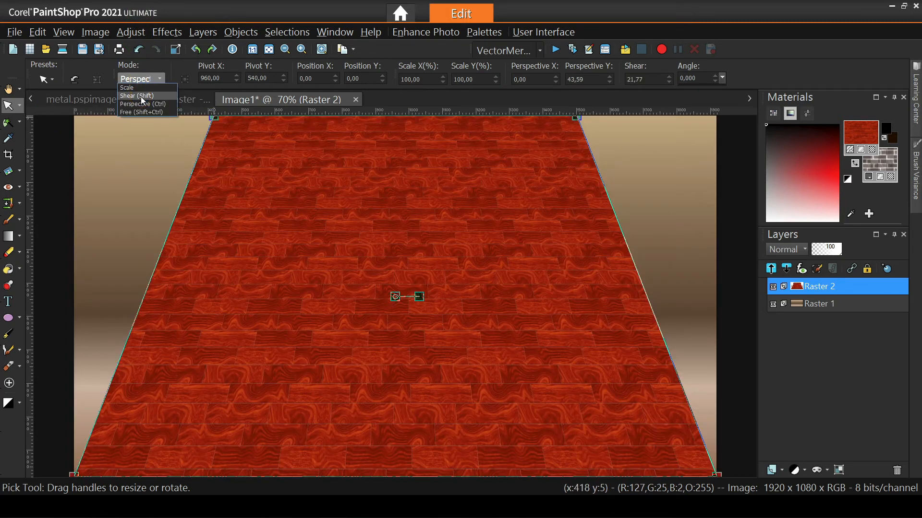
left_click(138, 87)
left_click_drag(395, 117, 397, 302)
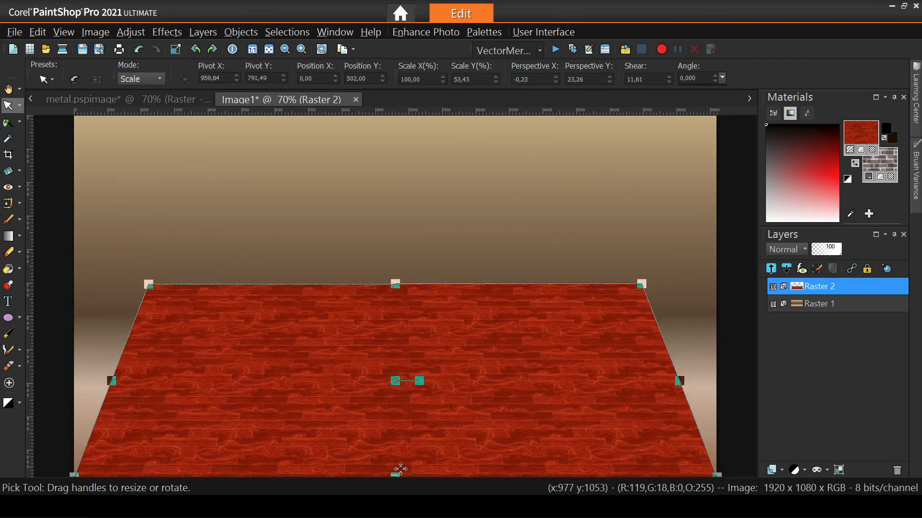
left_click_drag(400, 469, 412, 391)
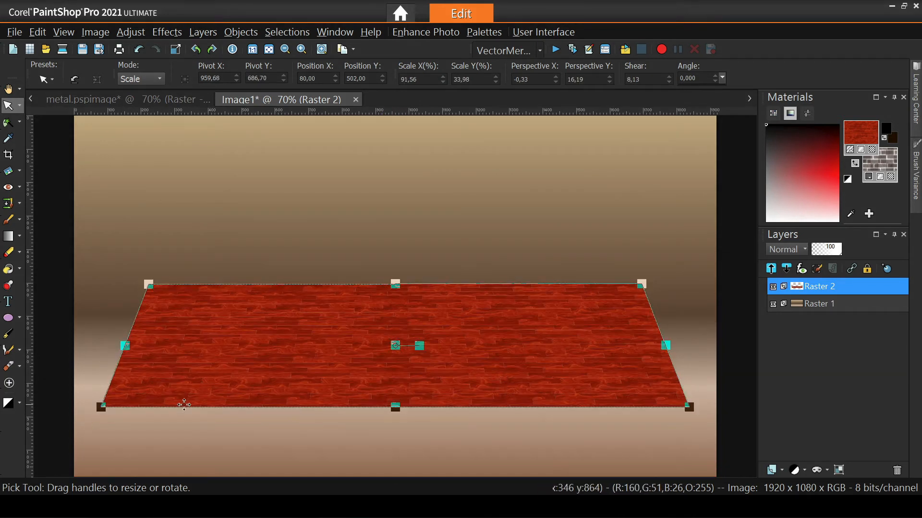
Widen the floor's near edge in Perspective mode, and lower its far edge in Scale mode to about 29% vertical scale.
left_click(139, 79)
left_click(137, 110)
left_click_drag(106, 400, 79, 405)
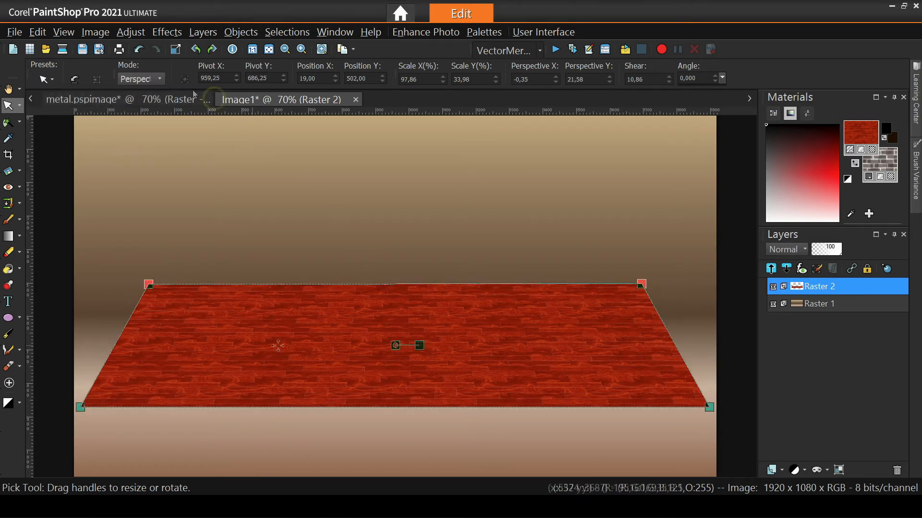
left_click(139, 79)
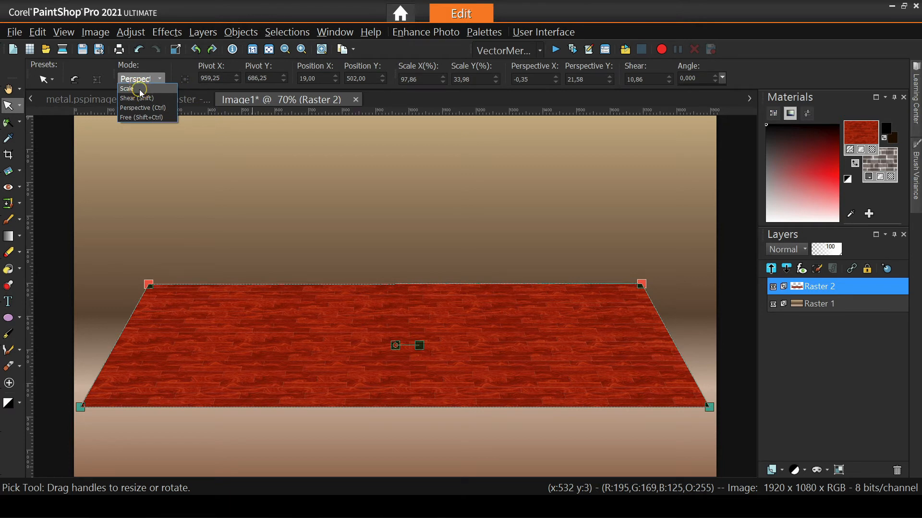
left_click(127, 89)
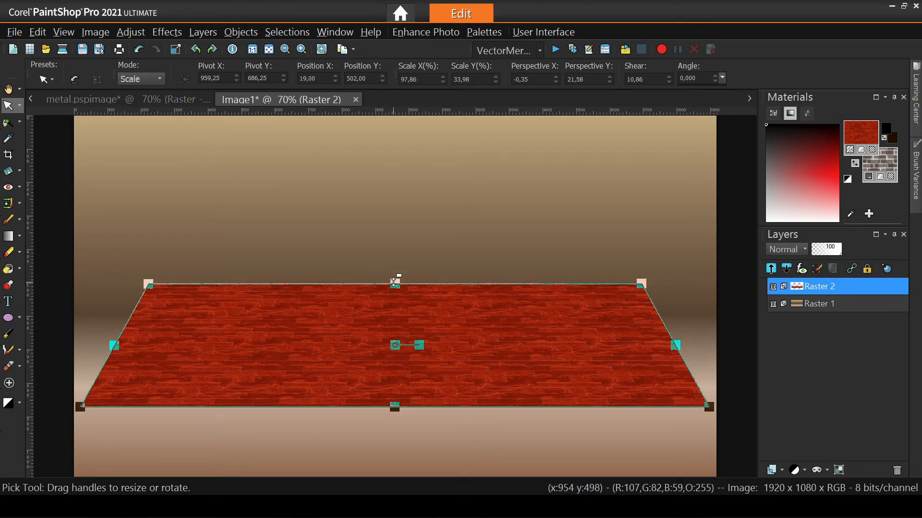
left_click_drag(395, 283, 397, 306)
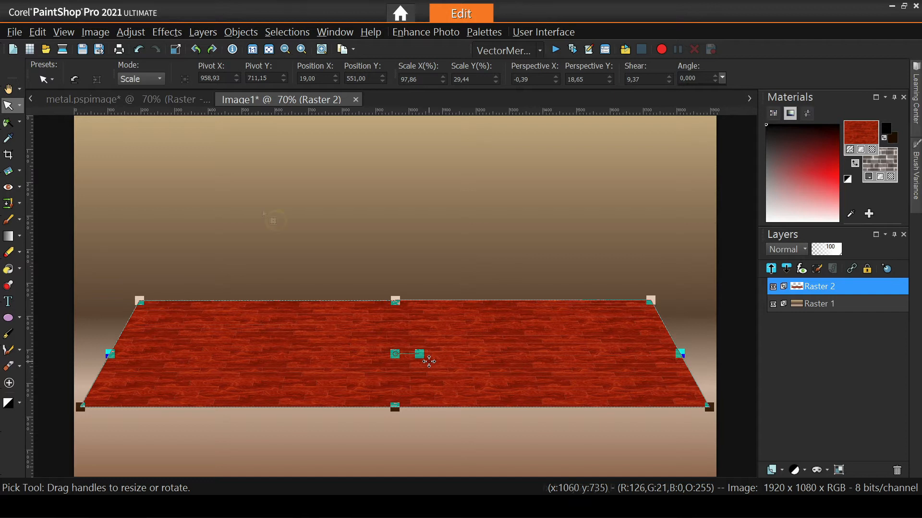
In metal.pspimage, examine the Drop Shadow layer style settings of the Raster - Floor layer without changing them.
left_click(84, 99)
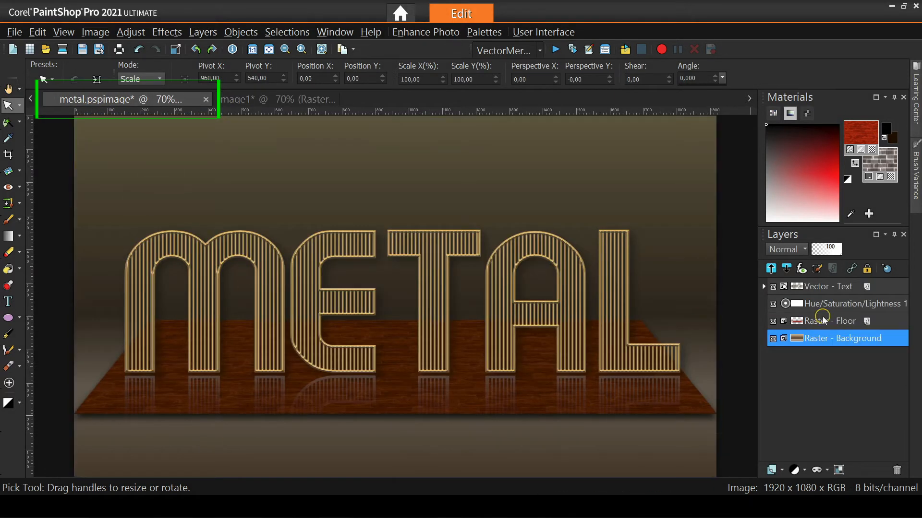
left_click(867, 320)
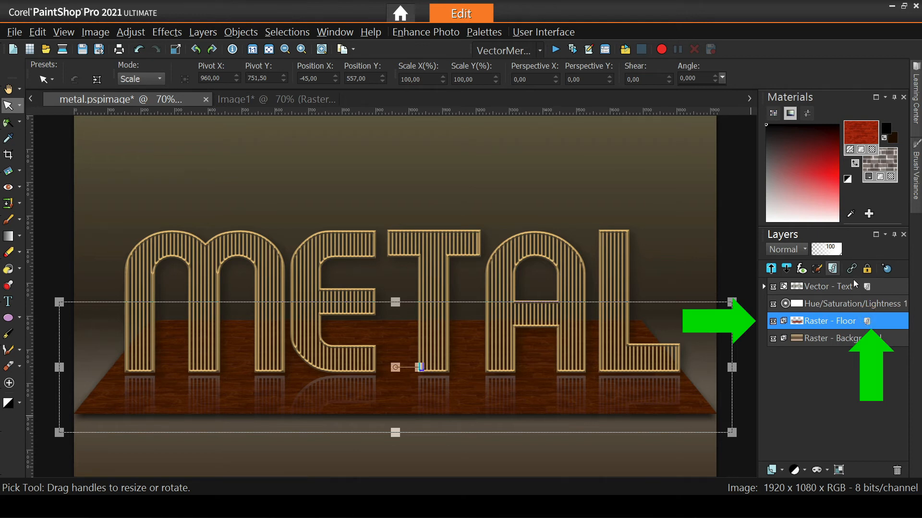
left_click(886, 269)
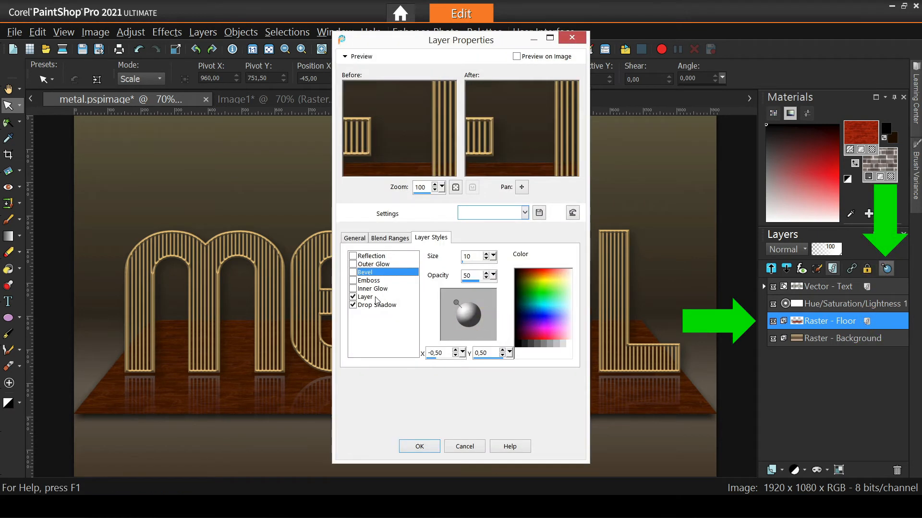
left_click(377, 305)
left_click(430, 350)
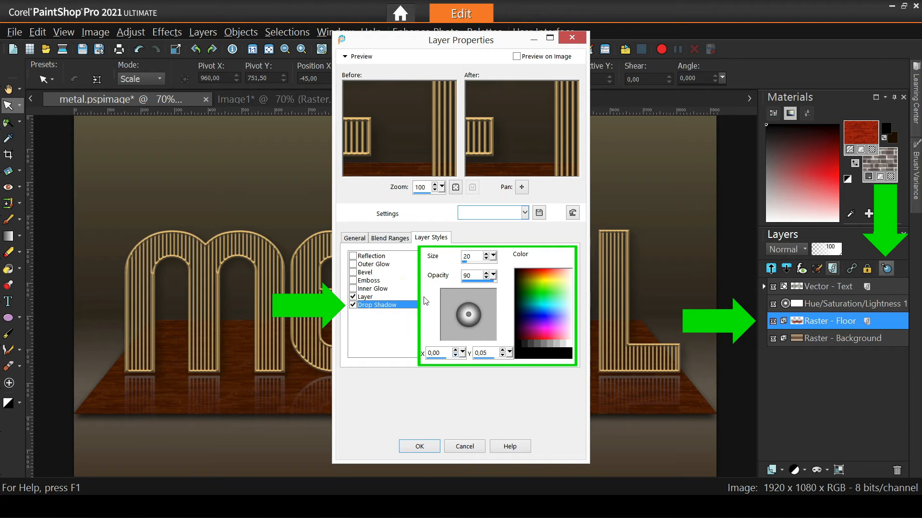
left_click(464, 447)
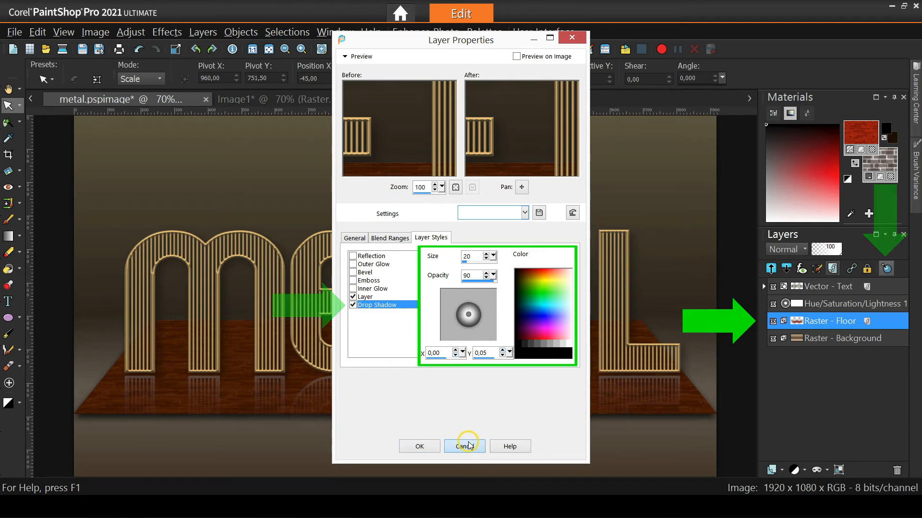
Copy the layer styles of Raster - Floor in metal.pspimage and paste them onto Raster 2 in Image1.
right_click(824, 322)
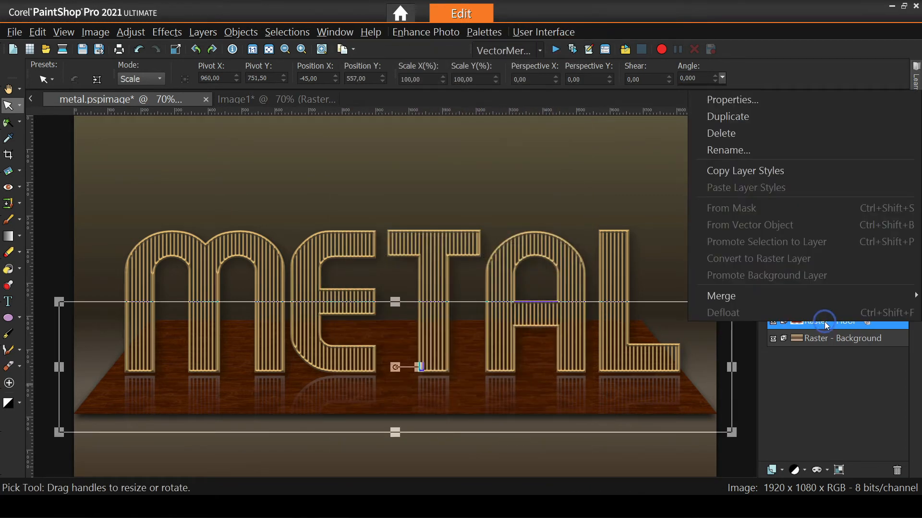
left_click(764, 176)
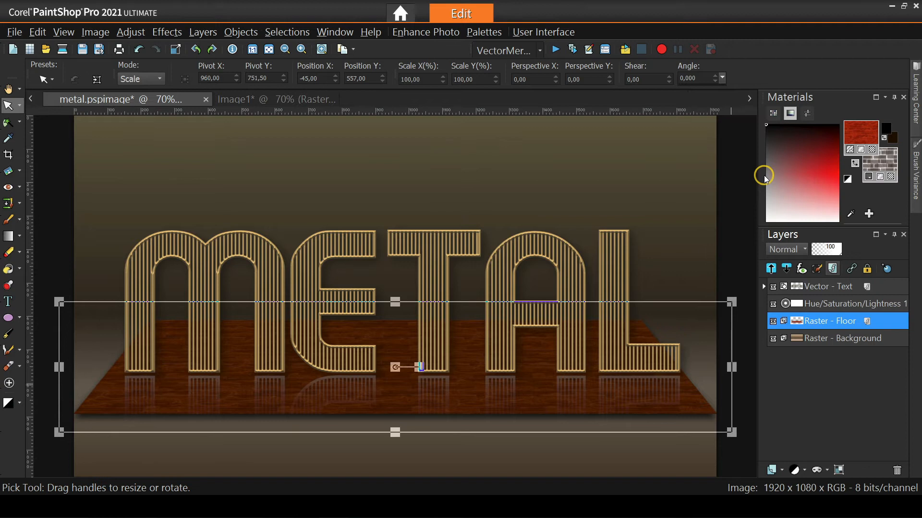
left_click(288, 99)
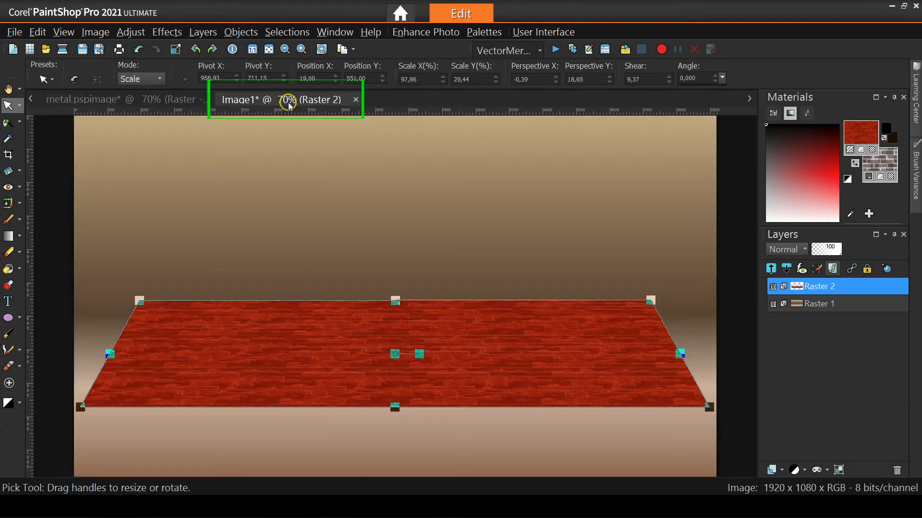
right_click(811, 288)
left_click(742, 154)
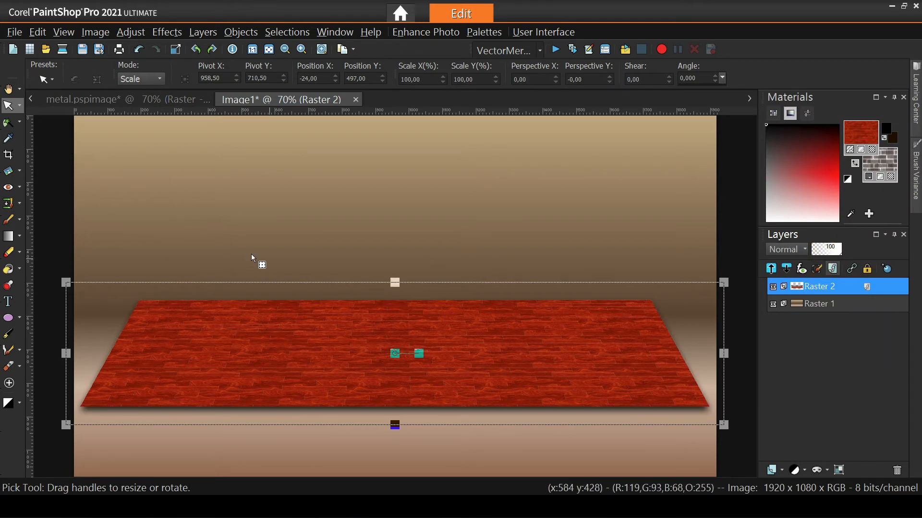
Flatten the Raster 2 floor further to about 68% vertical scale, and slightly widen its near edge in Perspective mode.
left_click(811, 304)
left_click(813, 289)
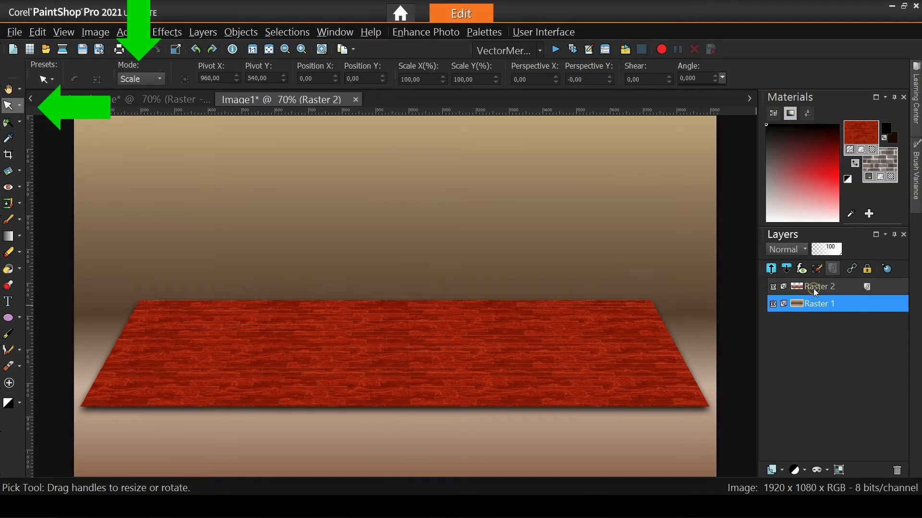
left_click_drag(395, 284, 401, 319)
left_click_drag(395, 424, 395, 415)
left_click(142, 82)
left_click(138, 104)
left_click_drag(66, 415, 61, 415)
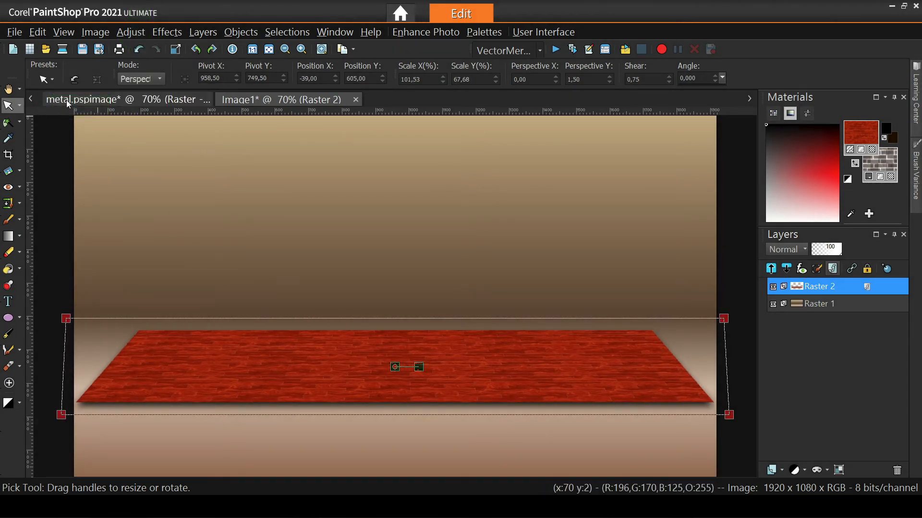
left_click(8, 89)
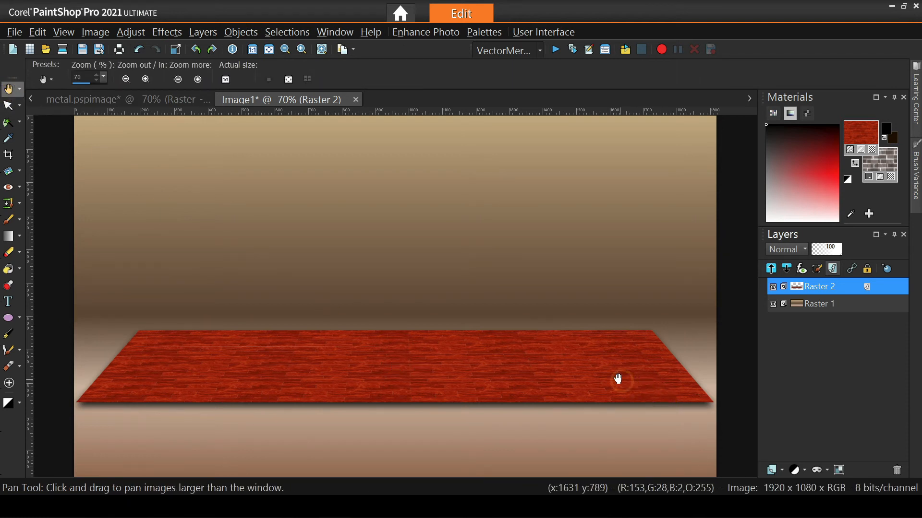
Add a Hue/Saturation/Lightness adjustment layer with the default settings above Raster 2.
left_click(803, 472)
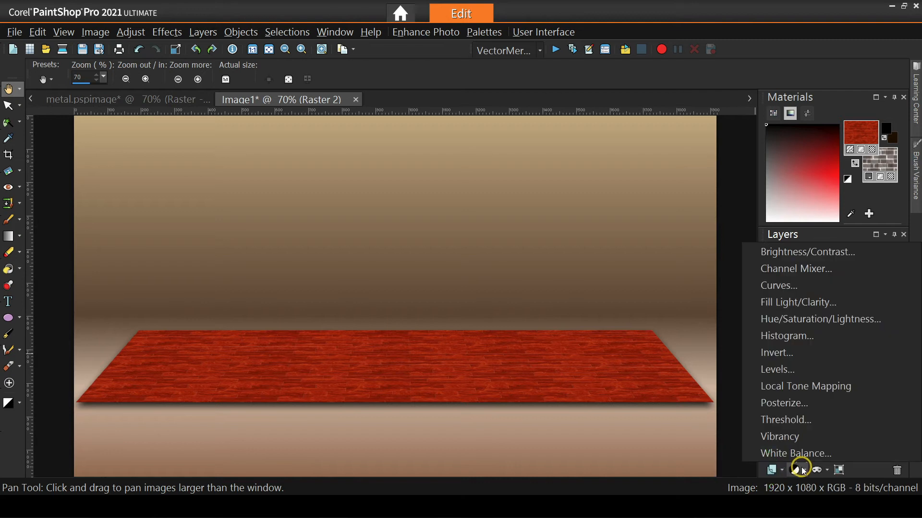
left_click(810, 320)
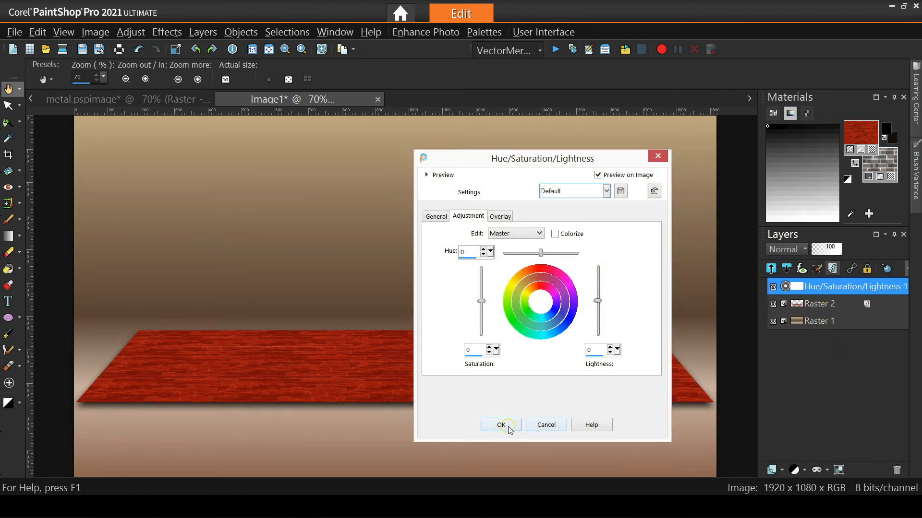
left_click(507, 428)
left_click(203, 32)
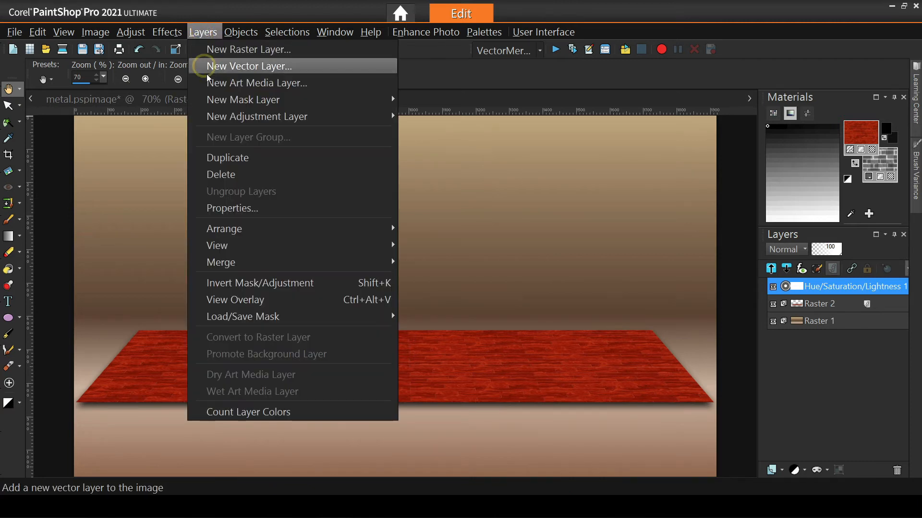
mouse_move(242, 120)
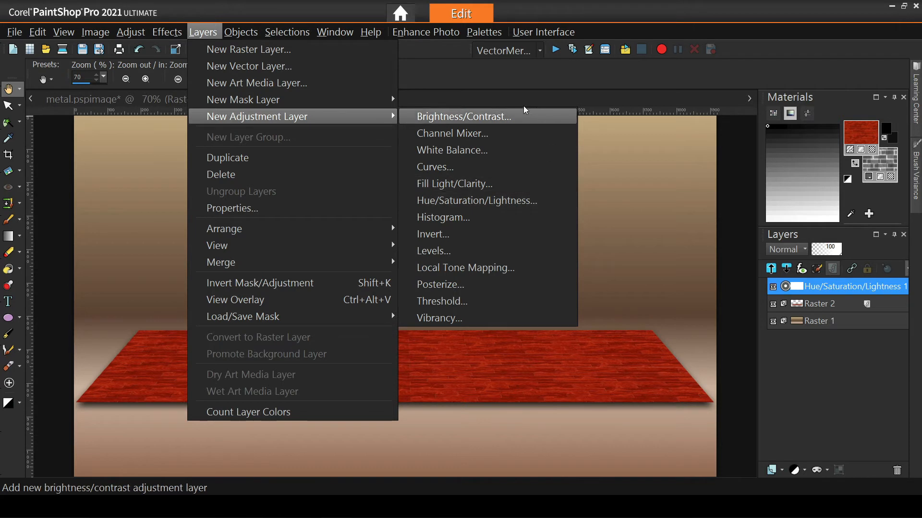
left_click(525, 86)
Open the layer properties of the Hue/Saturation/Lightness 1 adjustment layer.
mouse_move(821, 291)
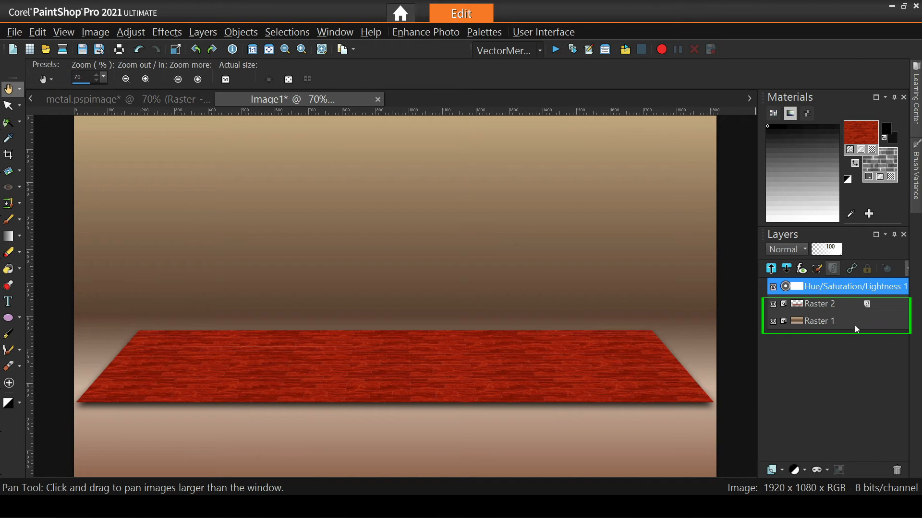
right_click(825, 285)
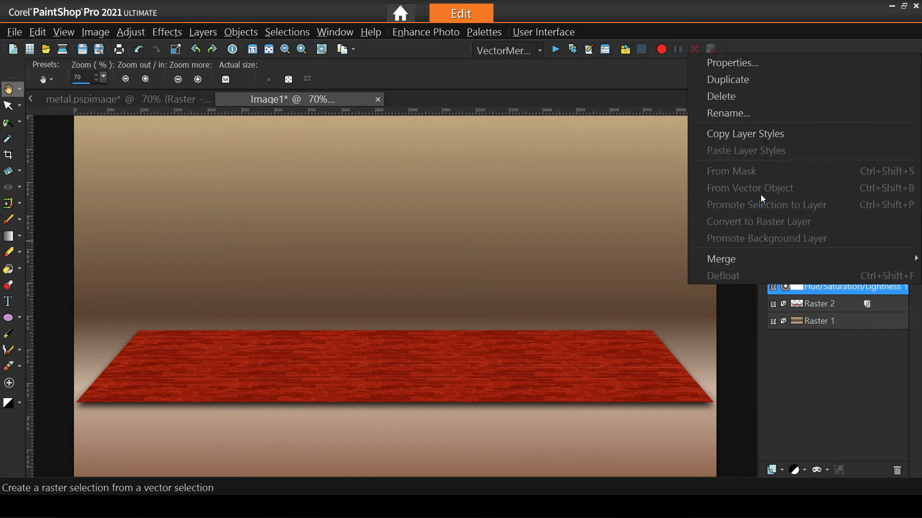
left_click(734, 66)
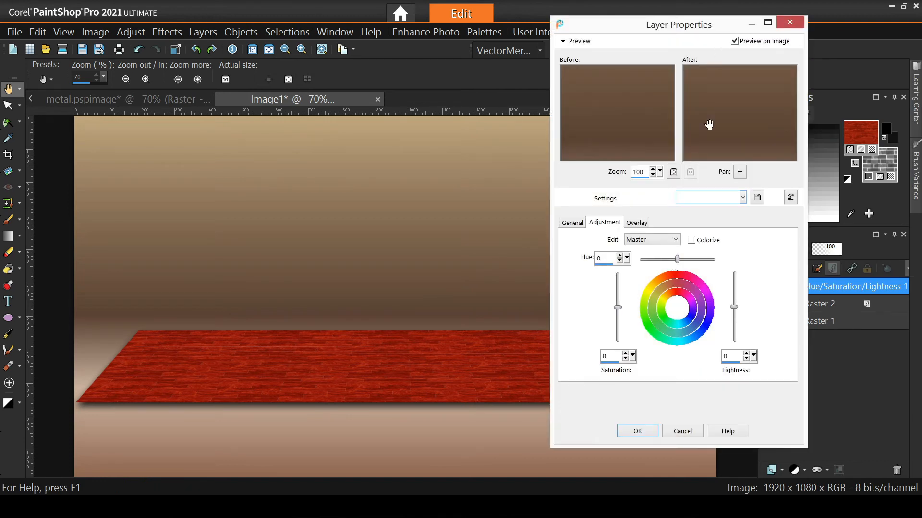
Try Hue 52, Saturation -38 and Lightness 51 on the adjustment layer, and reset it to the default settings.
left_click(627, 260)
left_click_drag(627, 260, 634, 260)
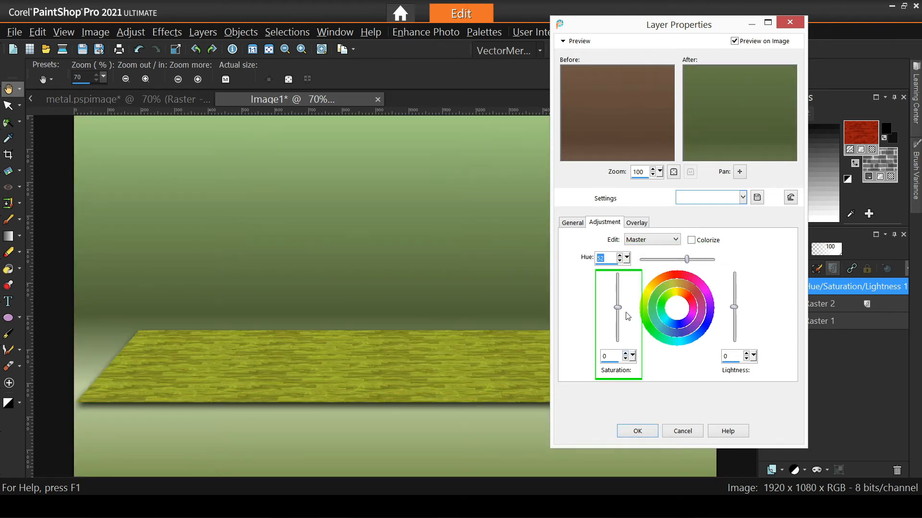
left_click_drag(621, 315, 620, 321)
left_click_drag(733, 308, 734, 290)
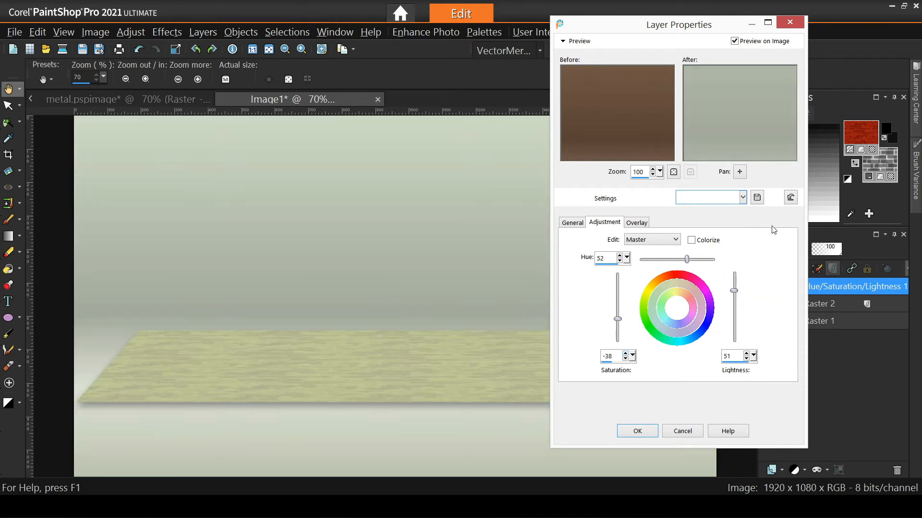
left_click(790, 197)
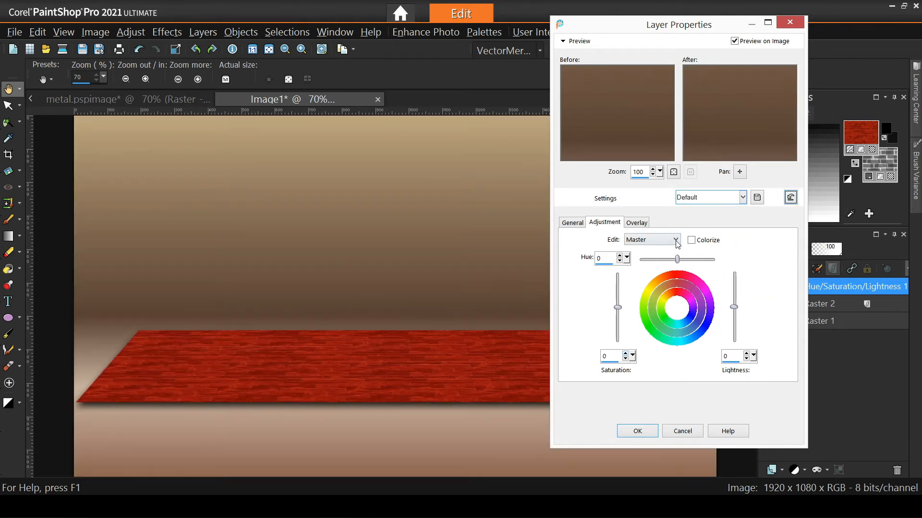
Look through the color ranges available for editing, and briefly try the Colorize option on the adjustment layer.
left_click(676, 240)
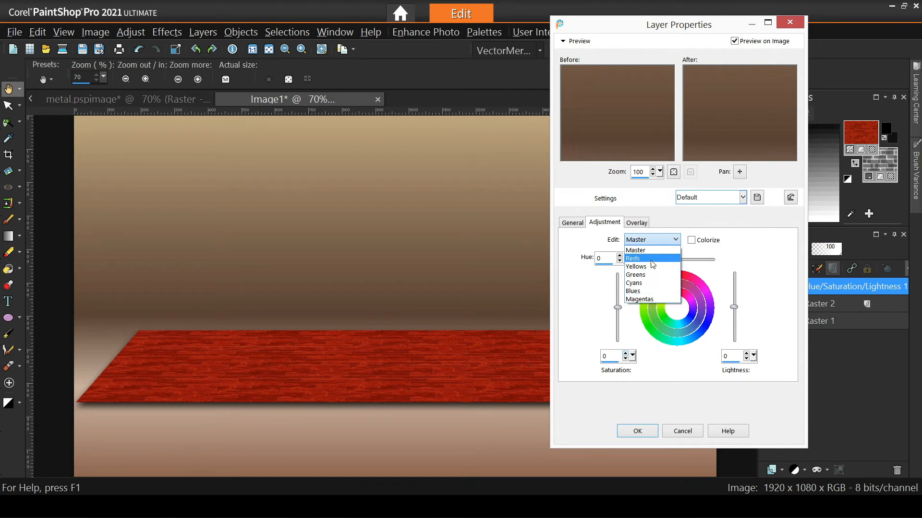
left_click(730, 251)
left_click(692, 240)
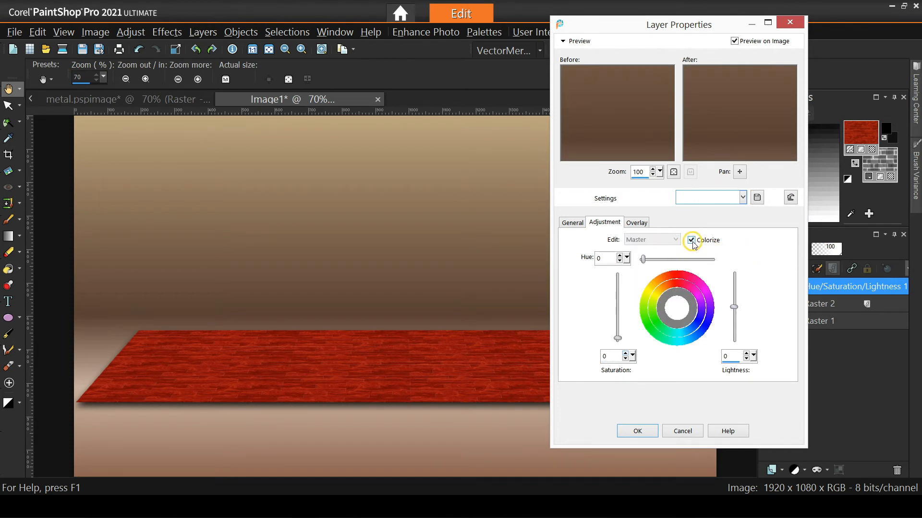
left_click(693, 242)
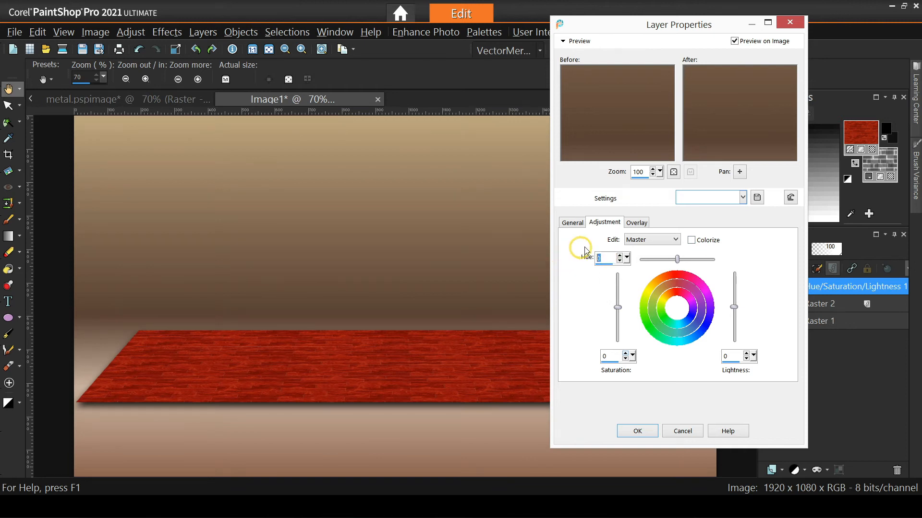
Set the adjustment layer's Hue to 9 and Lightness to -53, and apply the settings.
type("9")
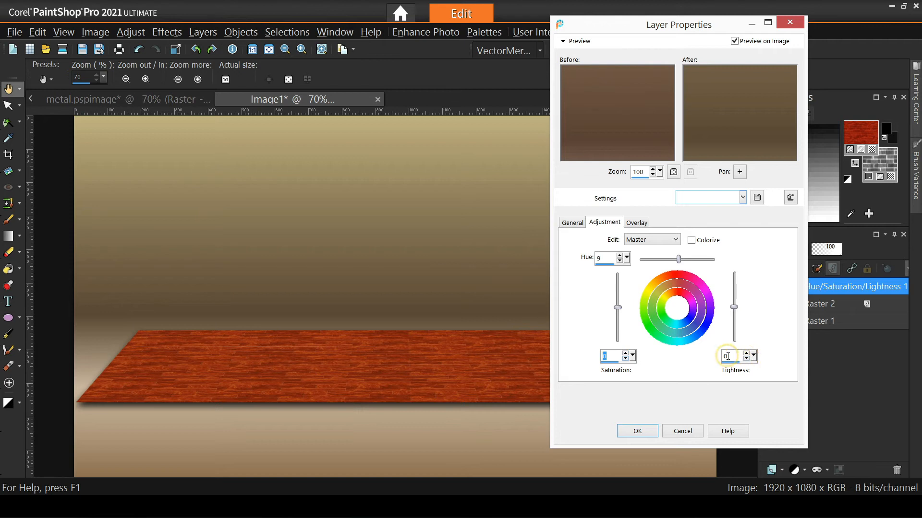
type("-53")
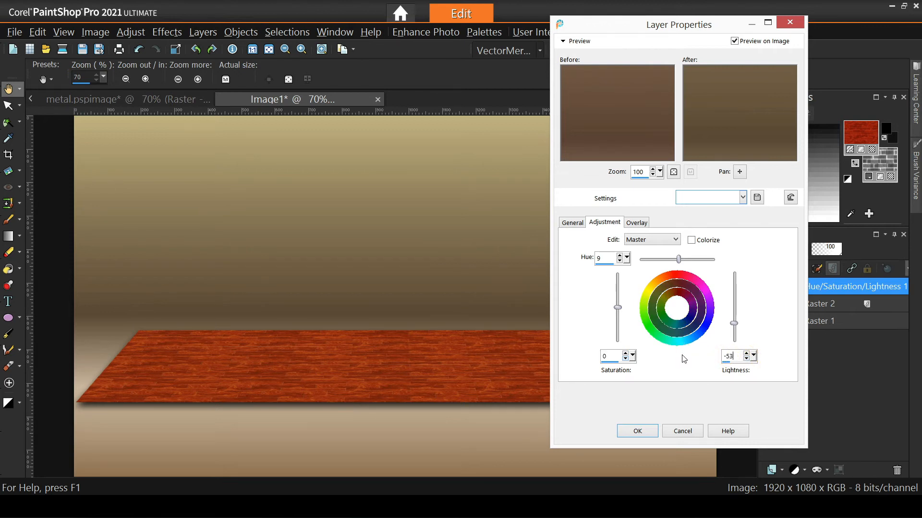
left_click(637, 431)
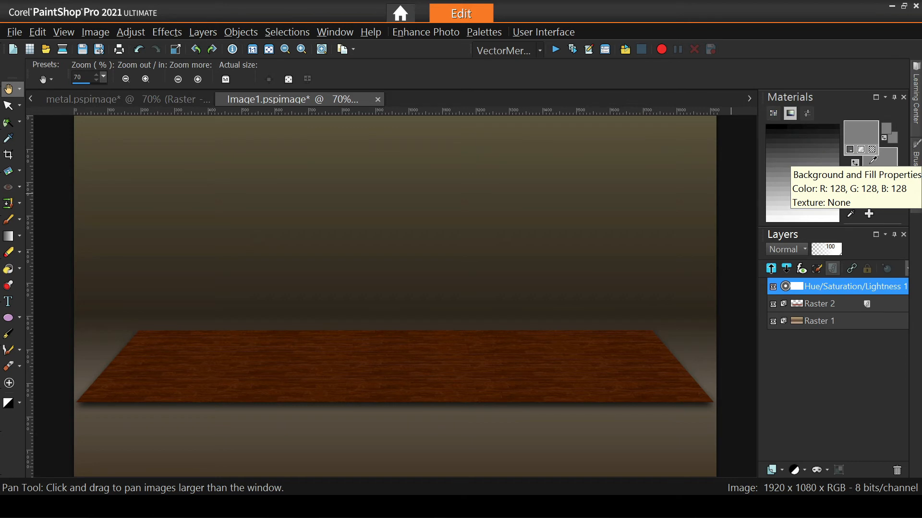
Examine the color values of the foreground and background materials without changing them.
left_click(857, 132)
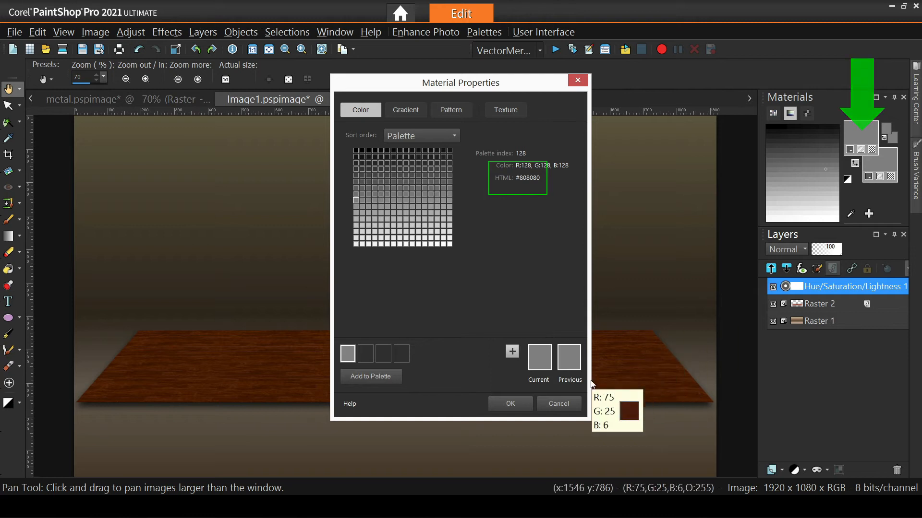
left_click(558, 403)
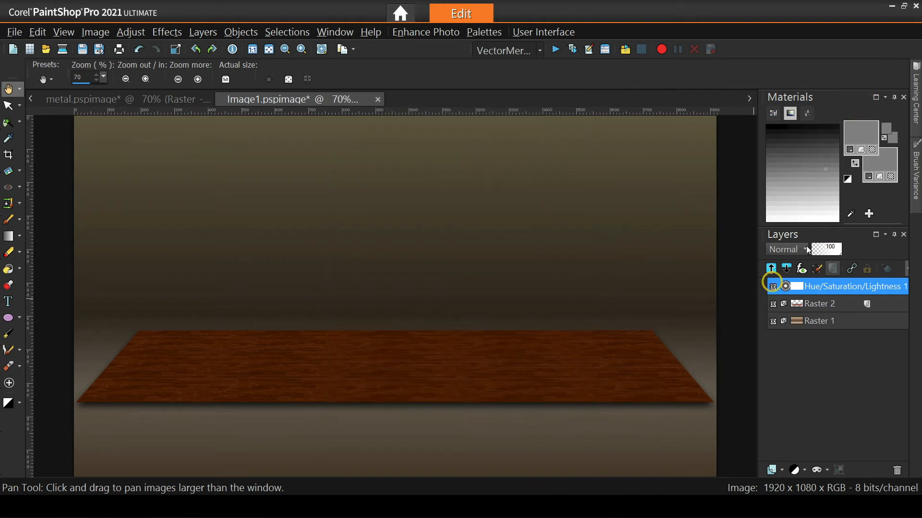
left_click(878, 162)
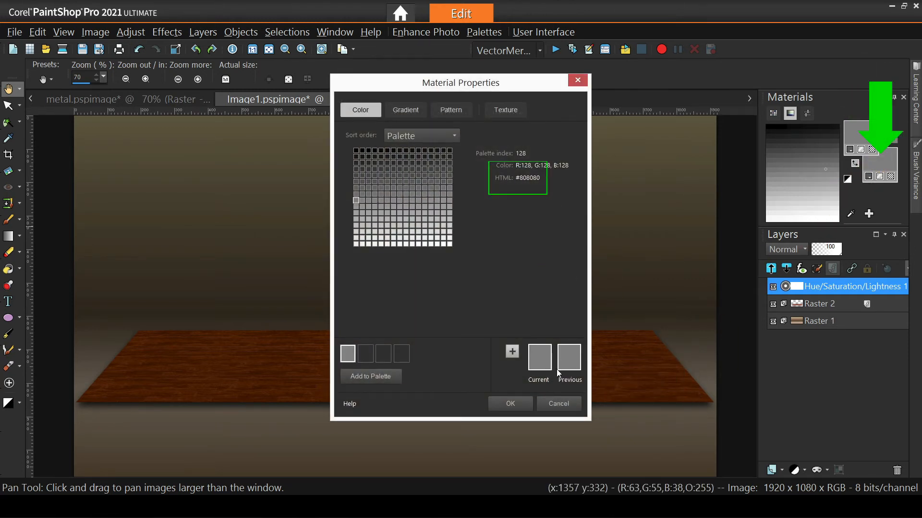
left_click(558, 404)
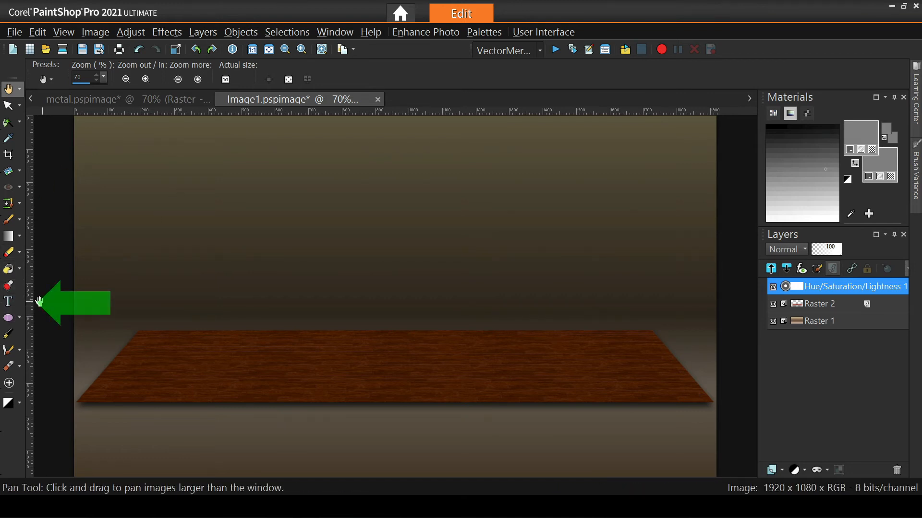
Add the vector text METAL in gray, bold 500-point Brandish above the wood floor, and apply it.
left_click(9, 301)
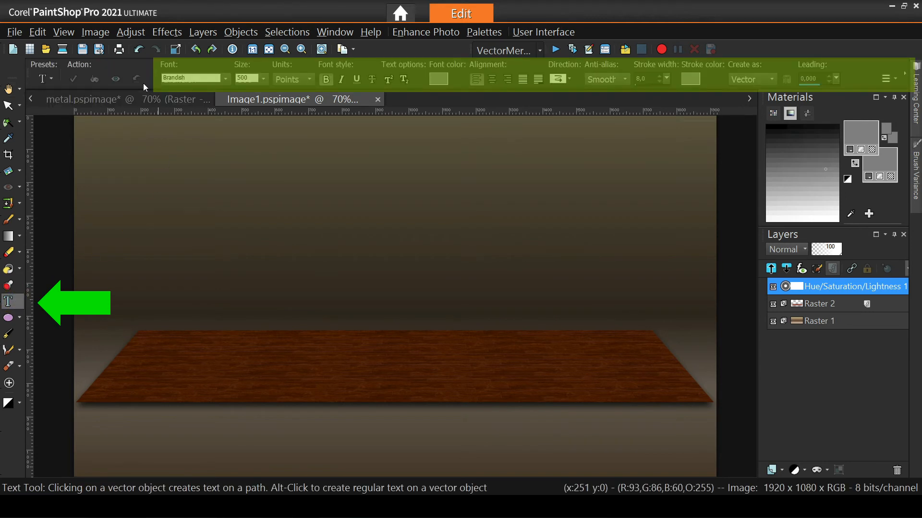
left_click(142, 350)
type("META")
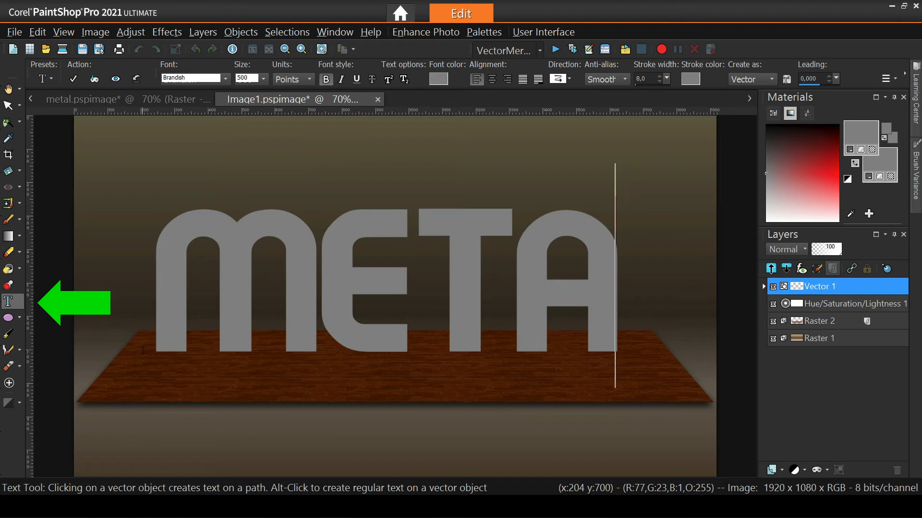
type("L")
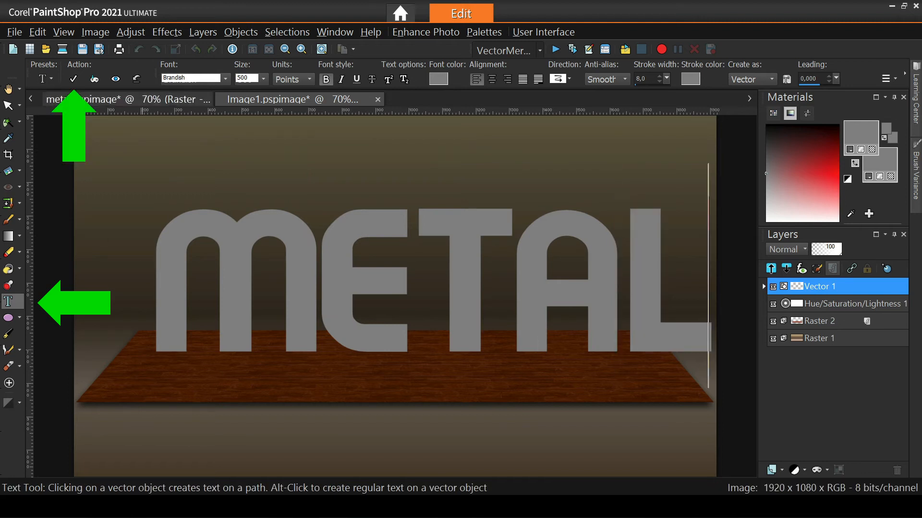
left_click(74, 78)
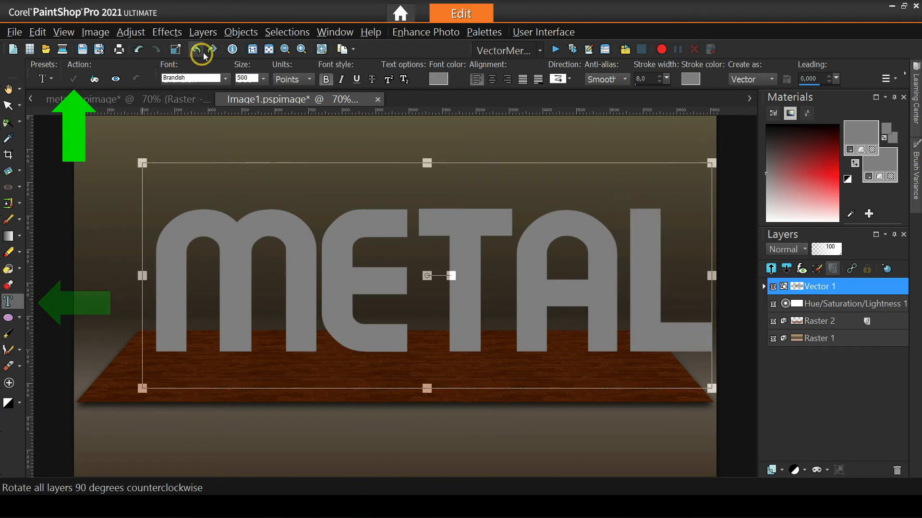
Center the METAL text object in the canvas.
left_click(236, 32)
mouse_move(255, 48)
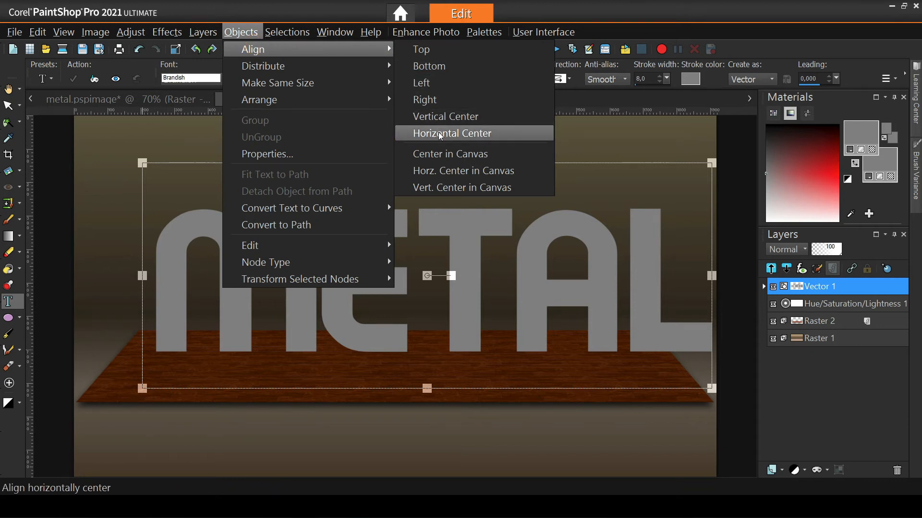
left_click(442, 157)
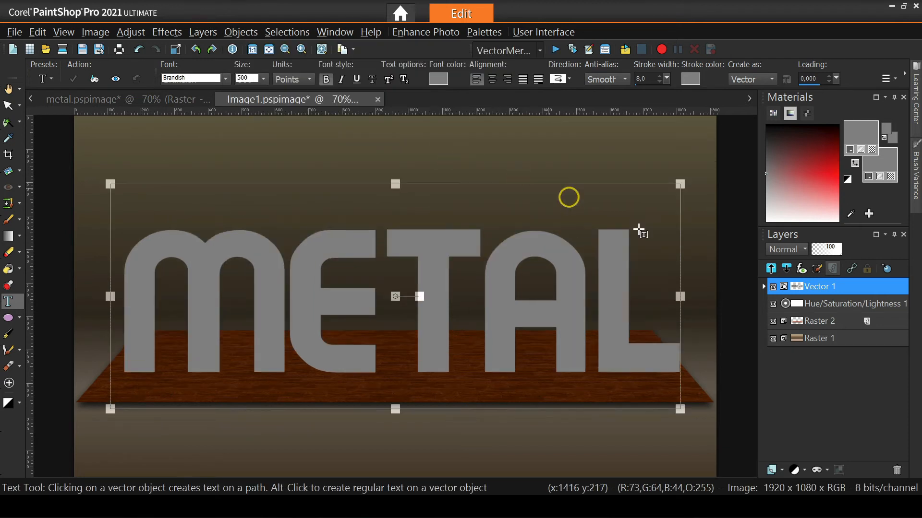
Expand the Vector 1 layer and try the Stripes 47 pattern as the fill of the METAL text object.
left_click(763, 286)
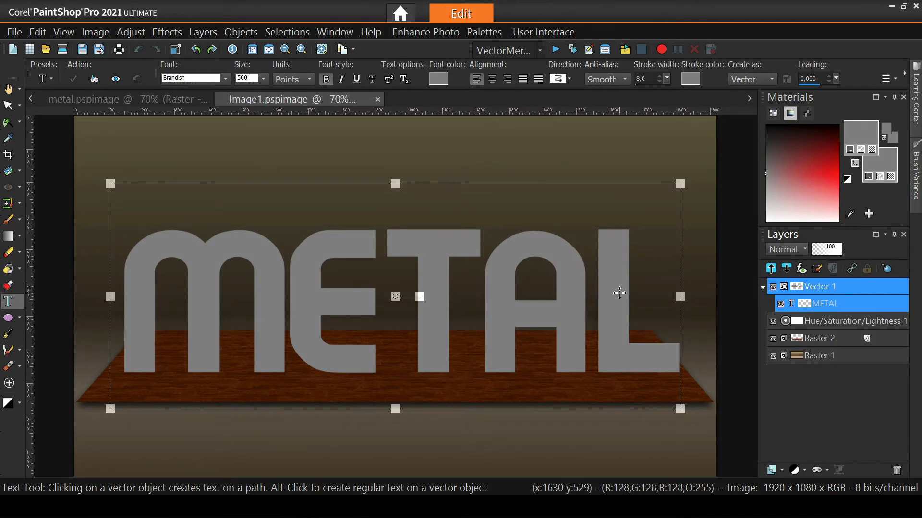
right_click(824, 307)
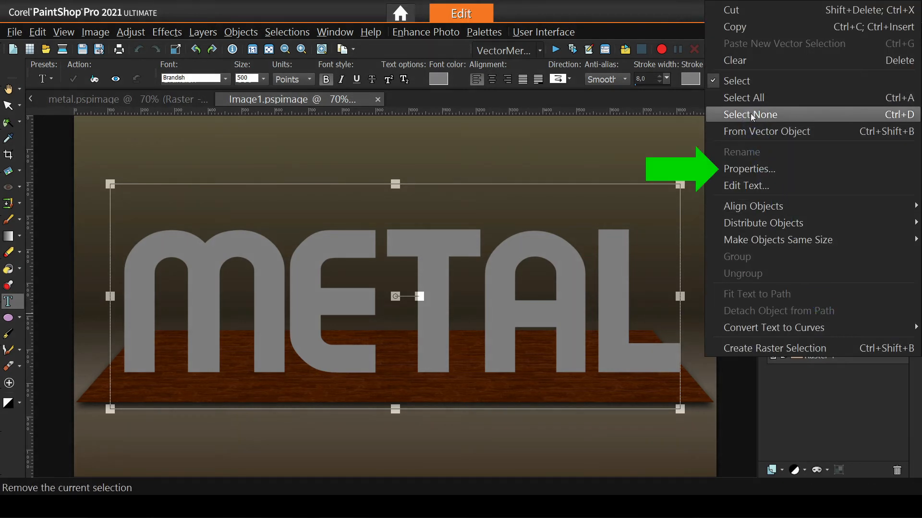
left_click(751, 170)
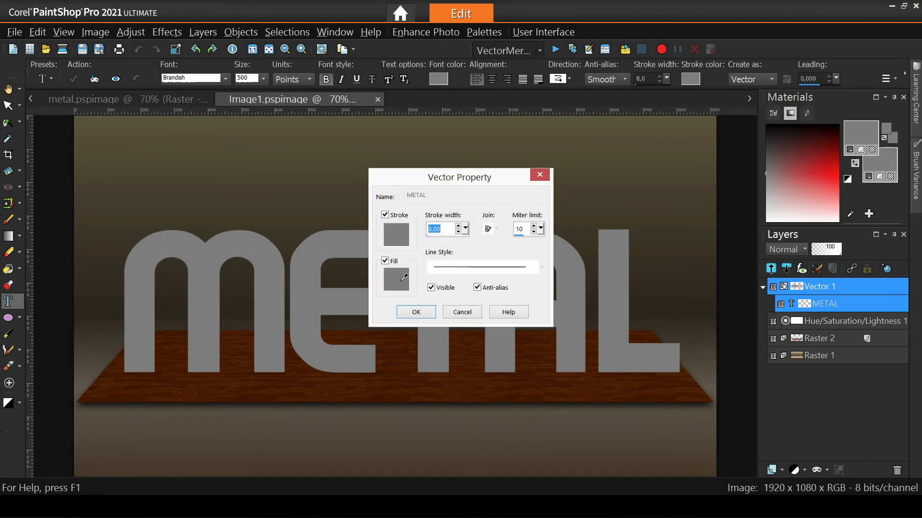
left_click(403, 278)
left_click(451, 110)
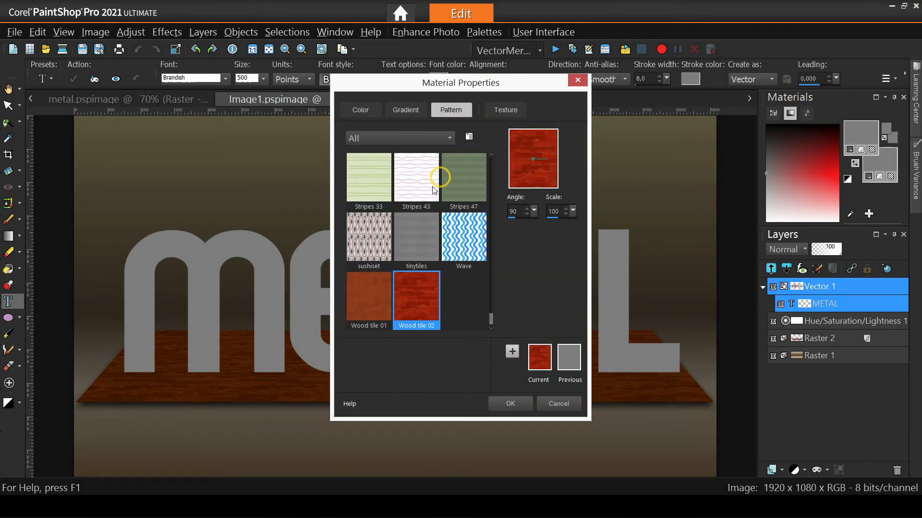
left_click(455, 188)
left_click(508, 402)
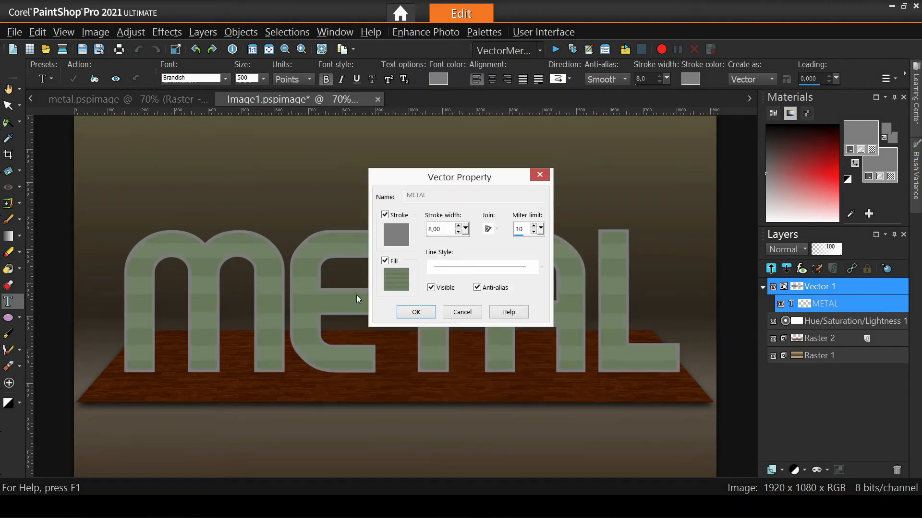
Try the open Image1.pspimage as the pattern fill of the METAL text, and discard the vector property changes.
left_click(399, 275)
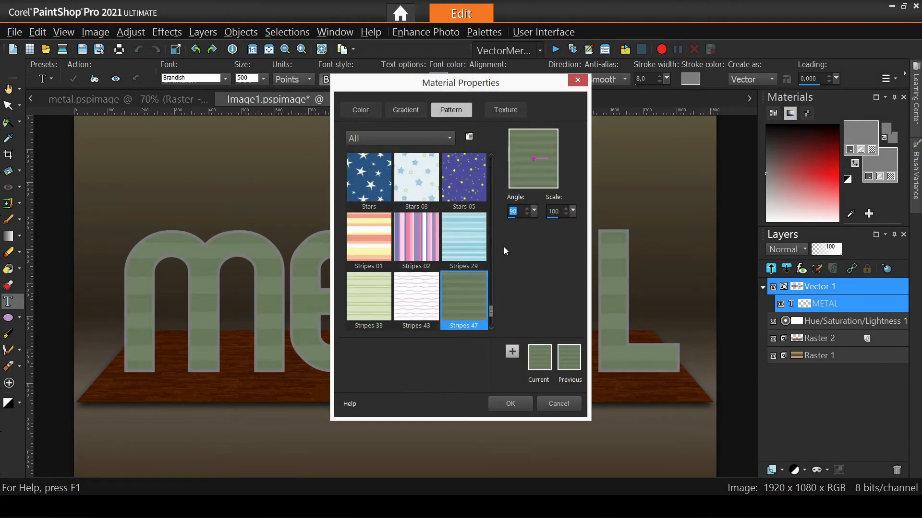
left_click_drag(491, 314, 491, 164)
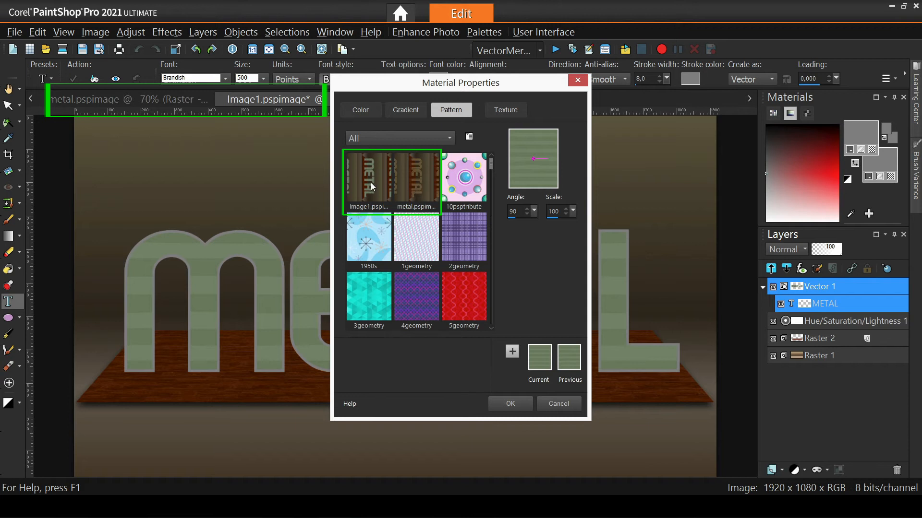
left_click(371, 169)
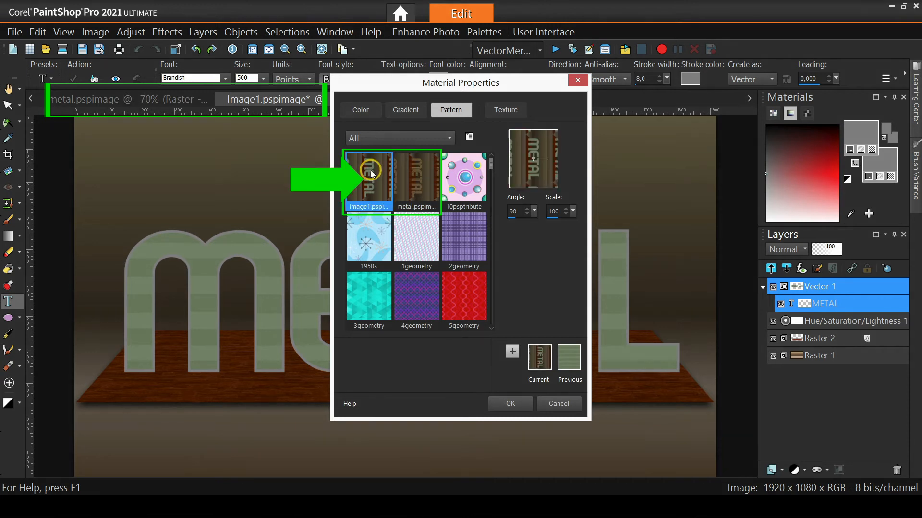
left_click(510, 403)
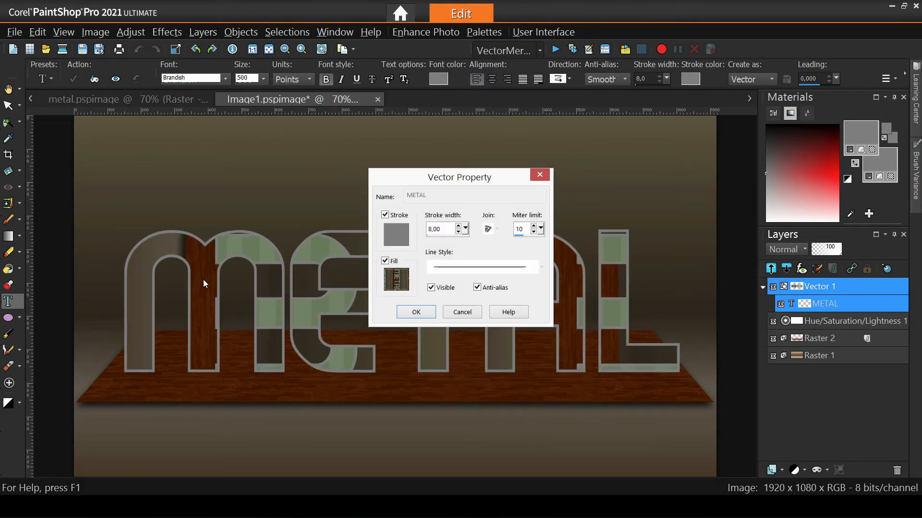
left_click(462, 312)
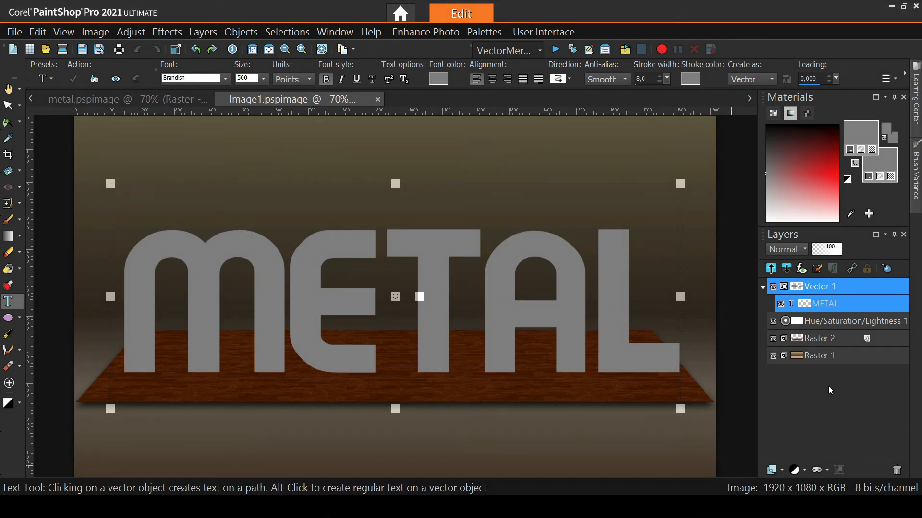
Create a new 128 x 128 pixel image with a transparent raster background.
left_click(14, 32)
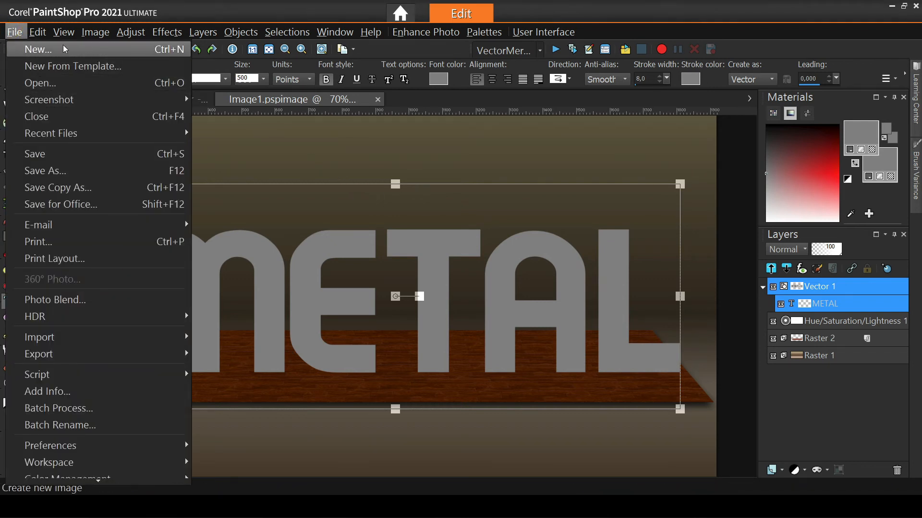
left_click(50, 45)
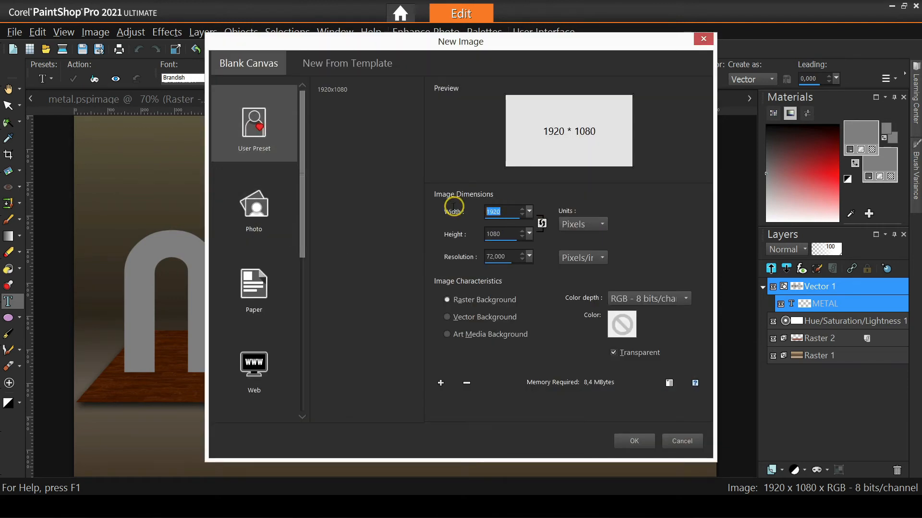
type("128")
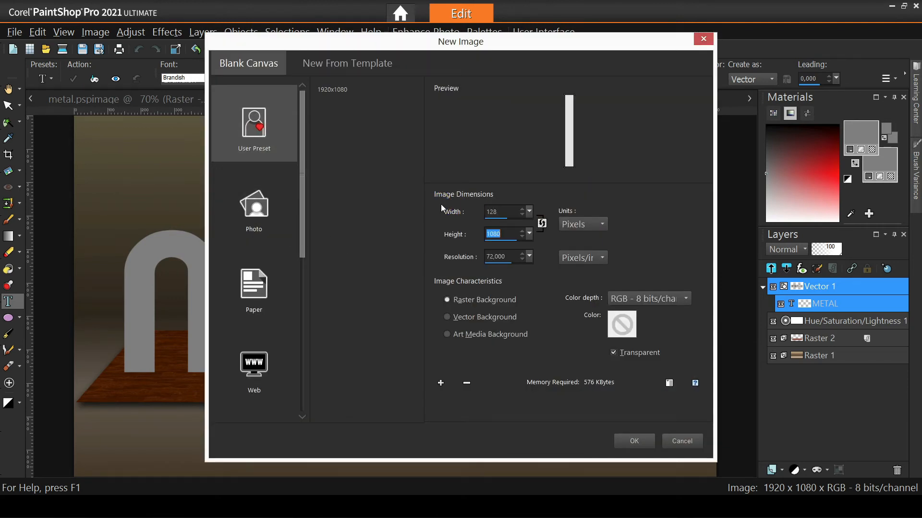
type("128")
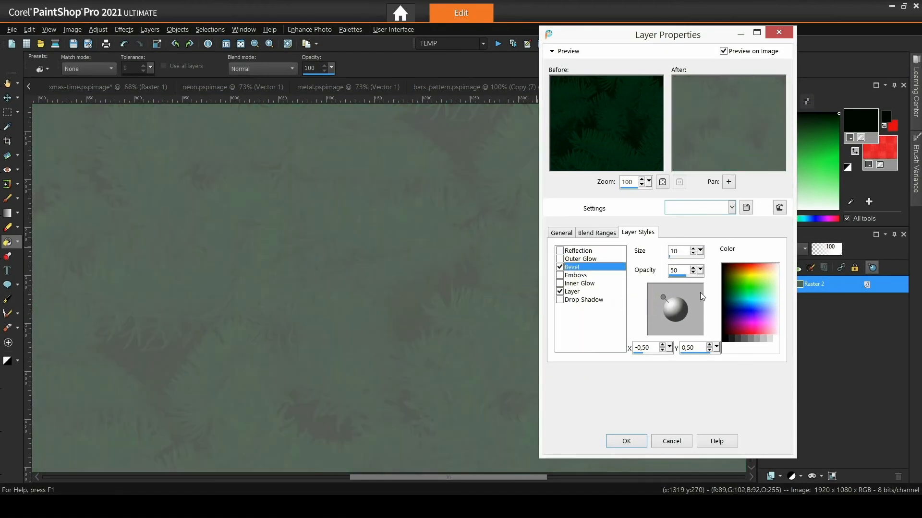
left_click(626, 441)
scroll(98, 128, "down", 2)
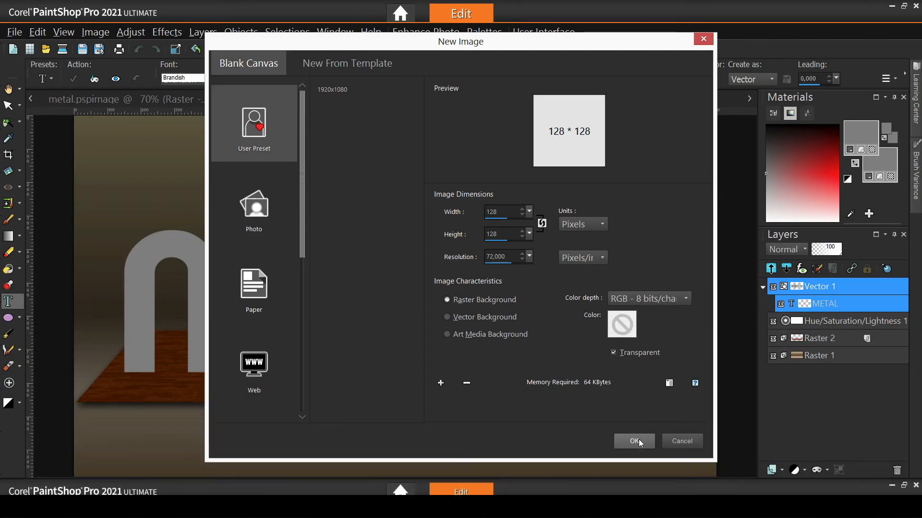
left_click(634, 441)
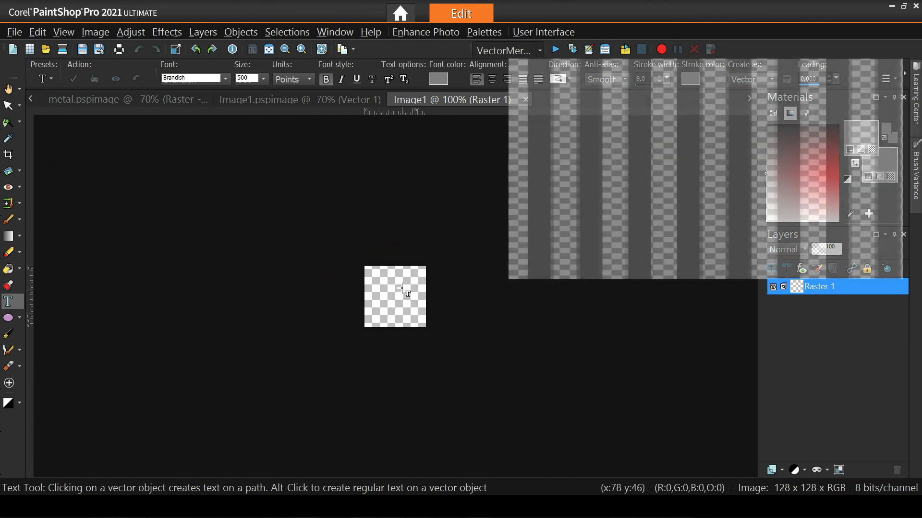
scroll(404, 291, "up", 3)
scroll(401, 288, "up", 2)
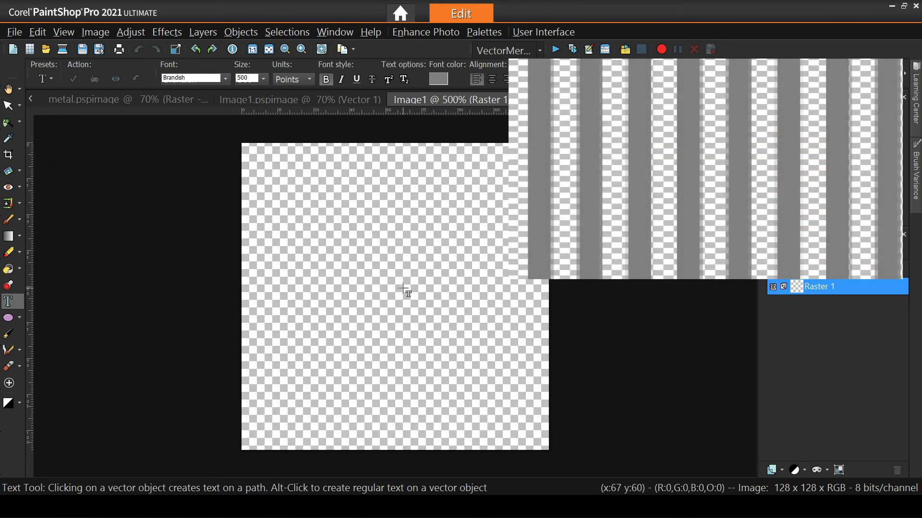
scroll(403, 288, "up", 1)
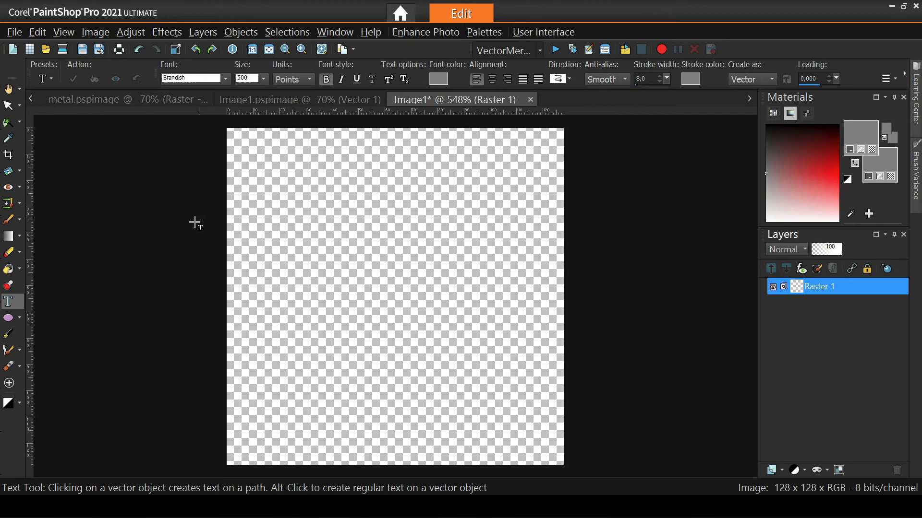
Draw and apply a vertical gray Pen line of width 8 without fill along the canvas's left edge, extending past the top and bottom.
left_click(11, 330)
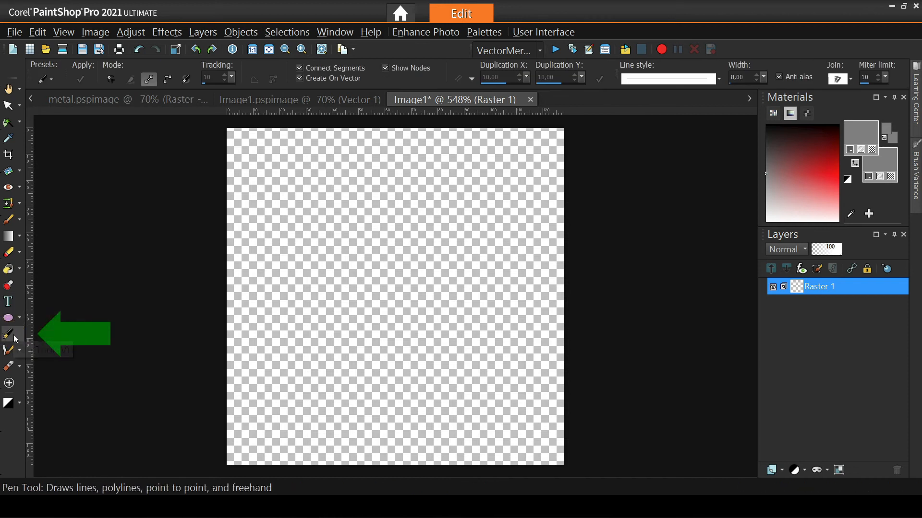
left_click(150, 82)
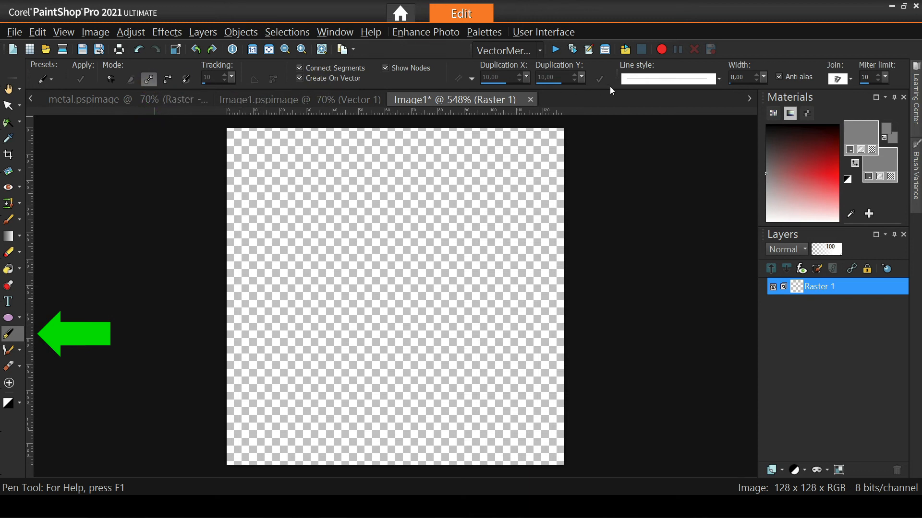
left_click(737, 81)
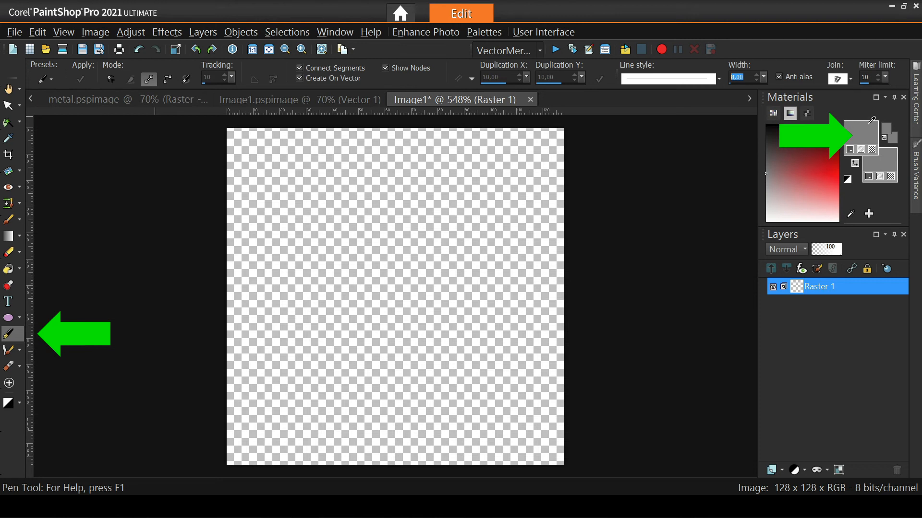
left_click(891, 176)
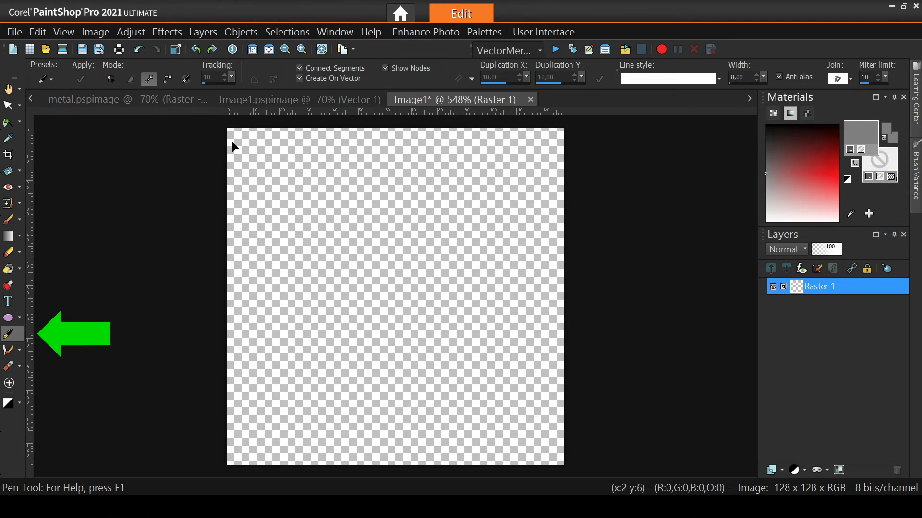
mouse_move(233, 124)
left_mouse_down()
mouse_move(238, 312)
mouse_move(283, 394)
mouse_move(304, 387)
mouse_move(195, 391)
mouse_move(238, 435)
mouse_move(236, 475)
left_mouse_up()
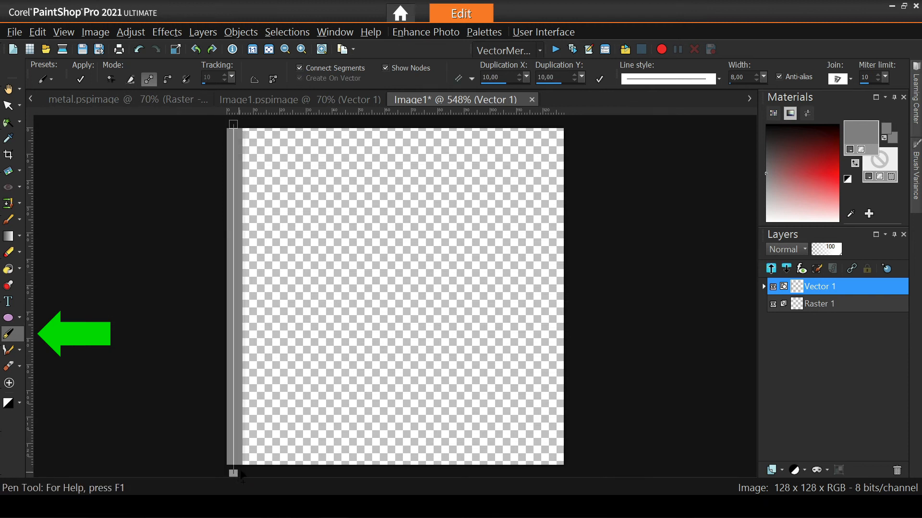
left_click(87, 82)
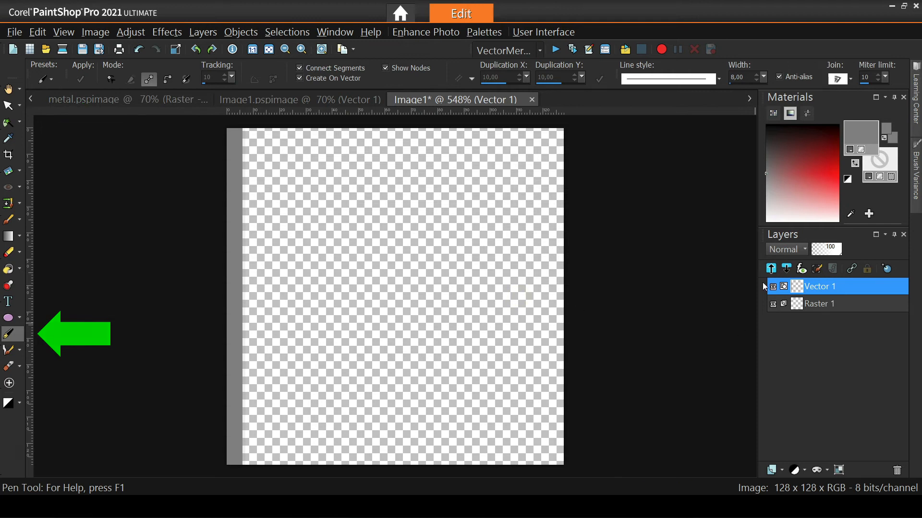
Expand the Vector 1 layer and delete the empty Raster 1 layer.
left_click(763, 287)
left_click(816, 309)
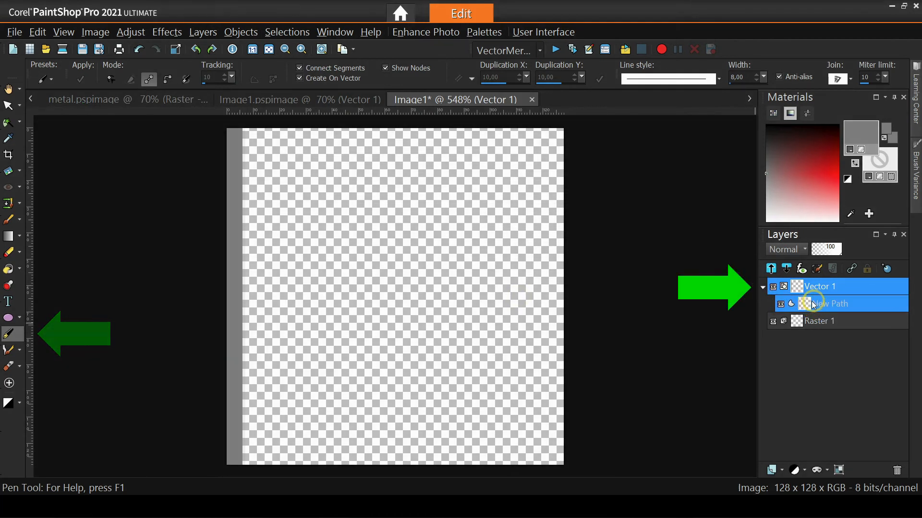
left_click(811, 321)
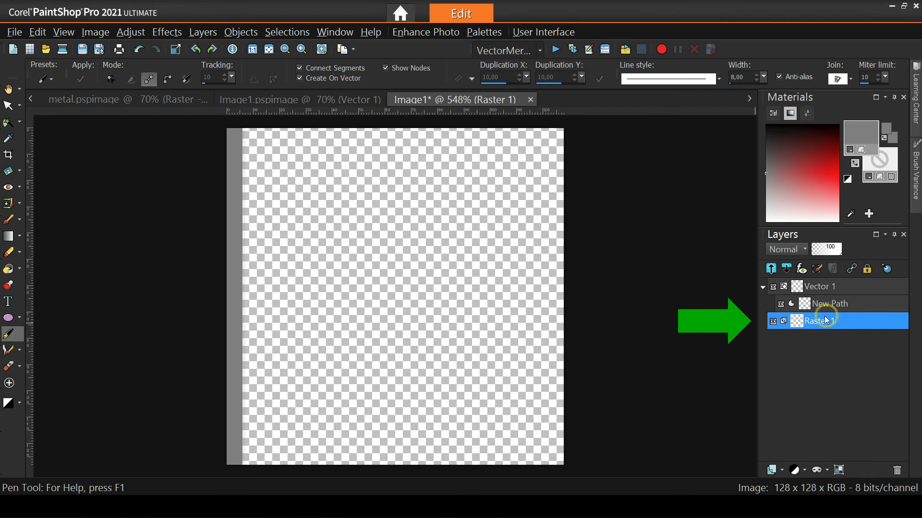
left_click(897, 470)
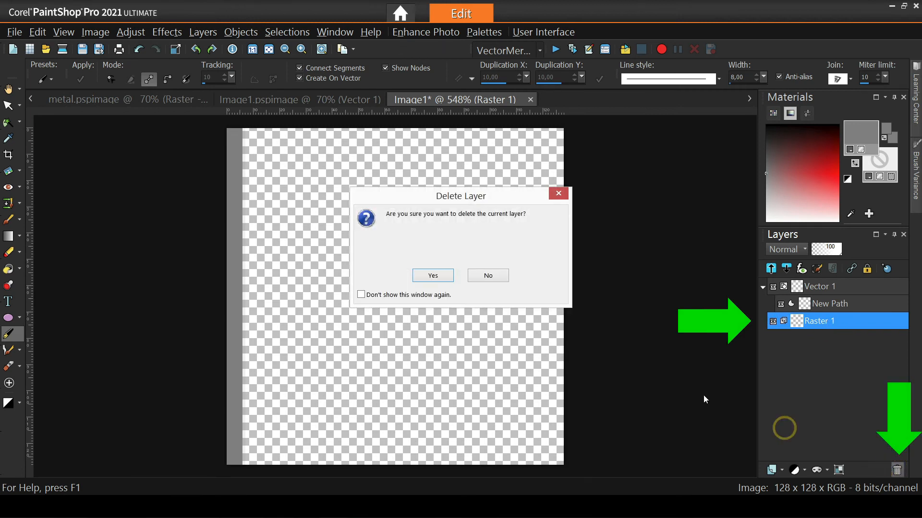
left_click(434, 273)
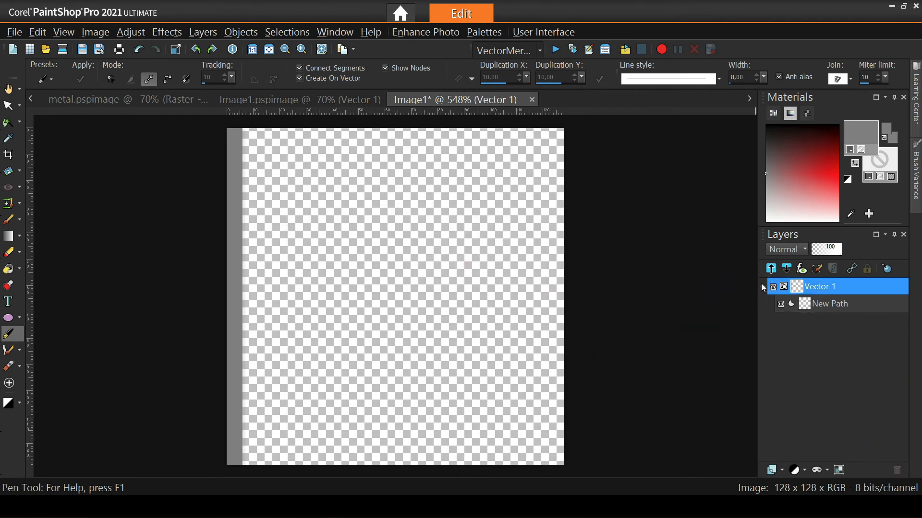
Collapse the Vector 1 layer and duplicate the line's layer three times.
left_click(763, 287)
right_click(812, 287)
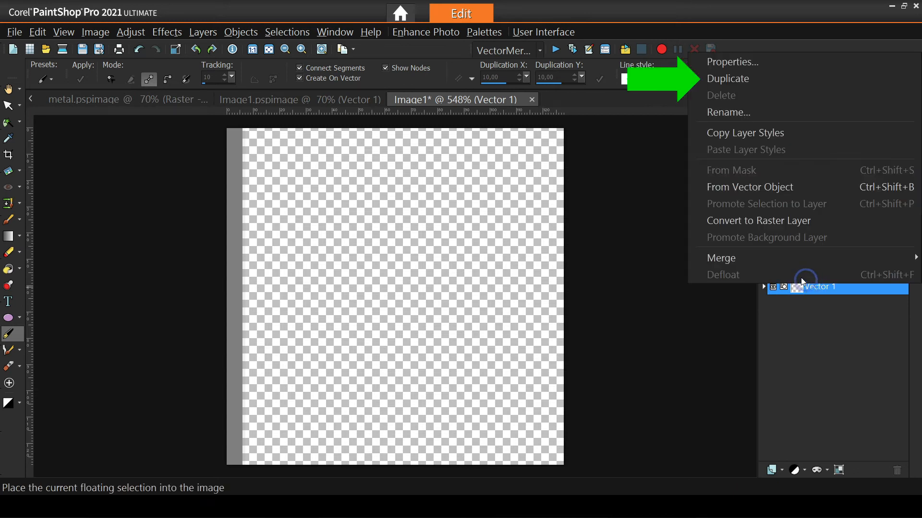
left_click(718, 79)
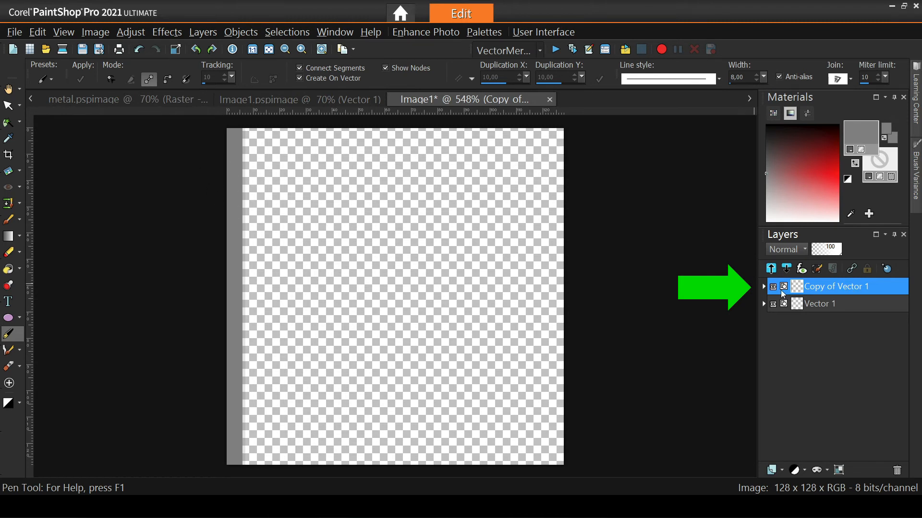
left_click(819, 284)
right_click(820, 284)
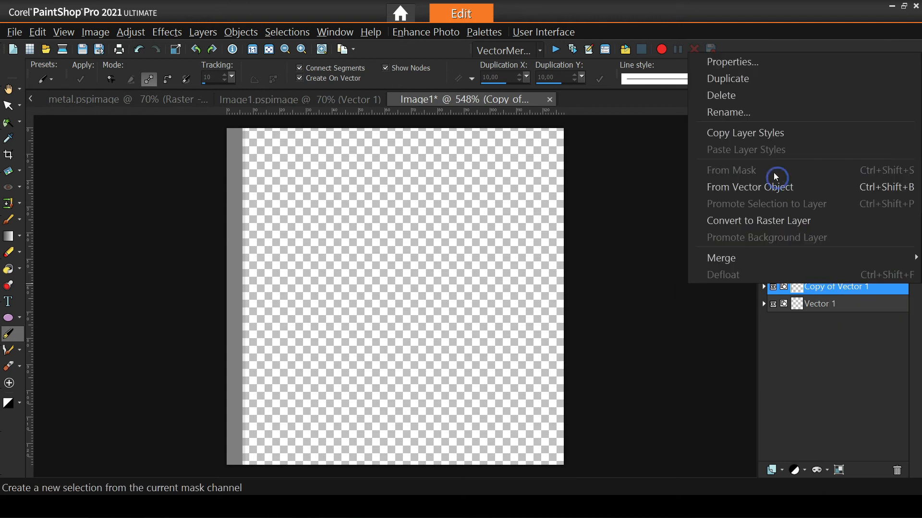
left_click(727, 77)
right_click(826, 280)
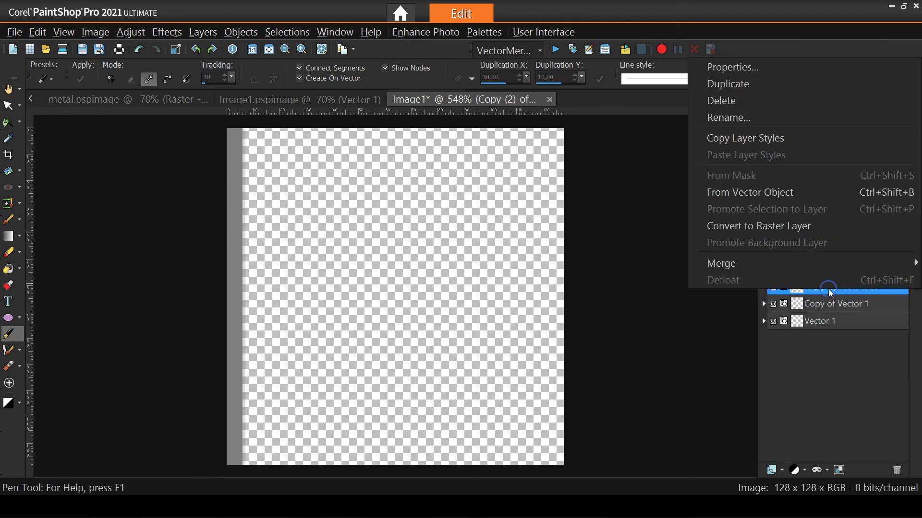
left_click(728, 82)
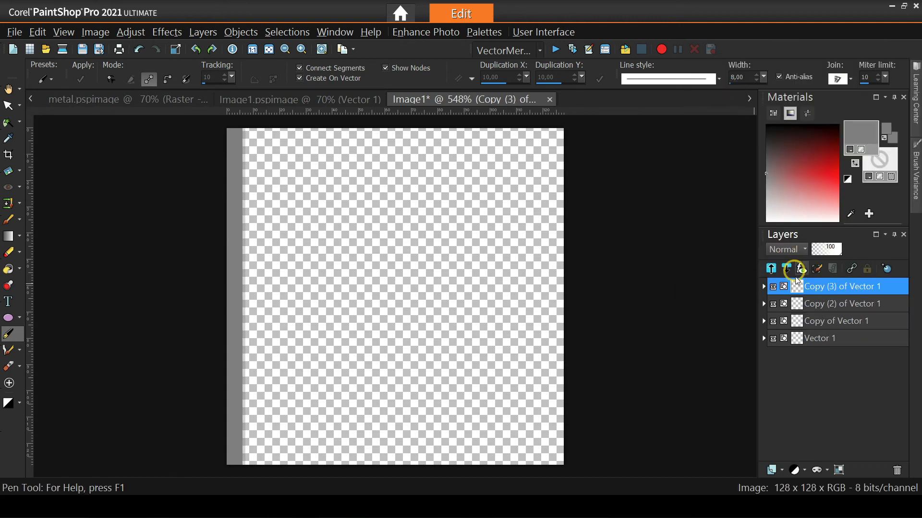
Select all four vector line layers and duplicate them together.
left_click(813, 304, "ctrl")
left_click(817, 321, "ctrl")
left_click(812, 339, "ctrl")
right_click(812, 338)
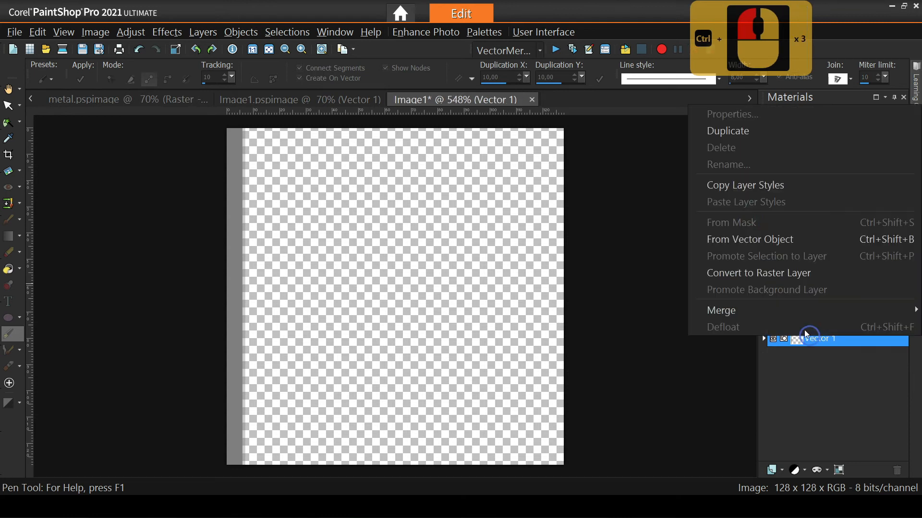
left_click(726, 128)
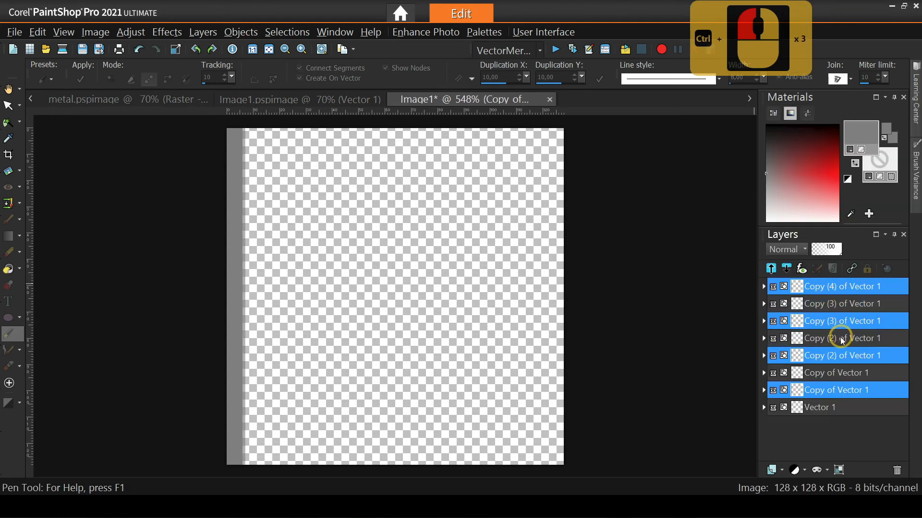
Select all eight vector line layers and space them evenly horizontally across the canvas.
left_click(813, 303, "ctrl")
left_click(818, 339, "ctrl")
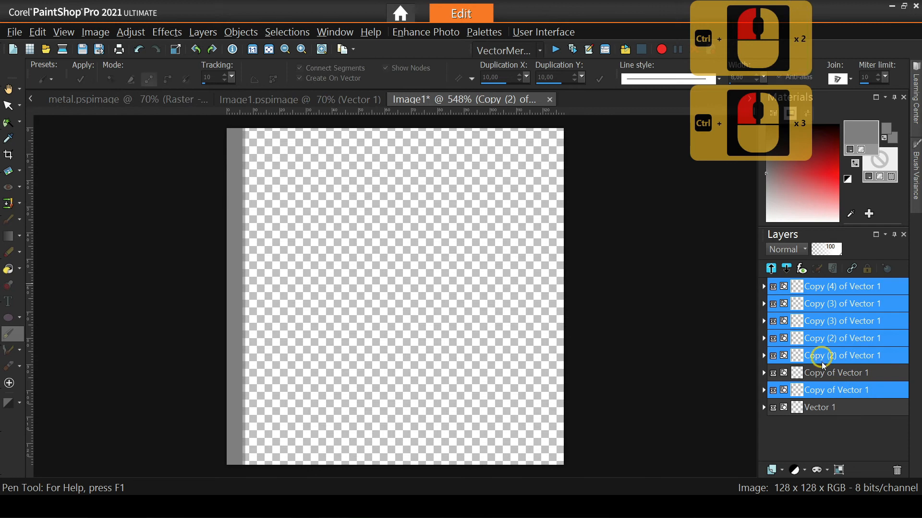
left_click(818, 372, "ctrl")
left_click(818, 411, "ctrl")
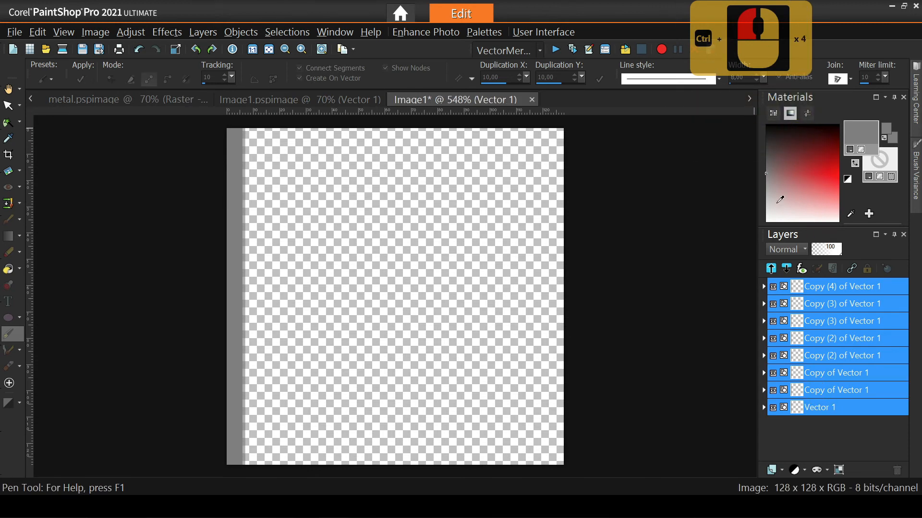
left_click(837, 413)
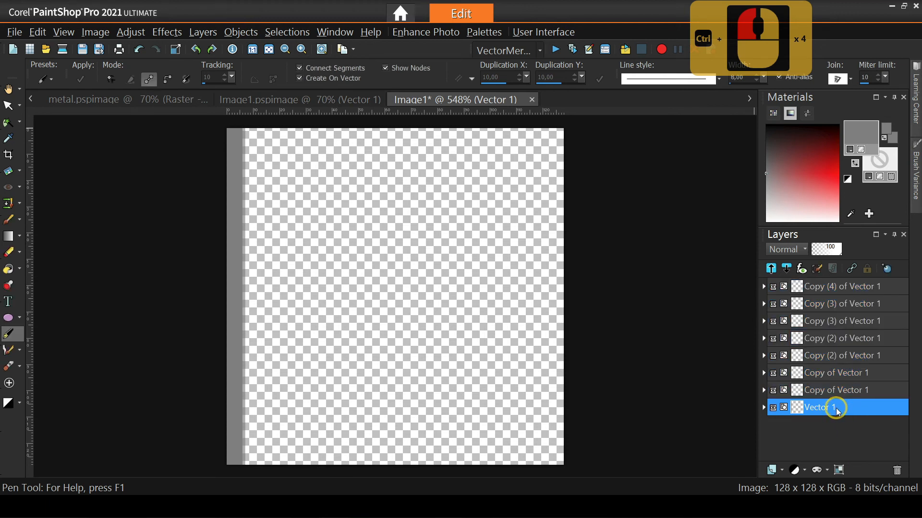
left_click(821, 287, "shift")
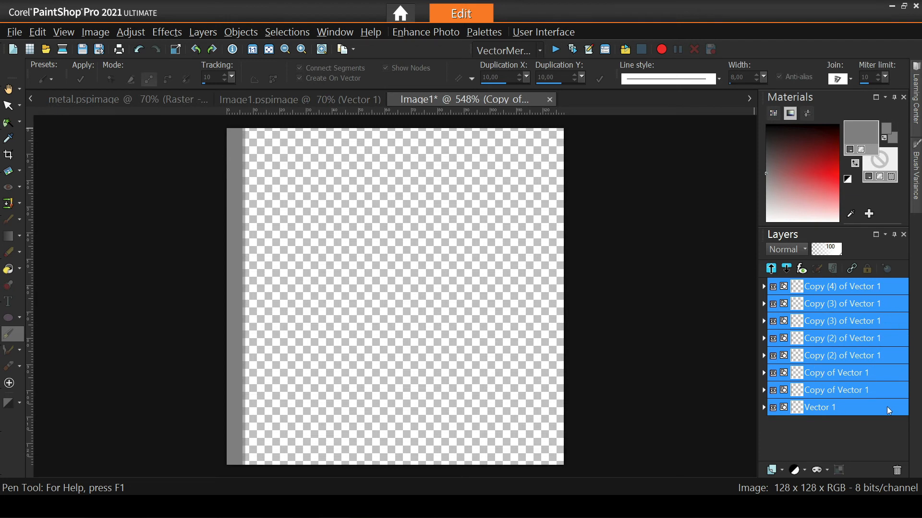
left_click(810, 284, "ctrl")
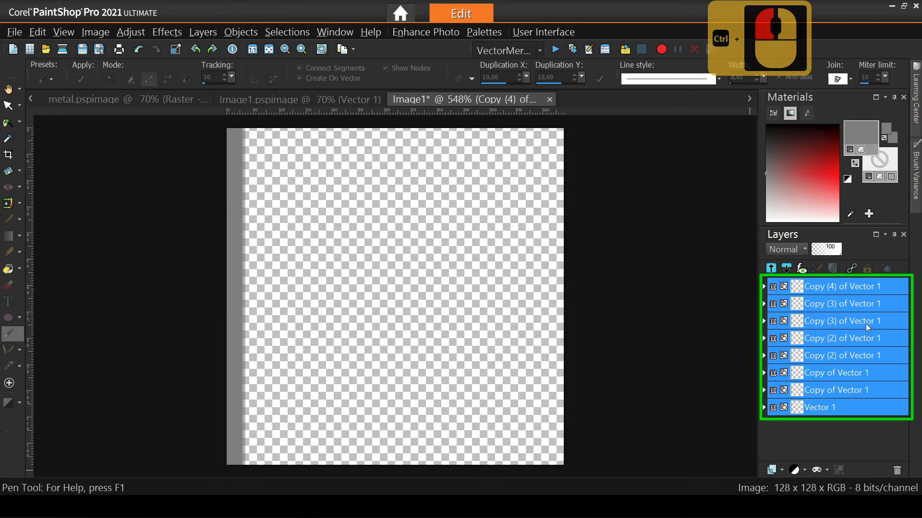
left_click(250, 32)
mouse_move(365, 68)
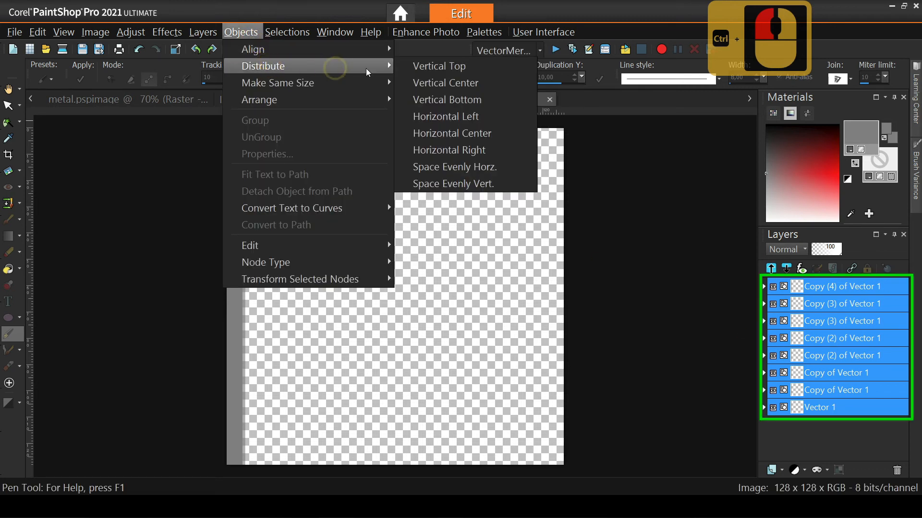
left_click(469, 167)
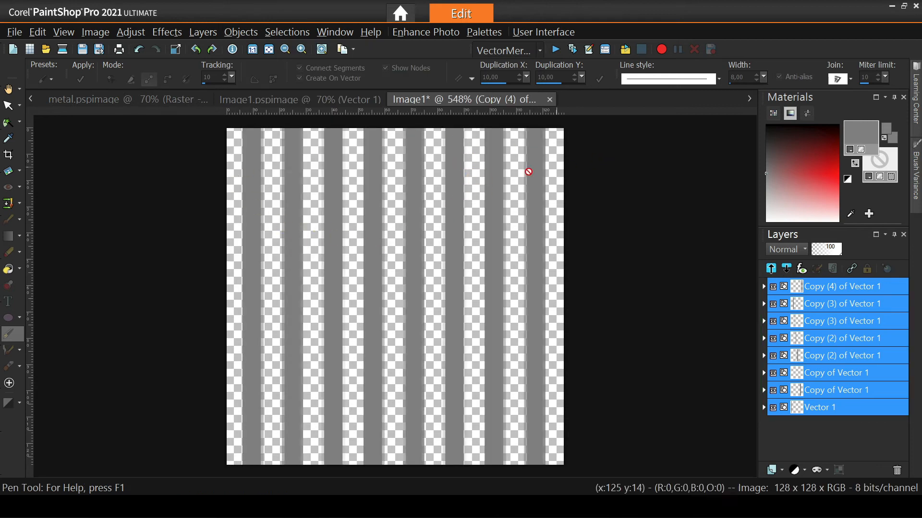
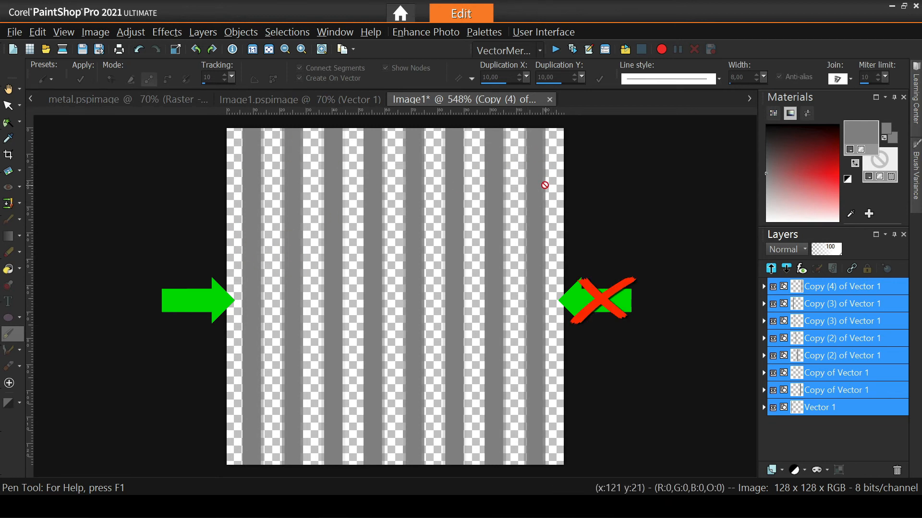
Crop the striped pattern image in free form to 122 x 128 pixels, cutting off the empty strip after the last line.
left_click(8, 155)
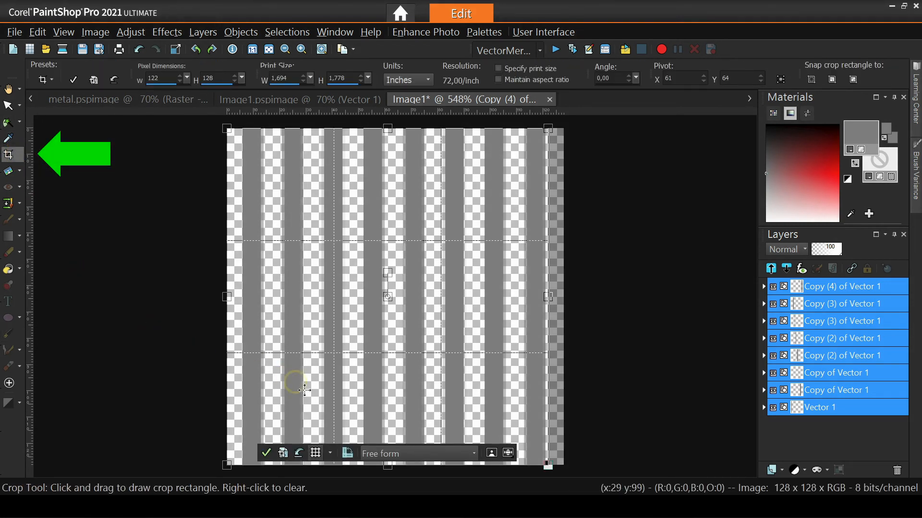
left_click(408, 453)
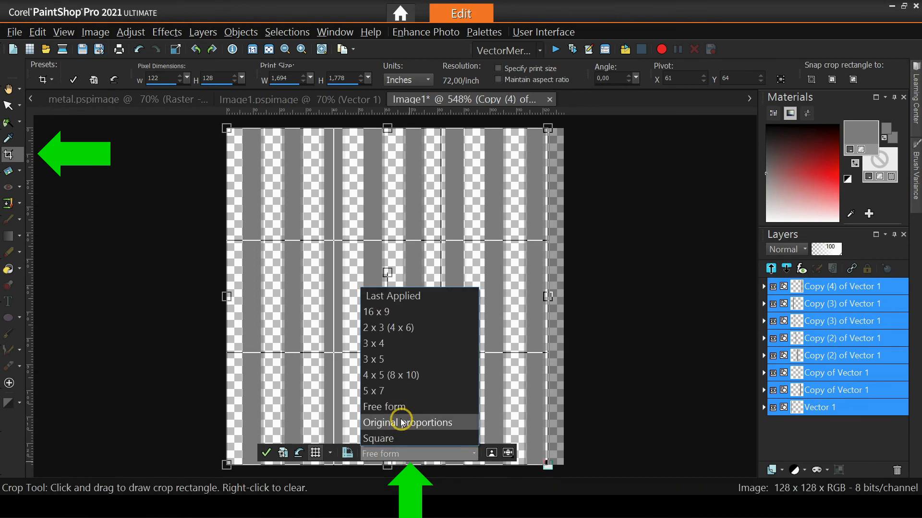
left_click(392, 407)
left_click_drag(564, 297, 547, 297)
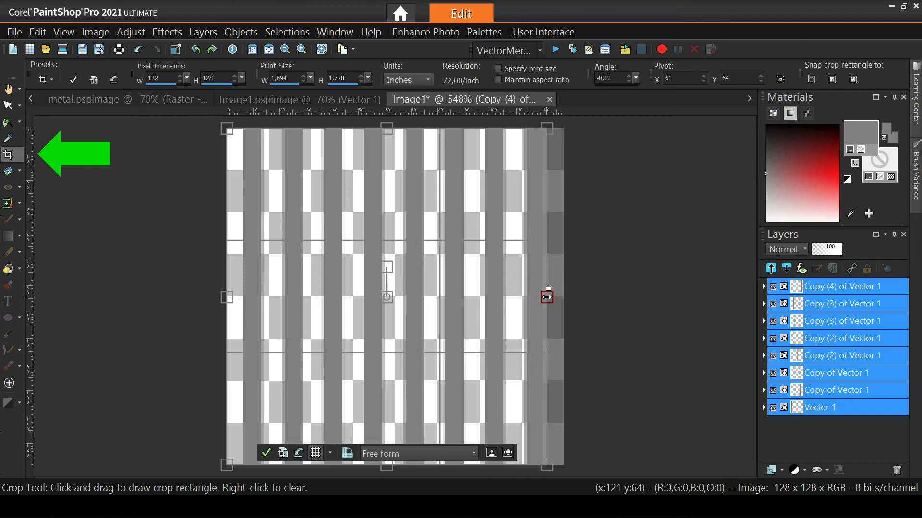
left_click(267, 452)
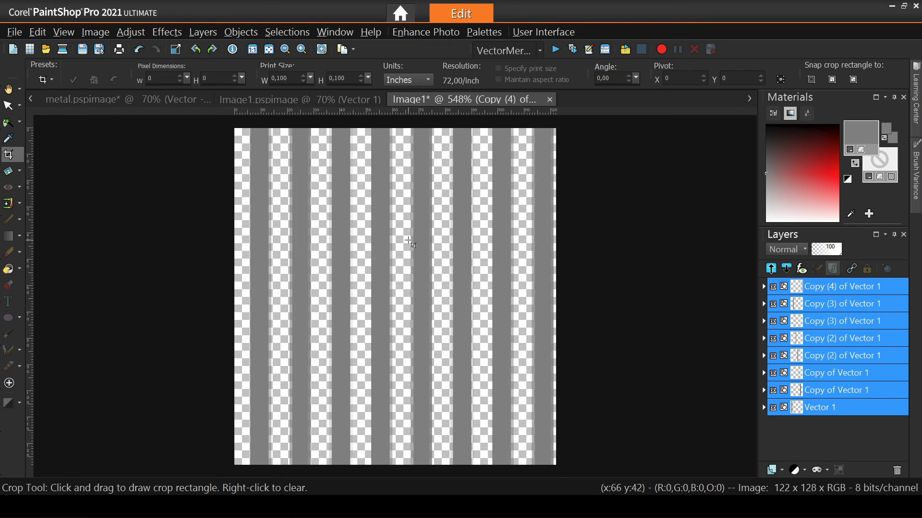
In Image1.pspimage, choose the striped Image1 pattern as the fill of the METAL text object.
left_click(264, 99)
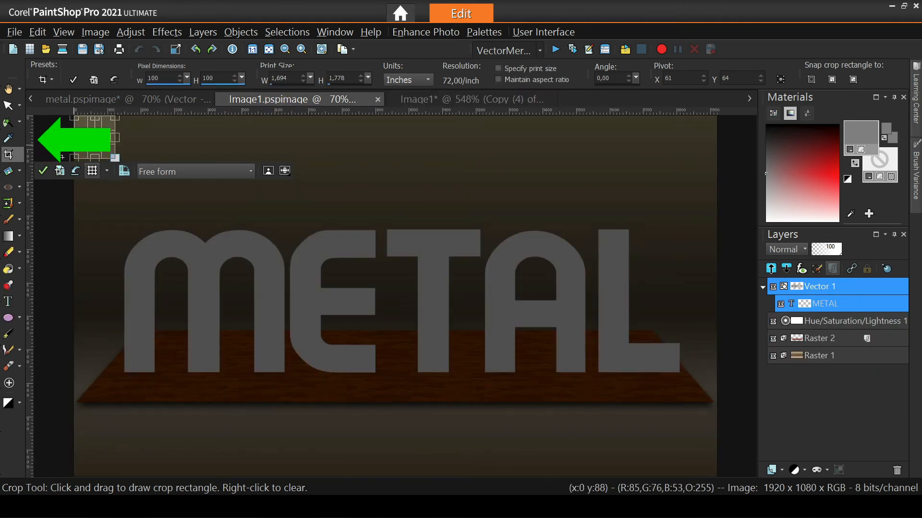
left_click(8, 90)
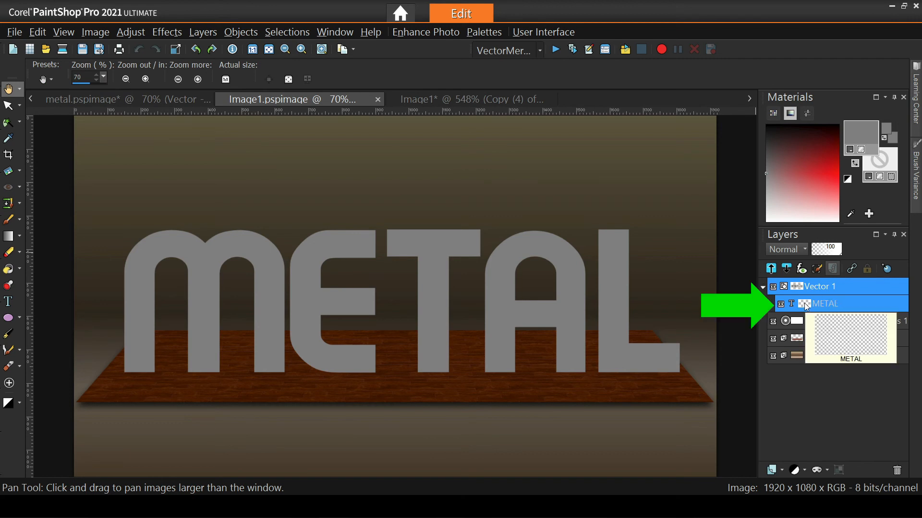
right_click(833, 302)
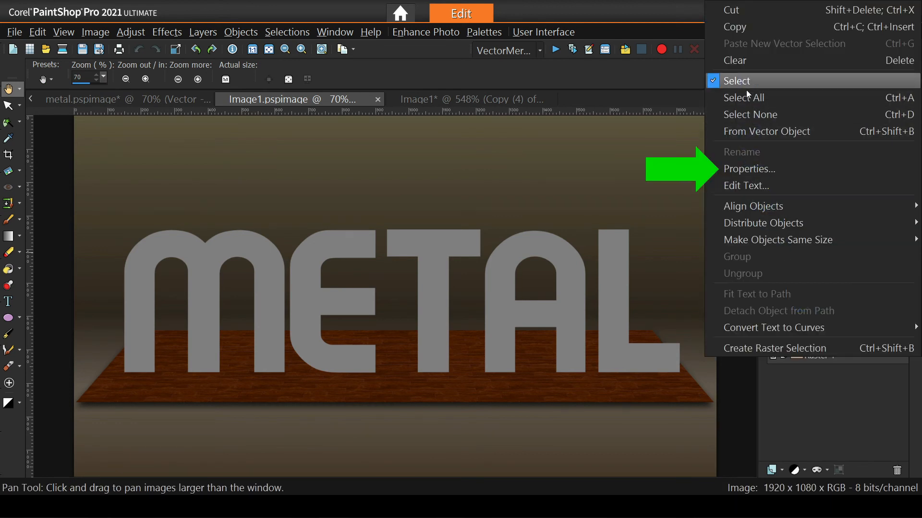
left_click(745, 166)
left_click(407, 284)
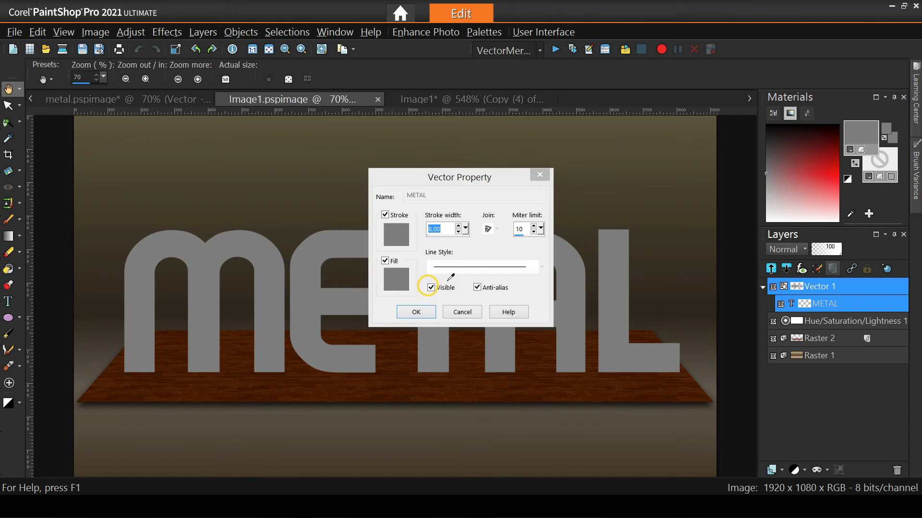
left_click(451, 110)
left_click_drag(491, 318, 519, 127)
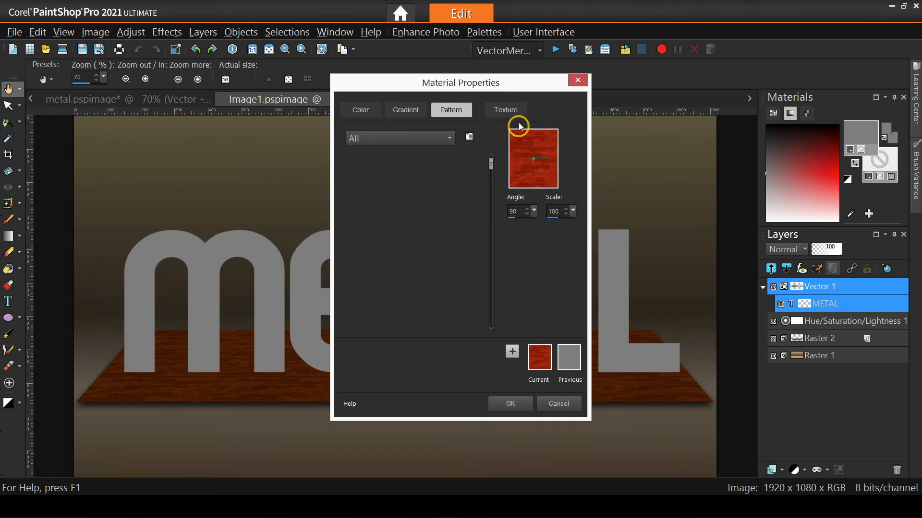
left_click(464, 179)
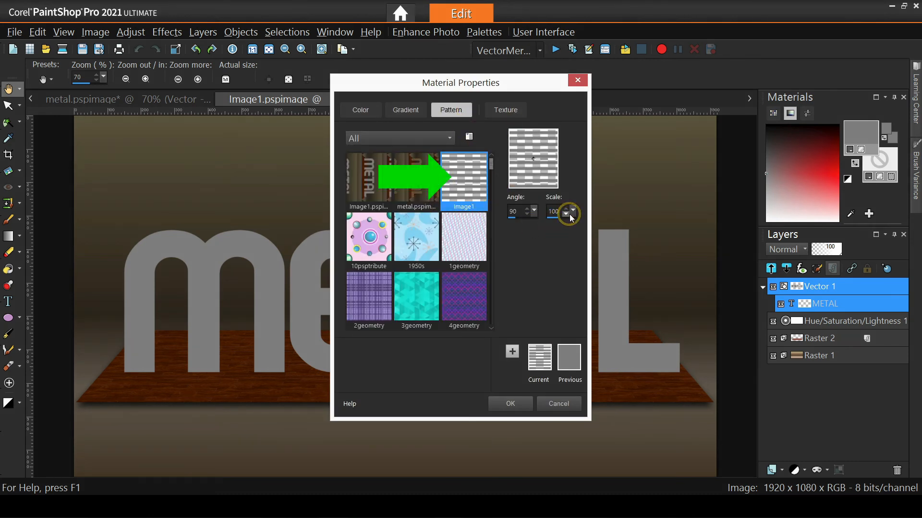
Set the fill pattern's angle to 0 and scale to 75, and apply it to the METAL text.
left_click_drag(574, 215, 525, 216)
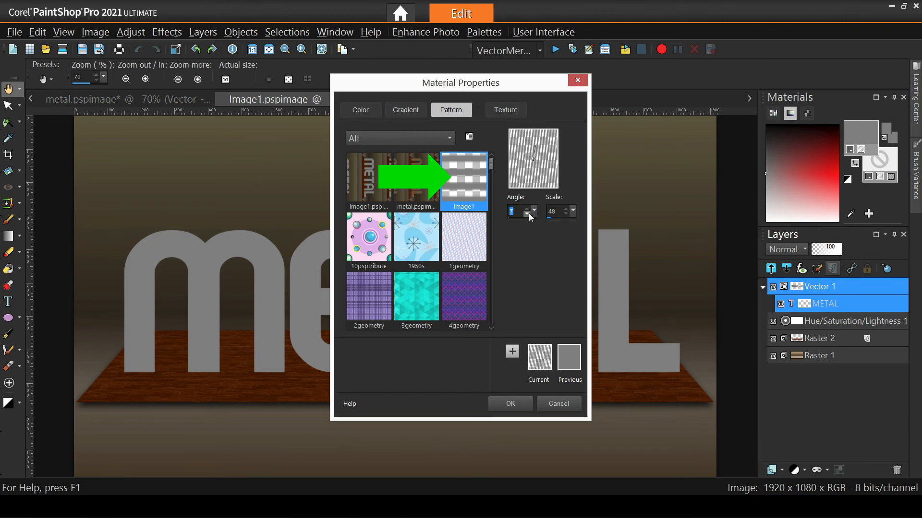
type("0")
left_click_drag(558, 211, 531, 210)
type("75")
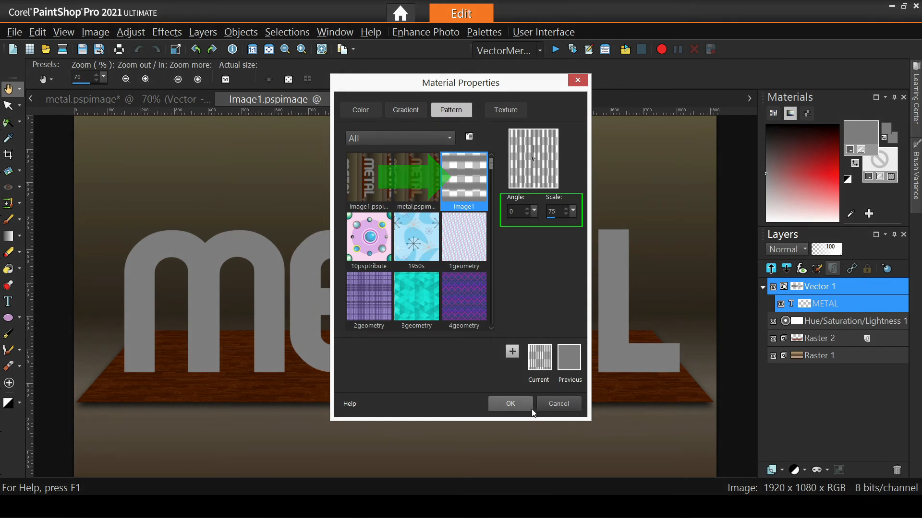
left_click(518, 402)
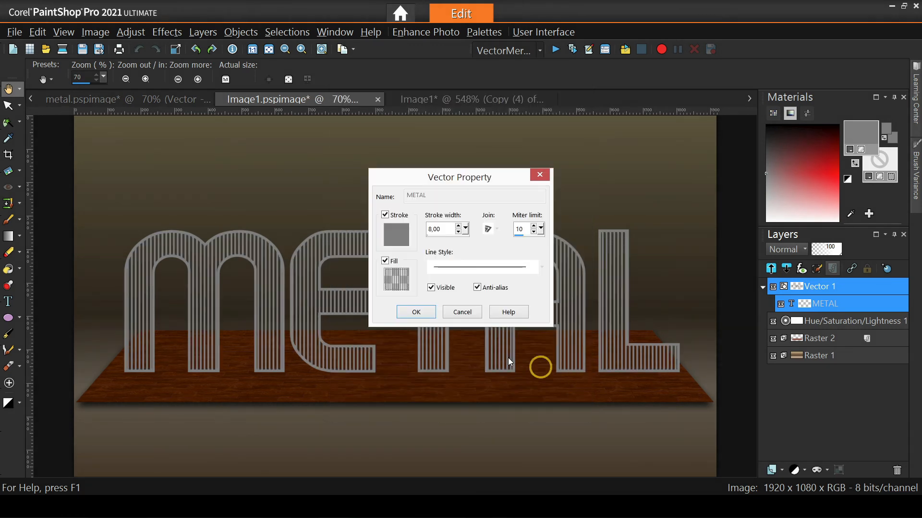
left_click(428, 316)
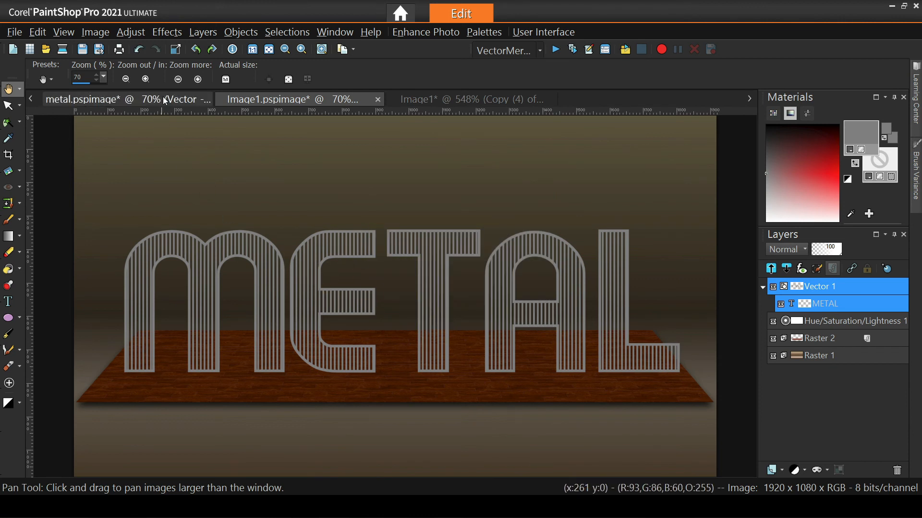
Return to the striped image and check the Patterns folders in the file location preferences without changing them.
left_click(463, 99)
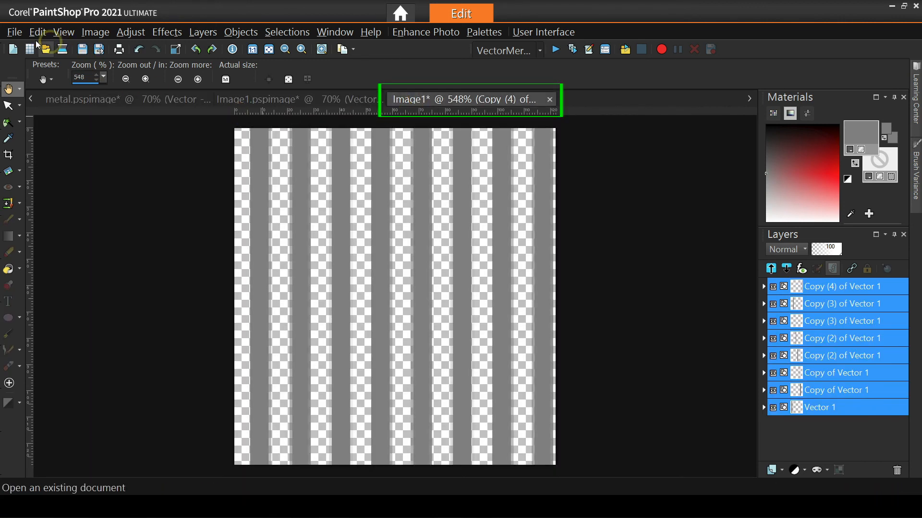
left_click(15, 31)
mouse_move(78, 448)
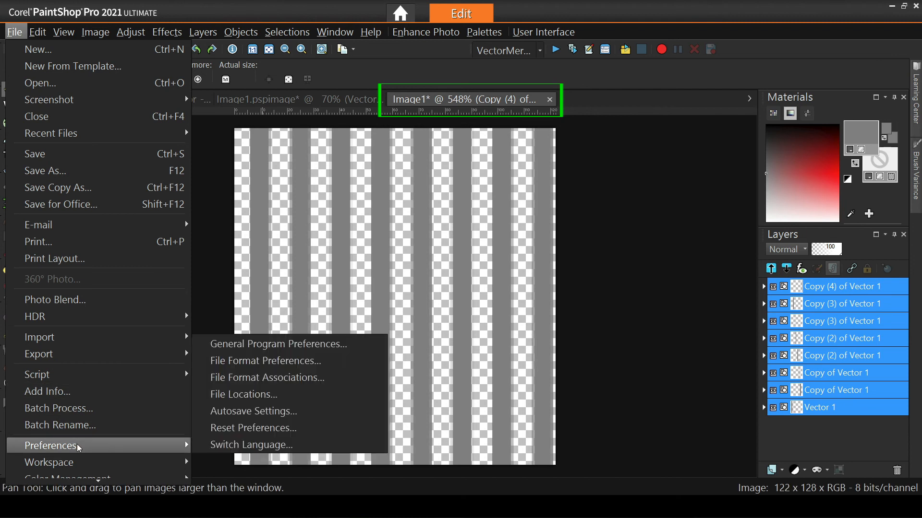
left_click(270, 394)
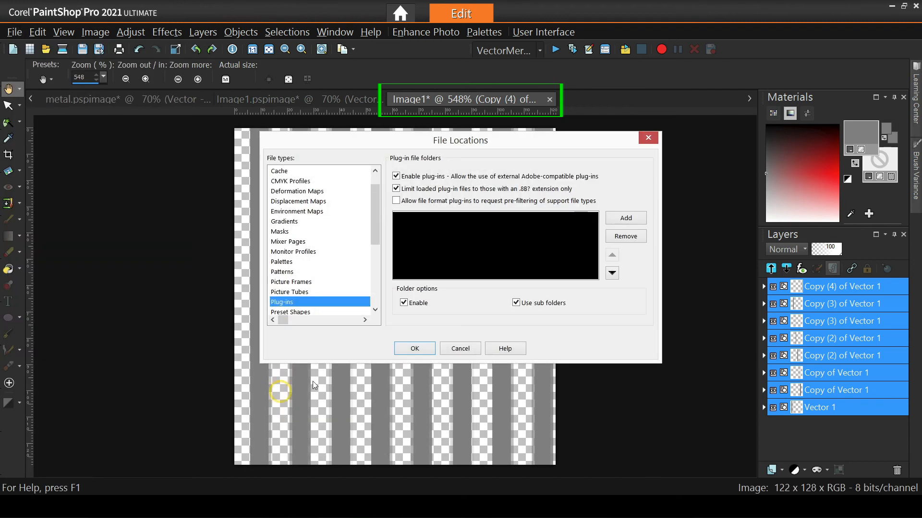
left_click(298, 293)
left_click(295, 270)
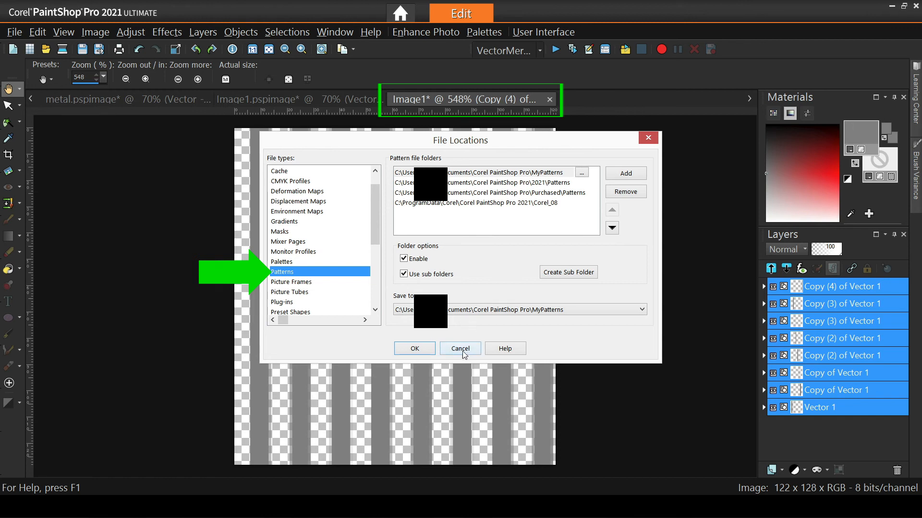
left_click(462, 351)
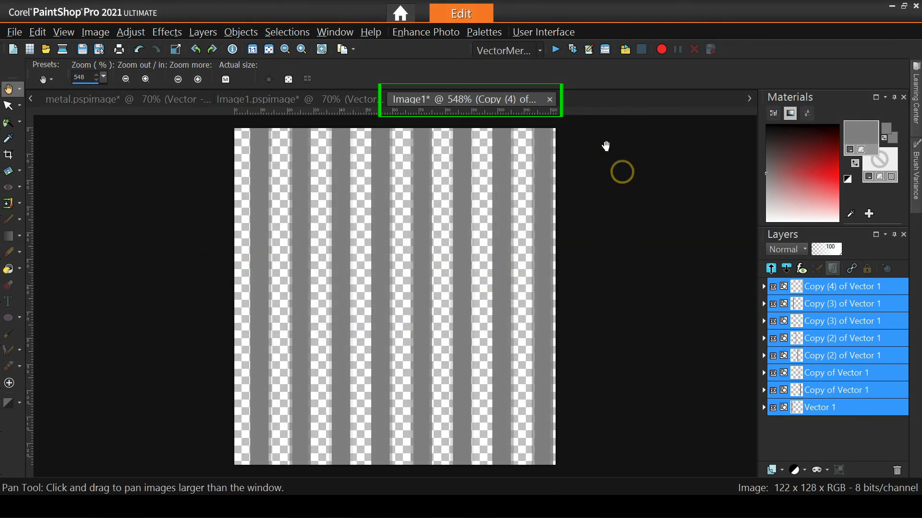
Try a Reflection layer style with size 82 and opacity 28 on the Vector 1 layer of Image1.pspimage, previewed on the image.
left_click(306, 102)
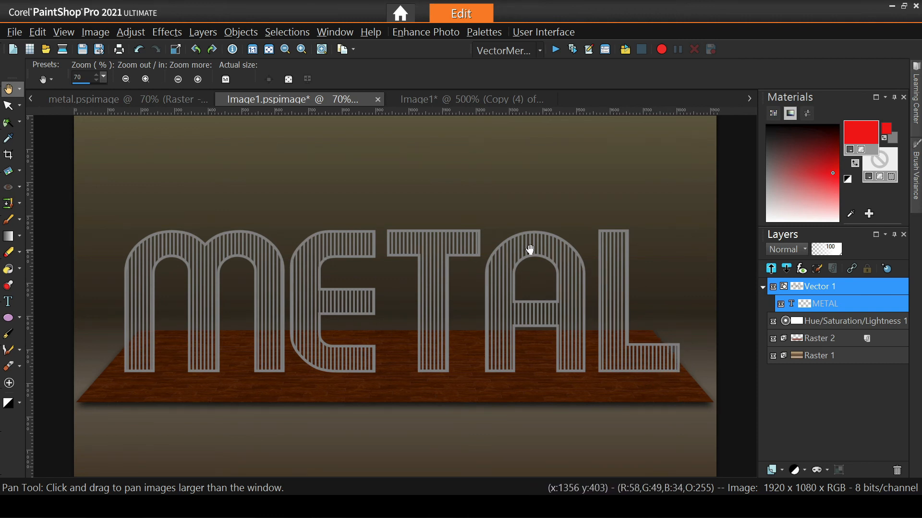
left_click(887, 269)
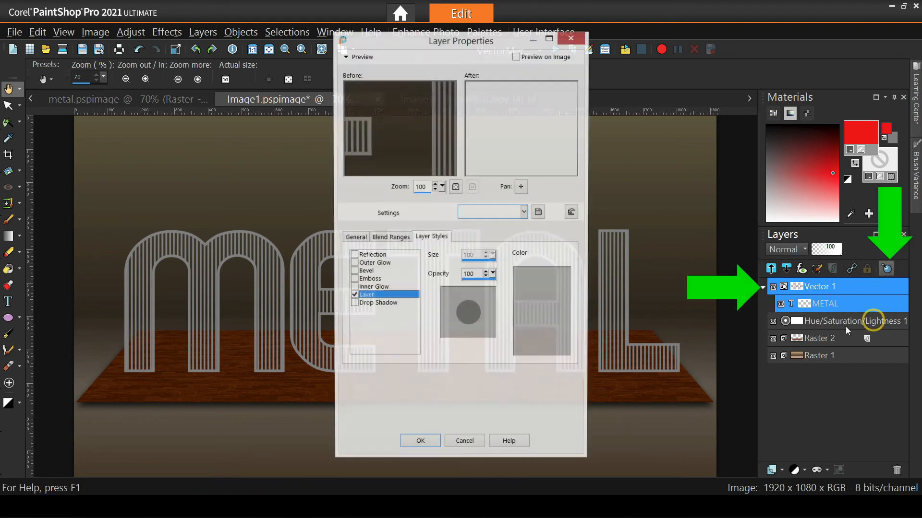
left_click(355, 255)
left_click_drag(472, 53, 747, 47)
left_click(792, 50)
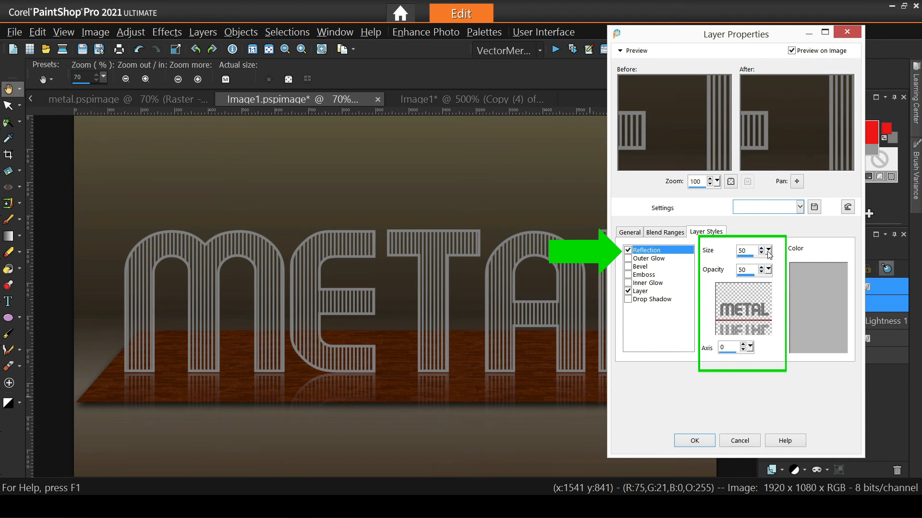
left_click_drag(782, 255, 782, 255)
left_click(768, 270)
left_click_drag(750, 346, 759, 351)
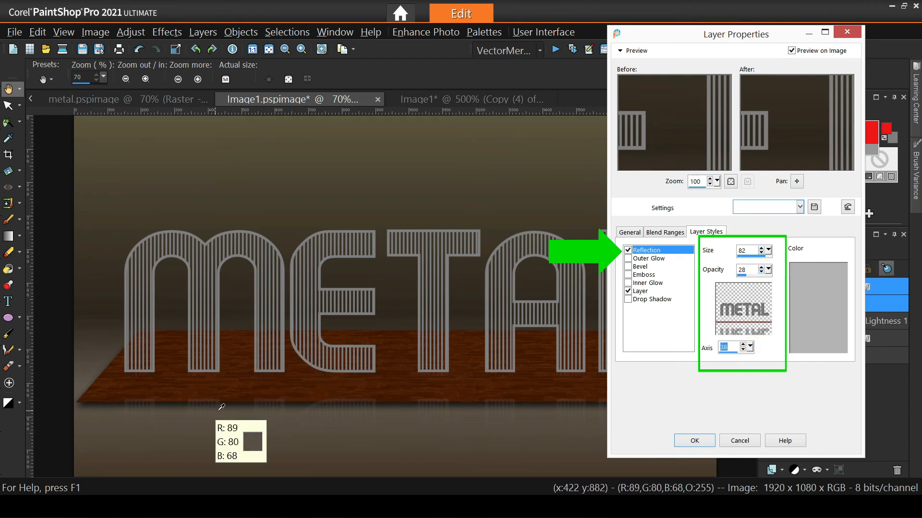
left_click_drag(751, 347, 733, 351)
left_click(739, 442)
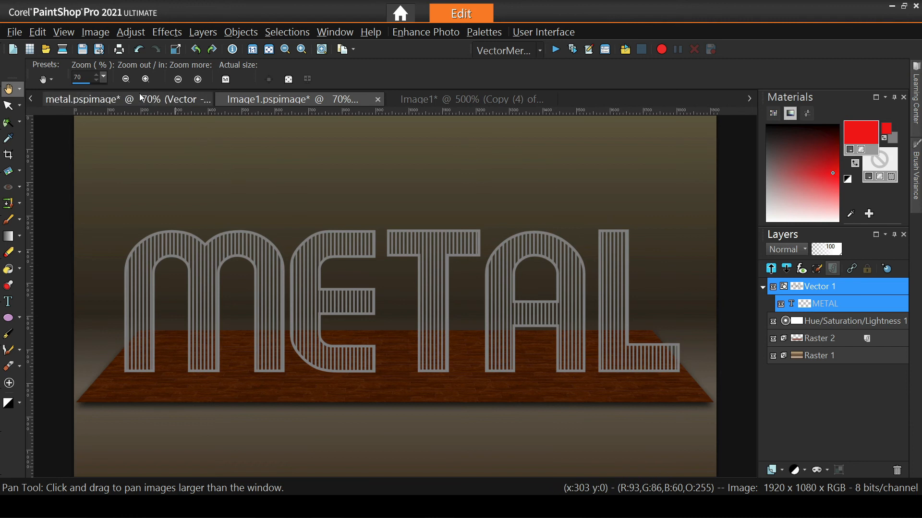
Copy the layer styles of the Vector - Text layer in metal.pspimage and paste them onto Vector 1 in Image1.pspimage.
left_click(141, 98)
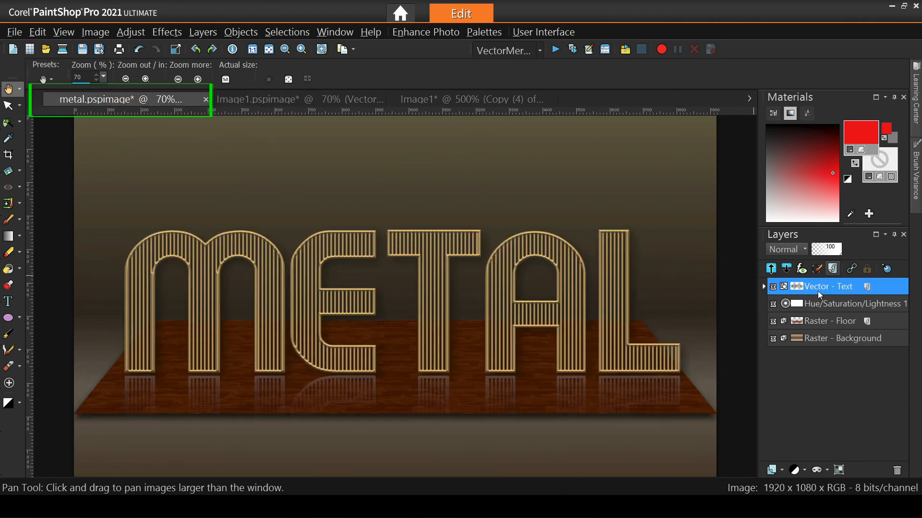
right_click(818, 292)
left_click(743, 149)
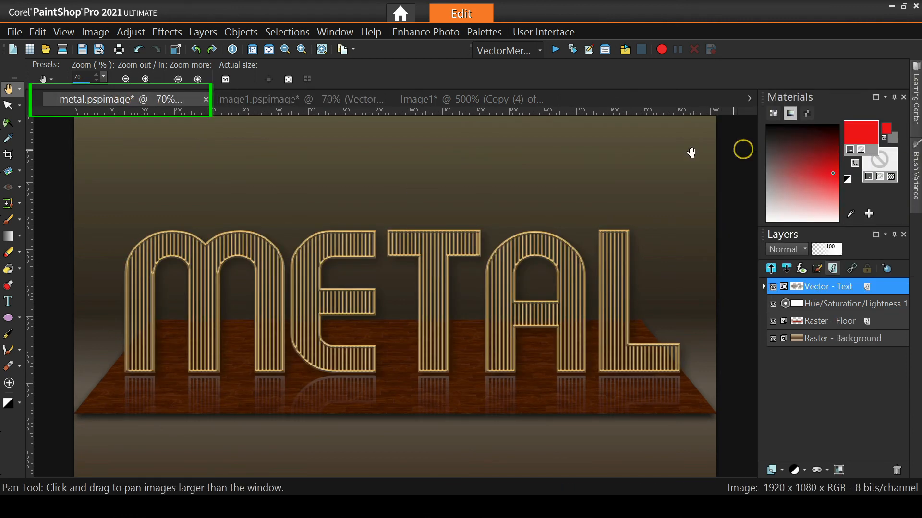
left_click(372, 102)
right_click(809, 288)
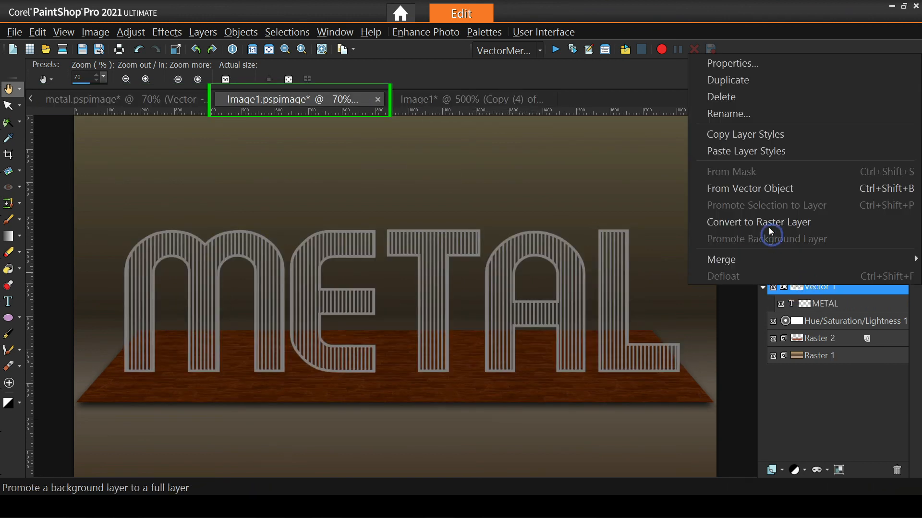
left_click(747, 155)
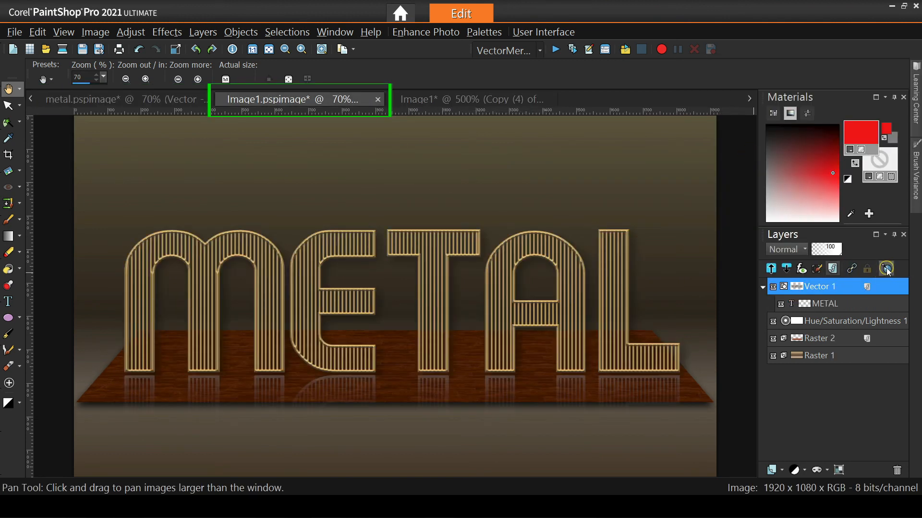
Examine the Reflection, Drop Shadow and Bevel settings of Vector 1, comparing the text with and without the bevel.
left_click(886, 269)
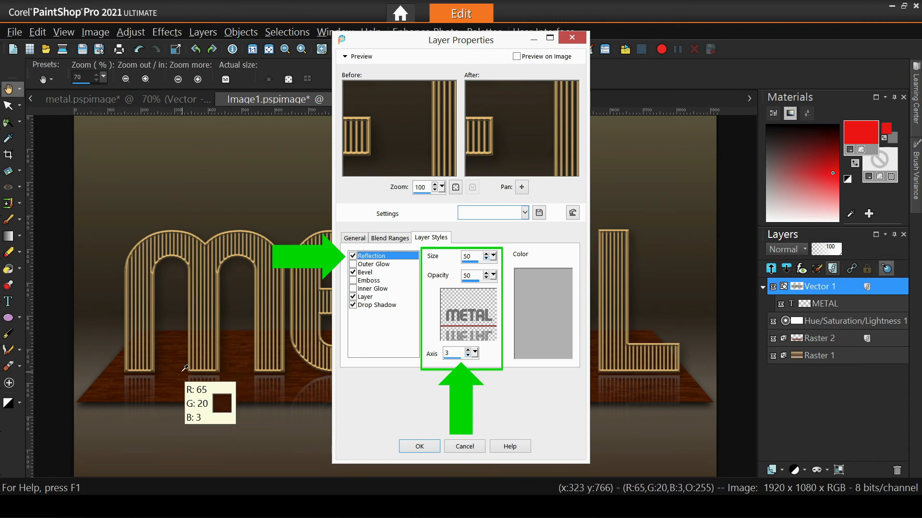
left_click(380, 306)
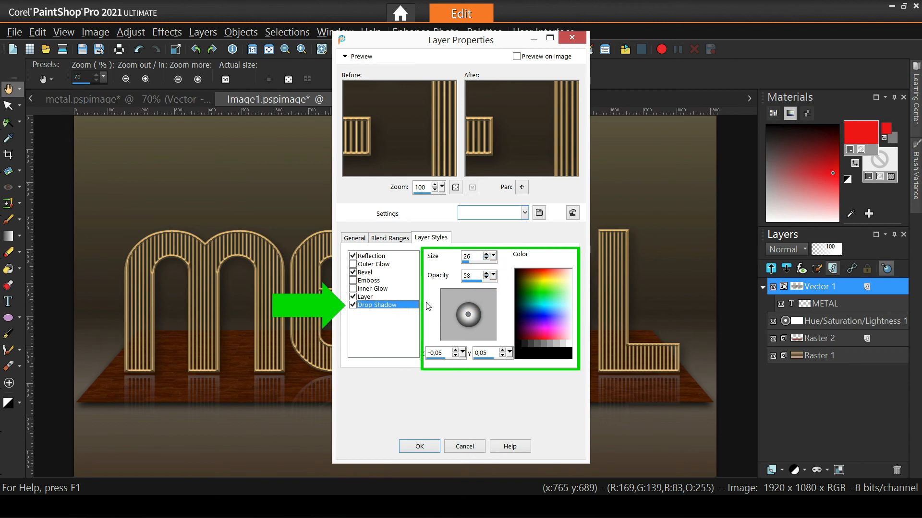
left_click(370, 273)
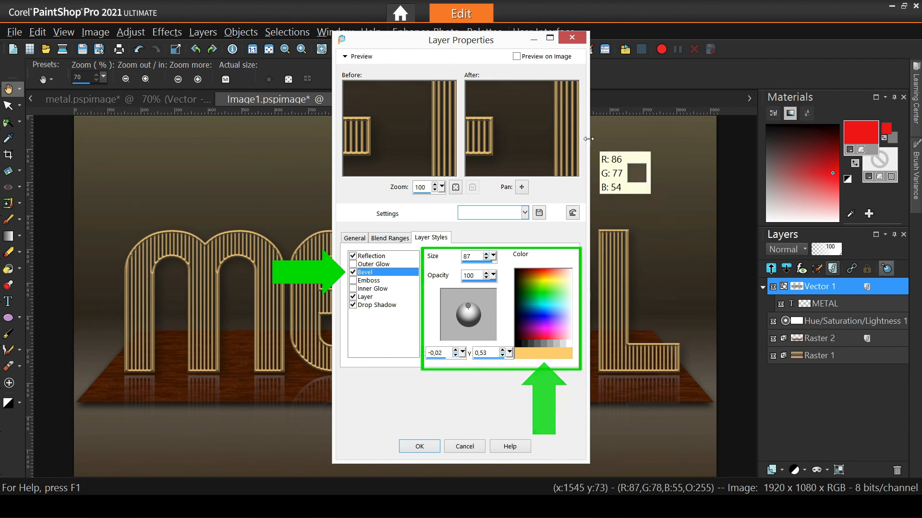
left_click(517, 57)
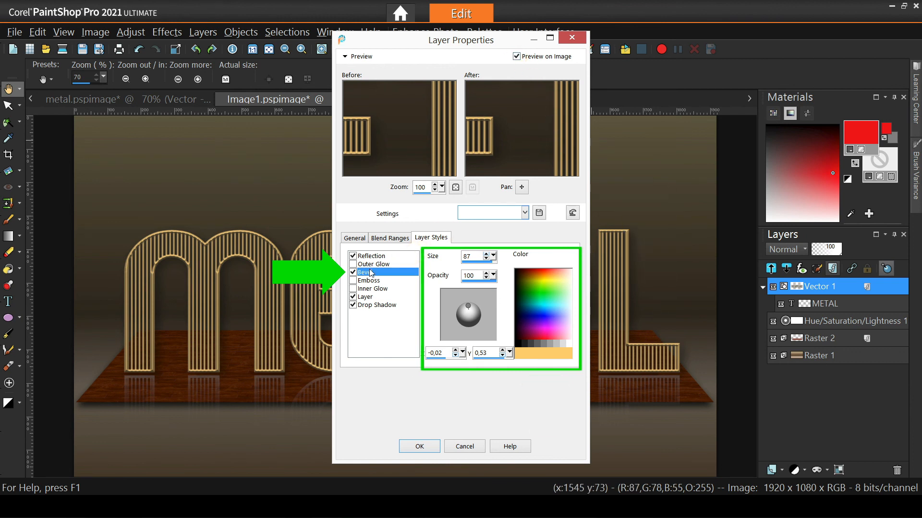
left_click(354, 274)
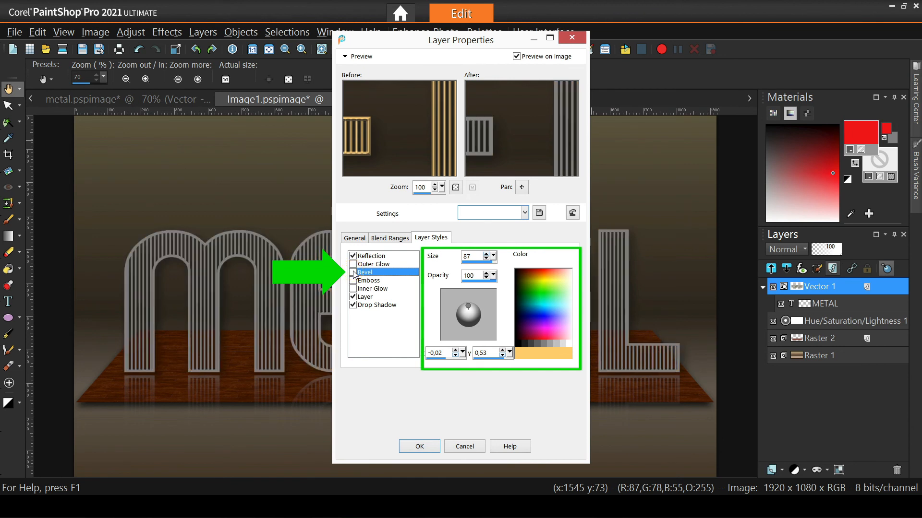
left_click(354, 273)
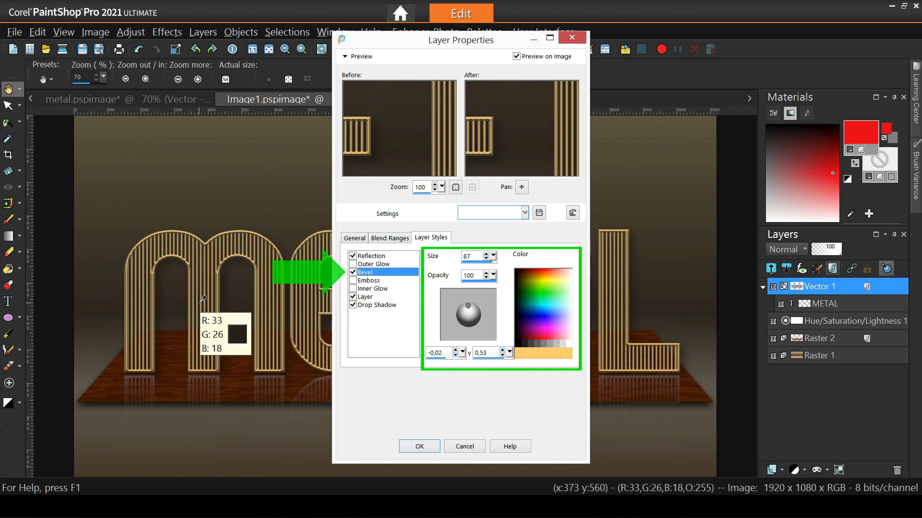
left_click(471, 446)
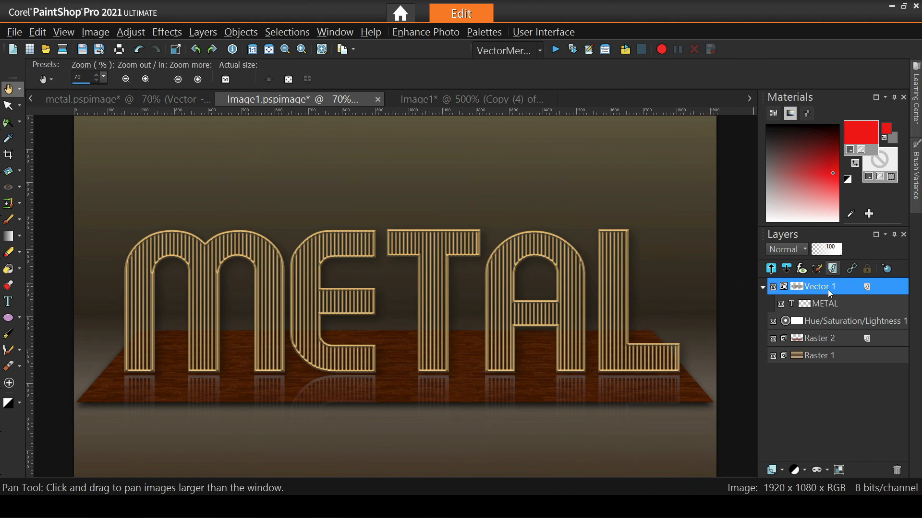
Compare the METAL text with the layer styles of Vector 1 turned off and on.
left_click(832, 269)
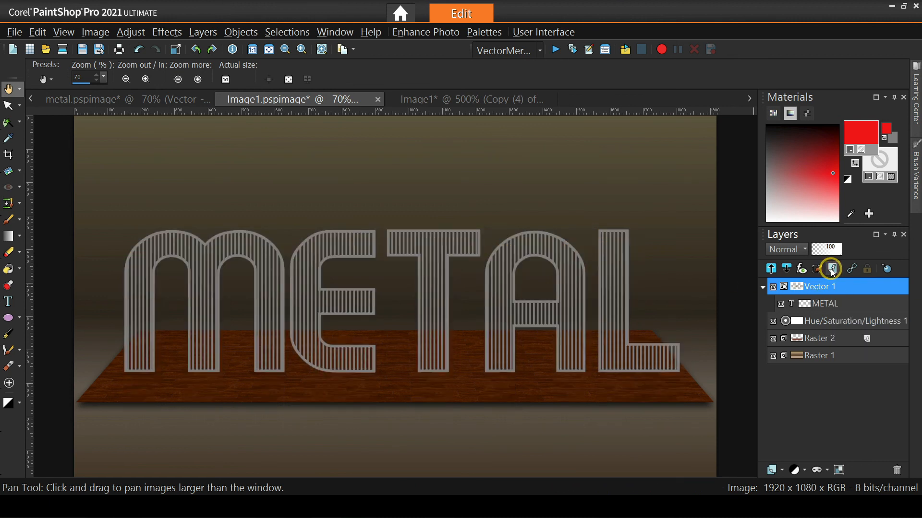
left_click(832, 269)
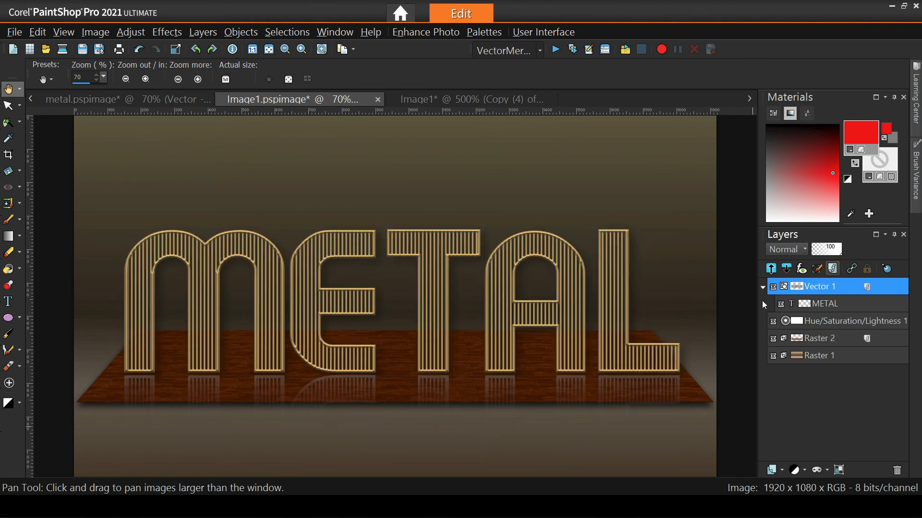
Stretch the wooden floor on Raster 2 downward to a vertical scale of about 118 %, keeping its width.
left_click(9, 105)
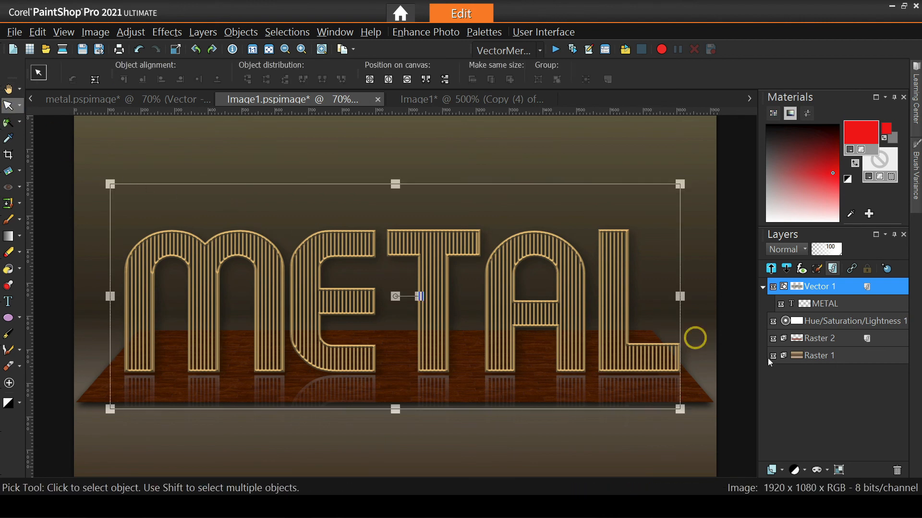
left_click(805, 341)
left_click_drag(397, 421, 395, 450)
left_click_drag(393, 453, 394, 439)
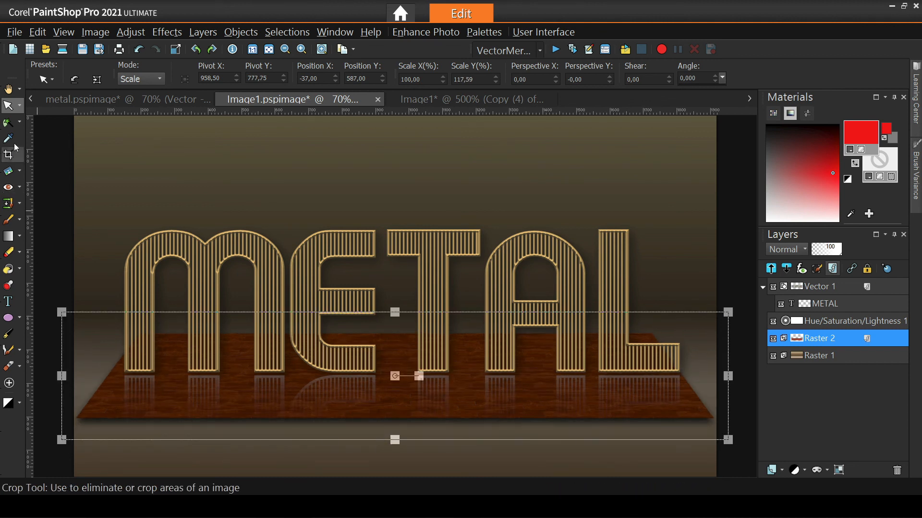
left_click(9, 89)
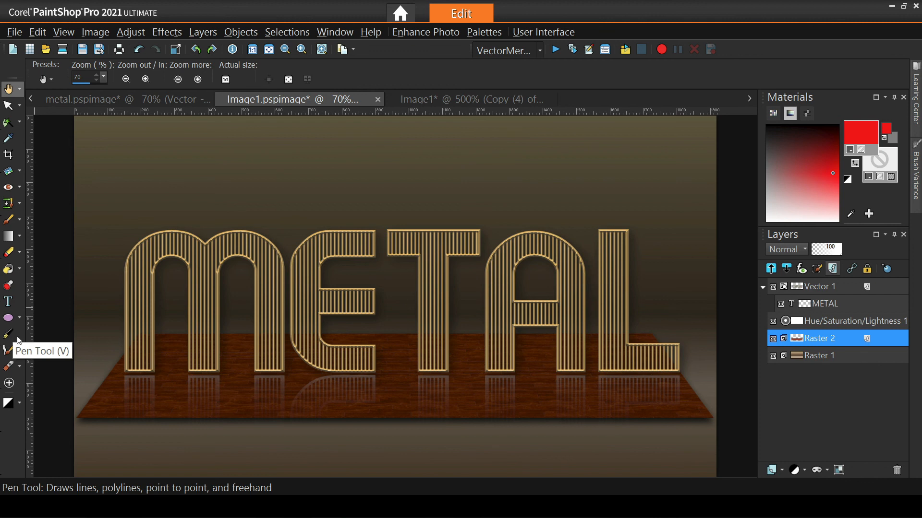
Turn off the layer styles of Vector 1 and try the 3D Drop Shadow effect on it, declining the raster conversion.
left_click(823, 287)
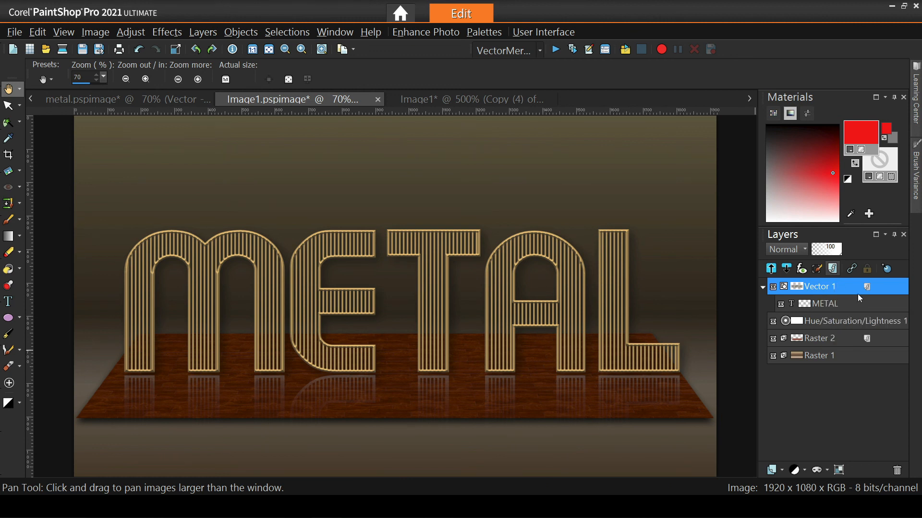
left_click(836, 273)
right_click(823, 286)
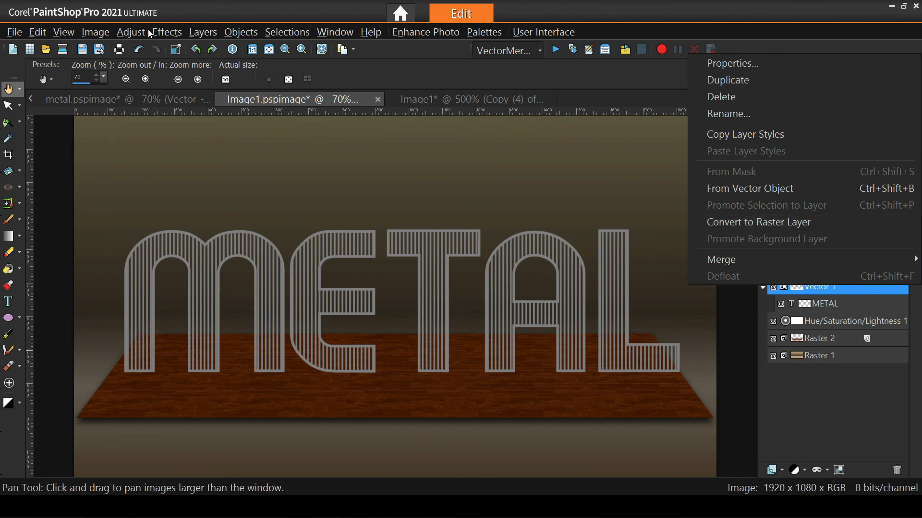
left_click(164, 32)
mouse_move(185, 91)
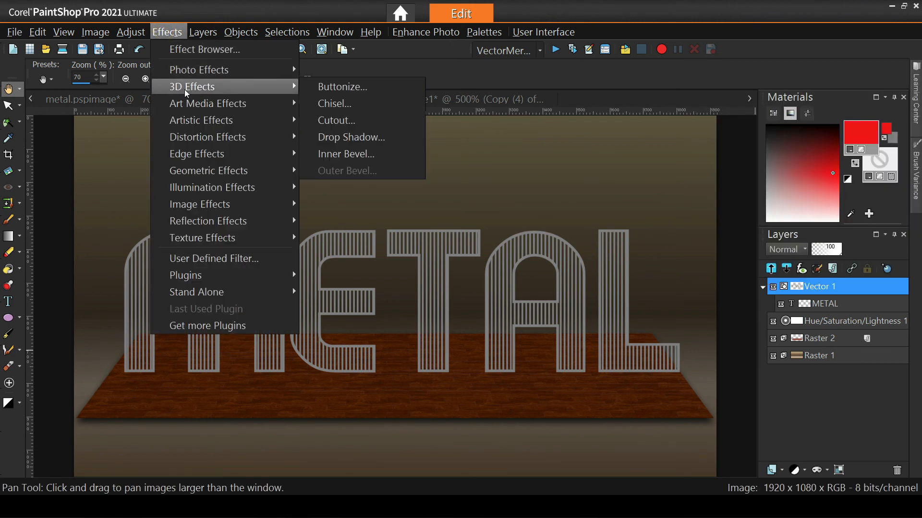
left_click(321, 137)
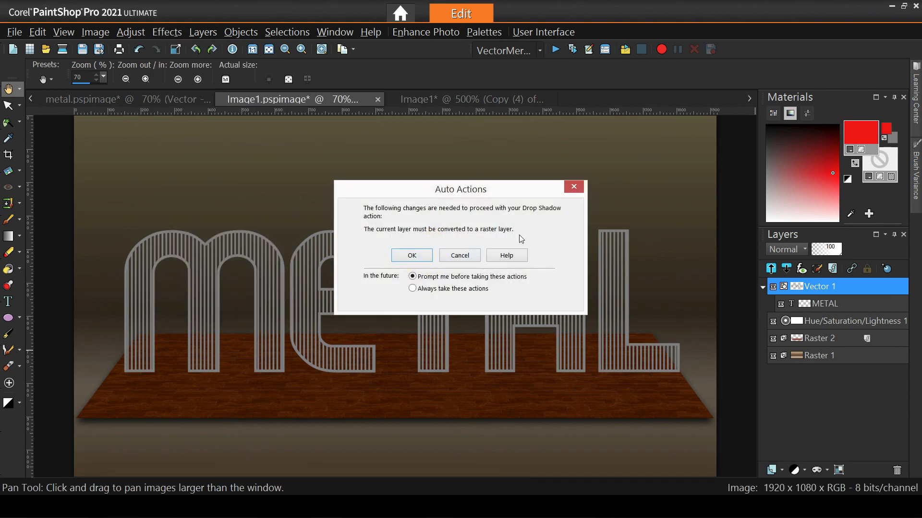
left_click(464, 253)
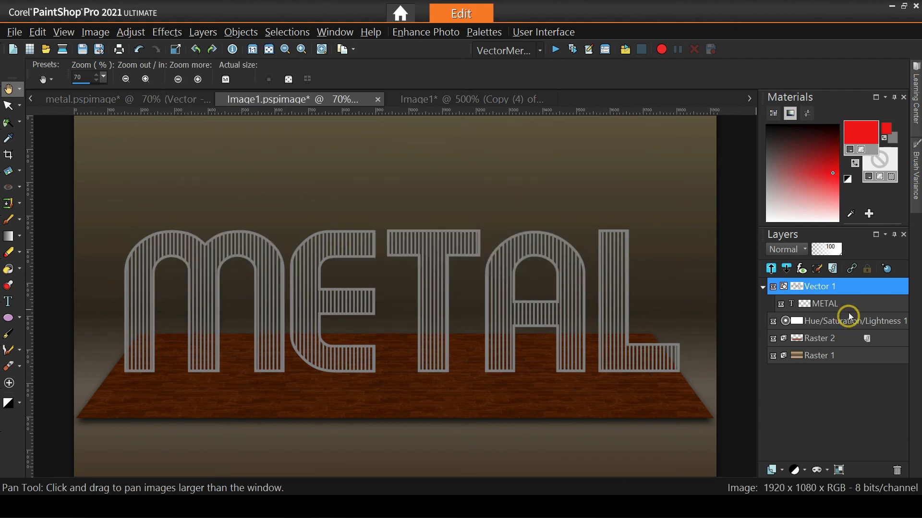
Try converting Vector 1 to a raster layer, and undo the conversion.
right_click(832, 286)
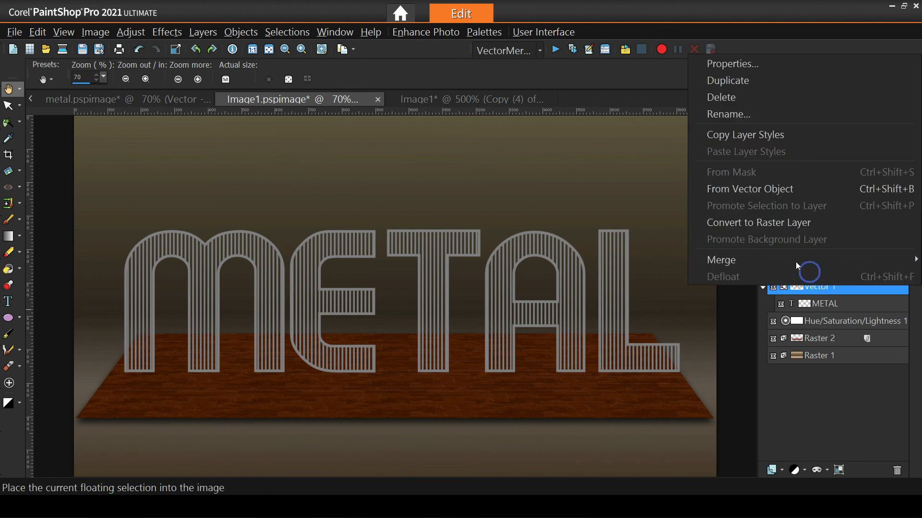
left_click(758, 222)
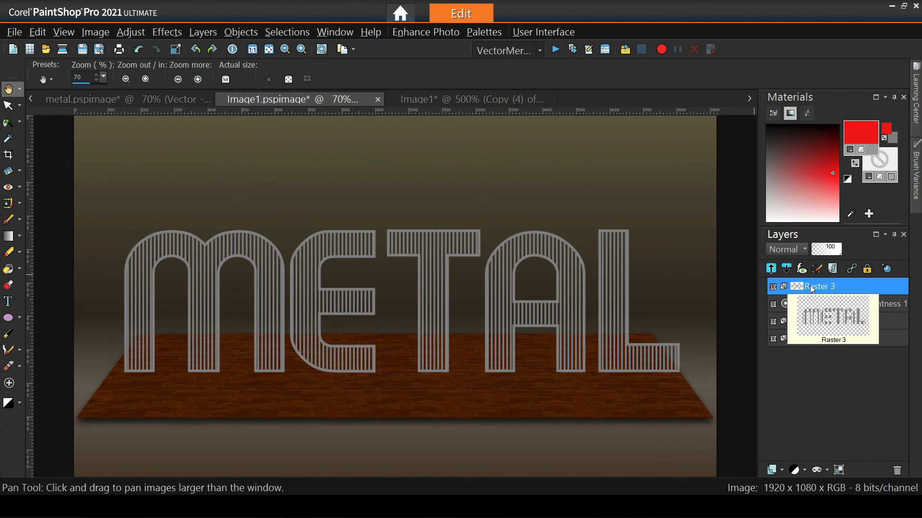
right_click(810, 286)
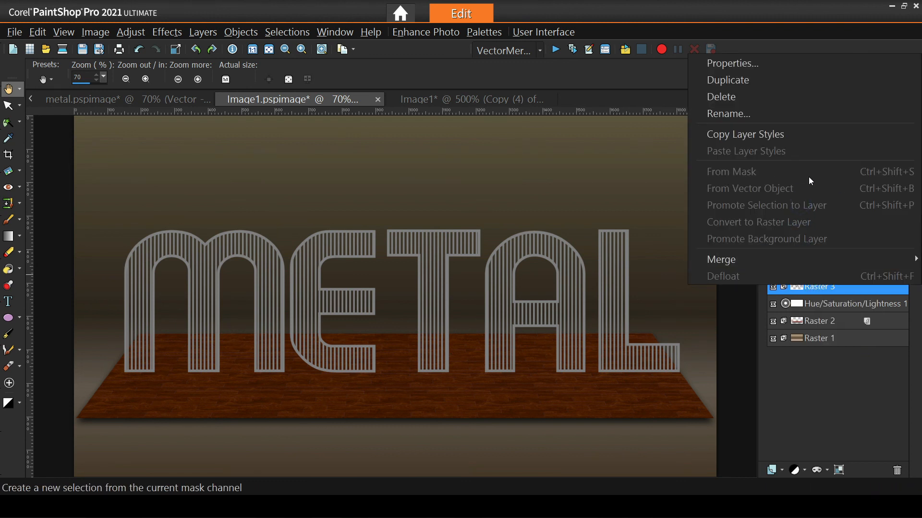
left_click(819, 355)
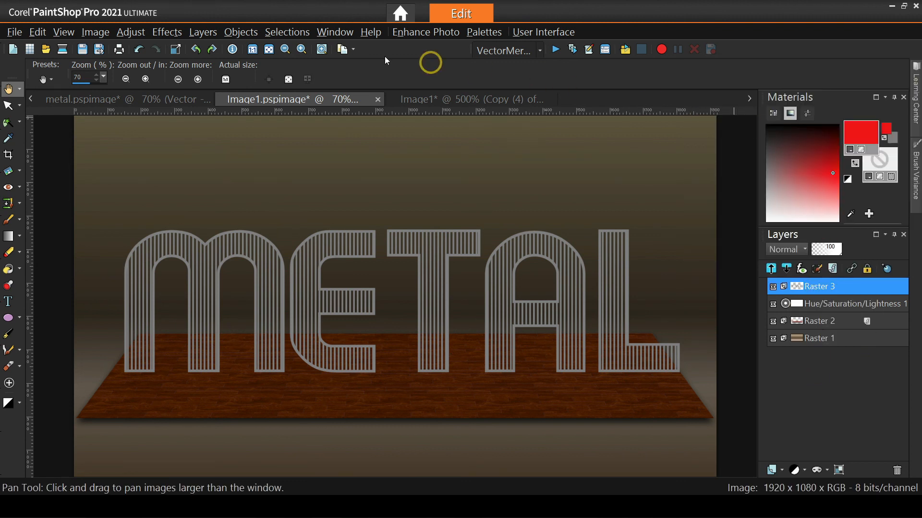
left_click(139, 49)
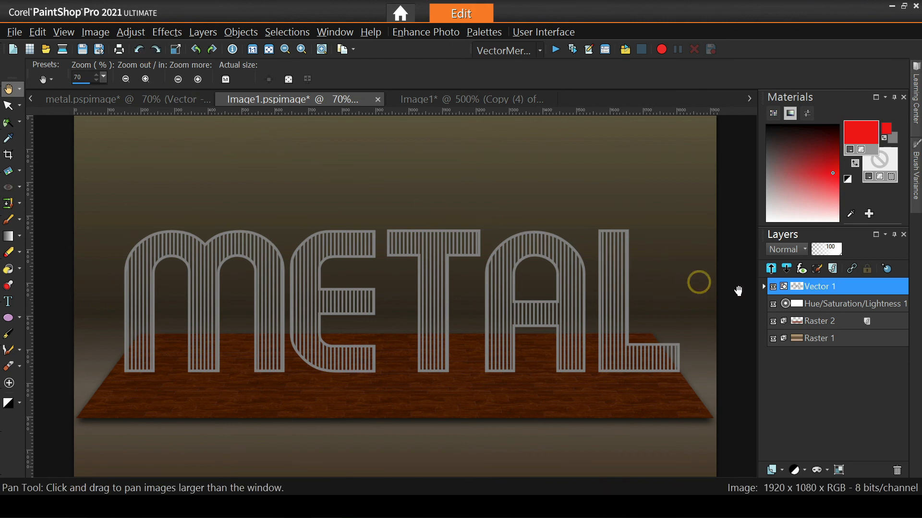
Duplicate Vector 1, hide the original and convert the copy to a raster layer.
right_click(837, 289)
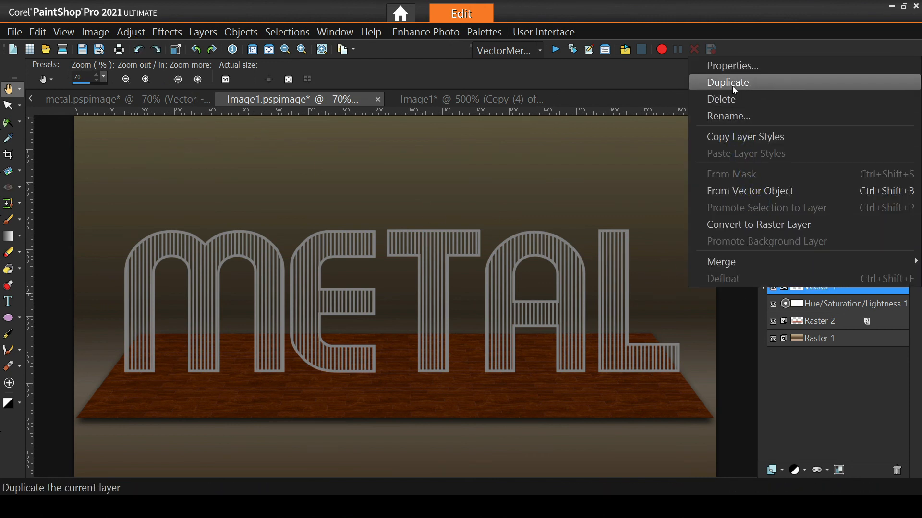
left_click(732, 84)
left_click(773, 303)
right_click(801, 286)
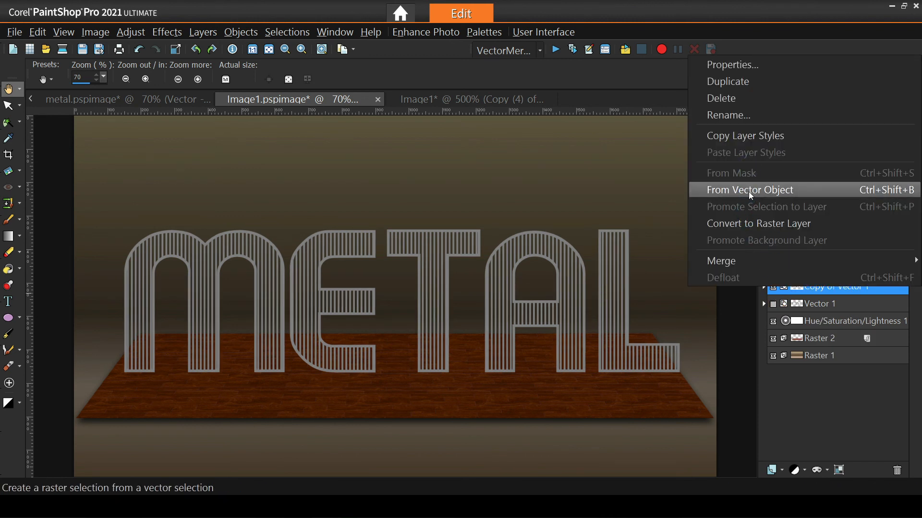
left_click(750, 224)
Apply the Inner Bevel effect to the rasterized METAL copy with width 8, depth 20, shininess 49 and the orange light.
left_click(166, 32)
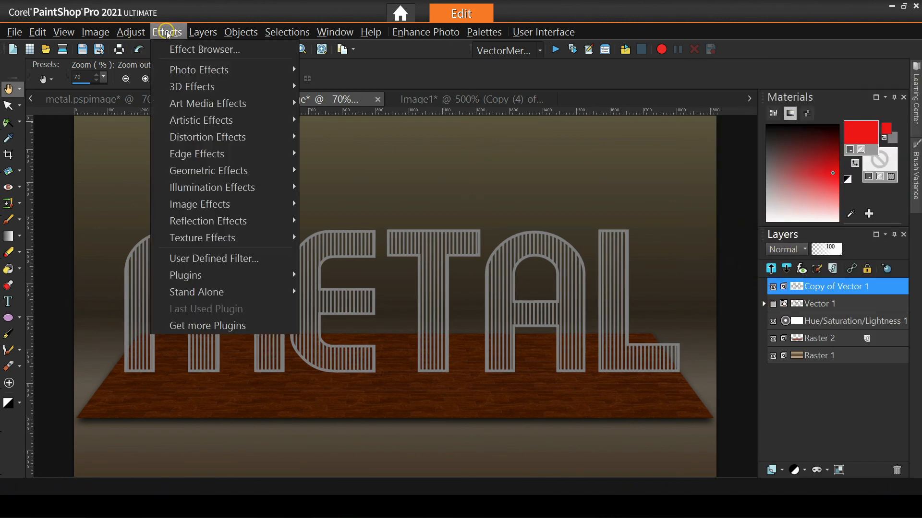
mouse_move(192, 86)
left_click(345, 153)
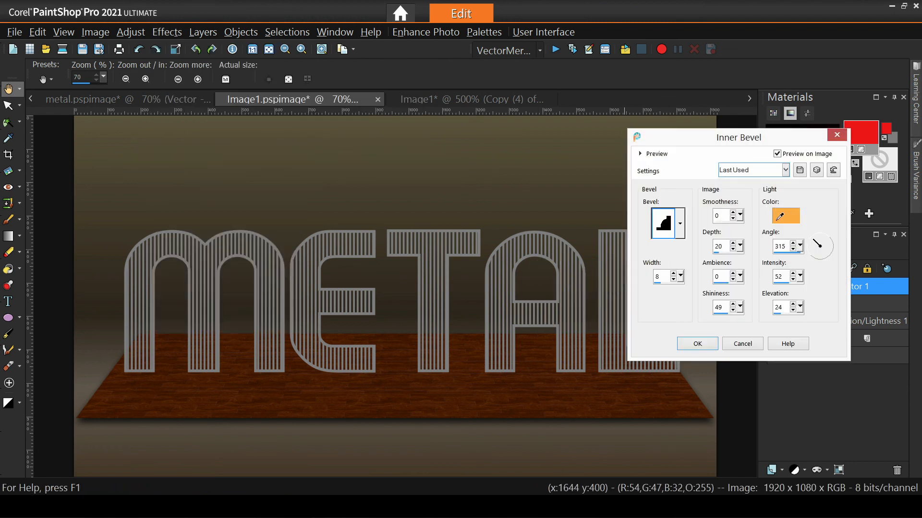
left_click(699, 343)
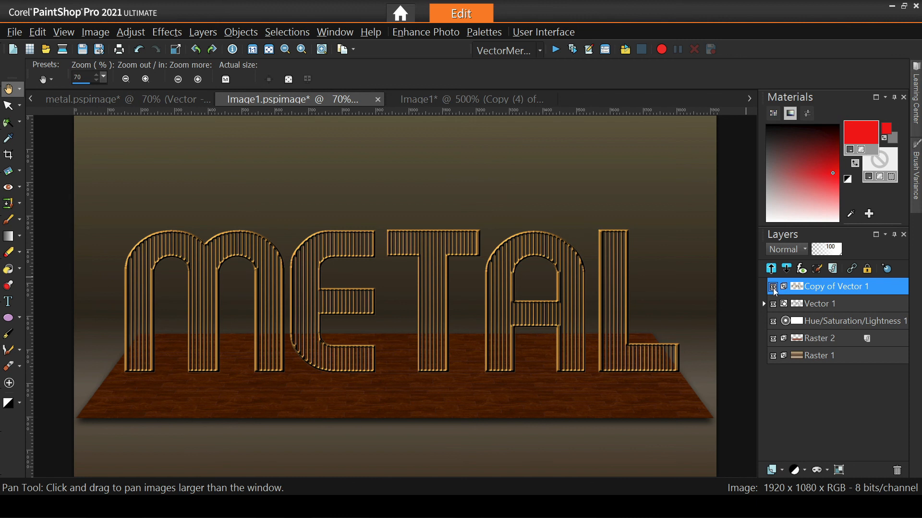
Hide the beveled raster copy and replace the METAL text on Vector 1 with GOLD.
left_click(773, 287)
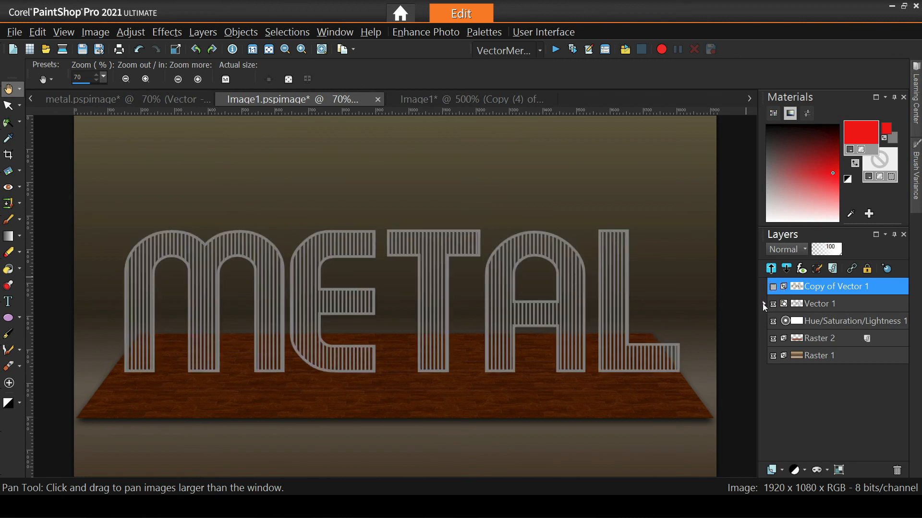
left_click(762, 304)
left_click(810, 321)
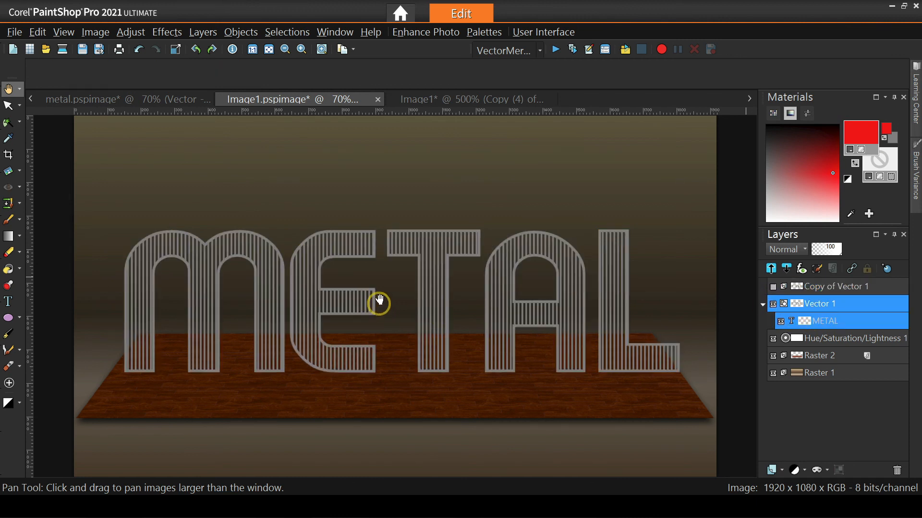
type("GOLD")
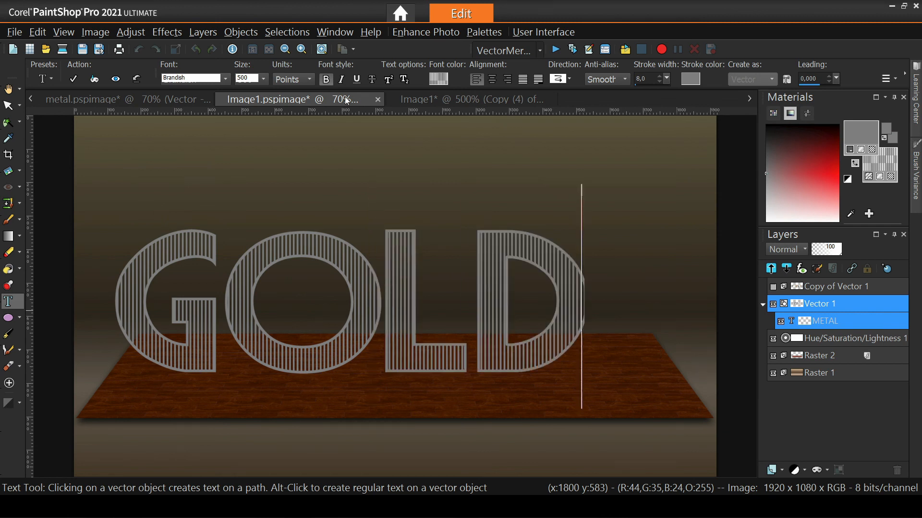
left_click(72, 78)
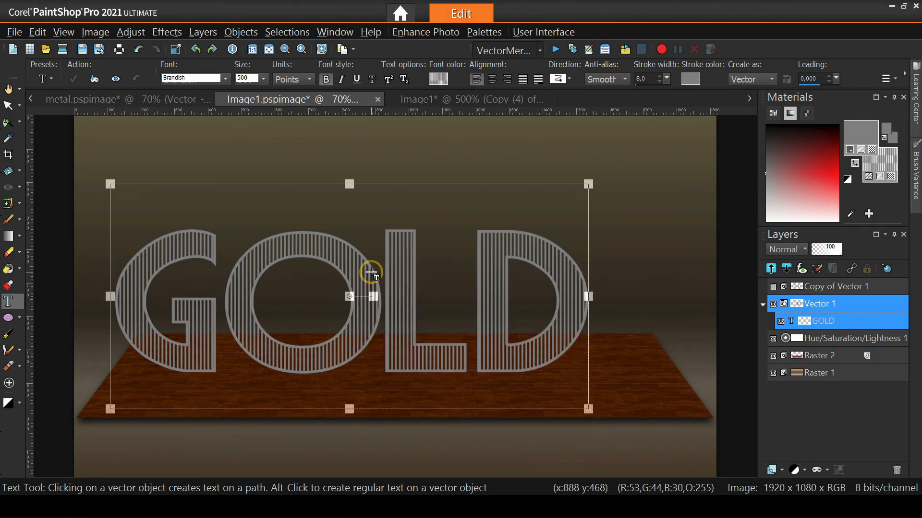
Duplicate the Vector 1 layer containing GOLD and convert the duplicate to a raster layer.
left_click(811, 294)
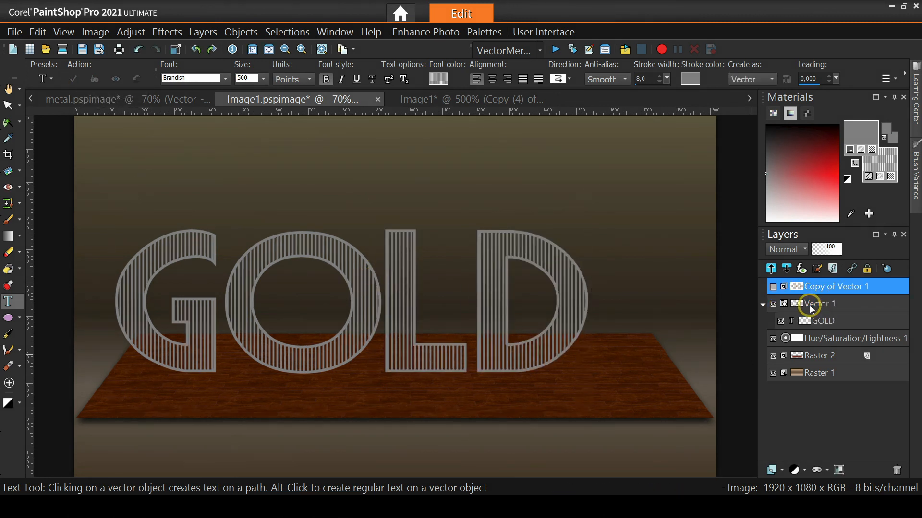
right_click(810, 305)
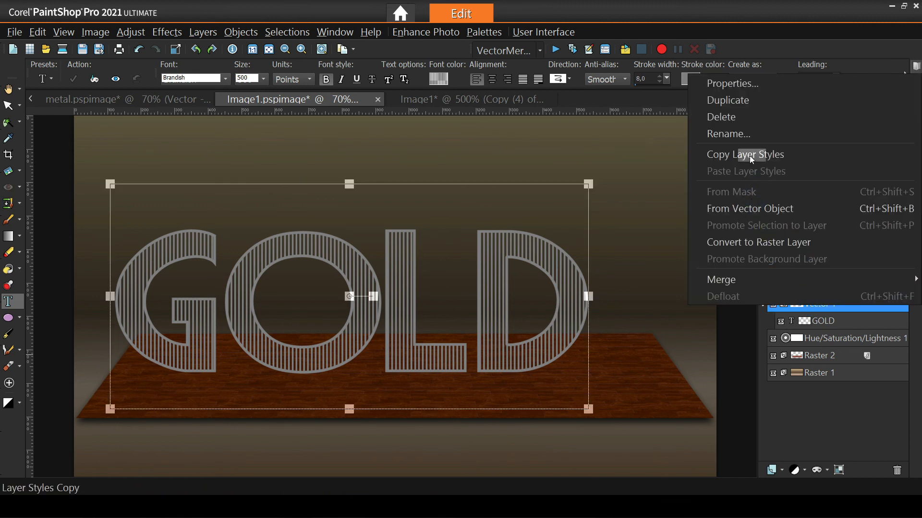
left_click(749, 156)
left_click(832, 302)
right_click(832, 304)
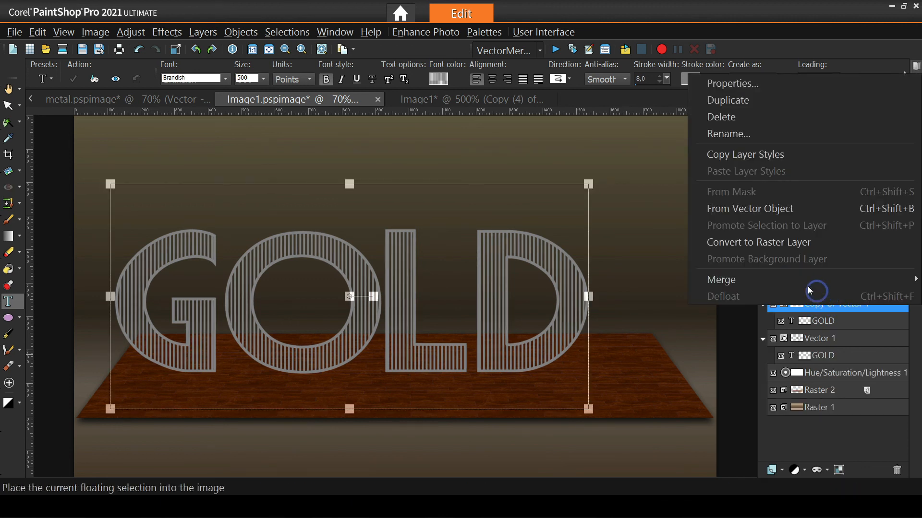
left_click(773, 243)
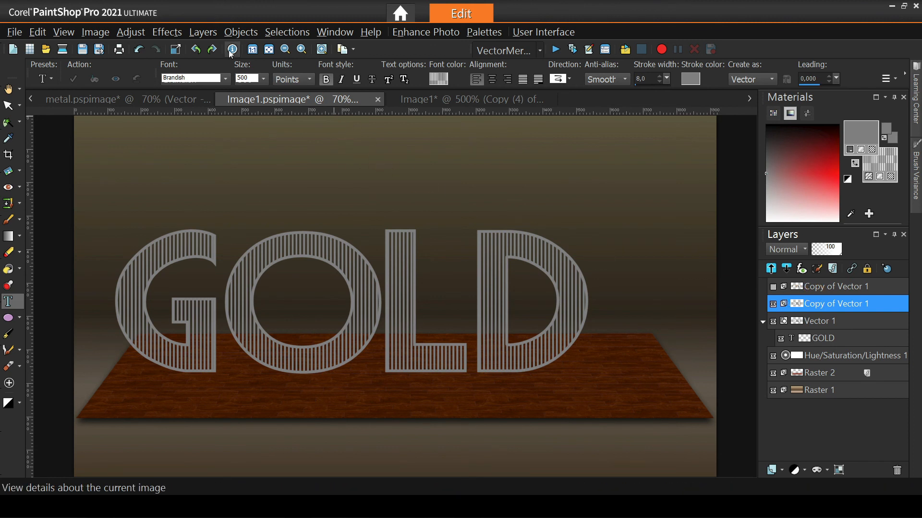
Apply the Inner Bevel effect with the last used settings to the rasterized GOLD copy.
left_click(167, 32)
mouse_move(207, 86)
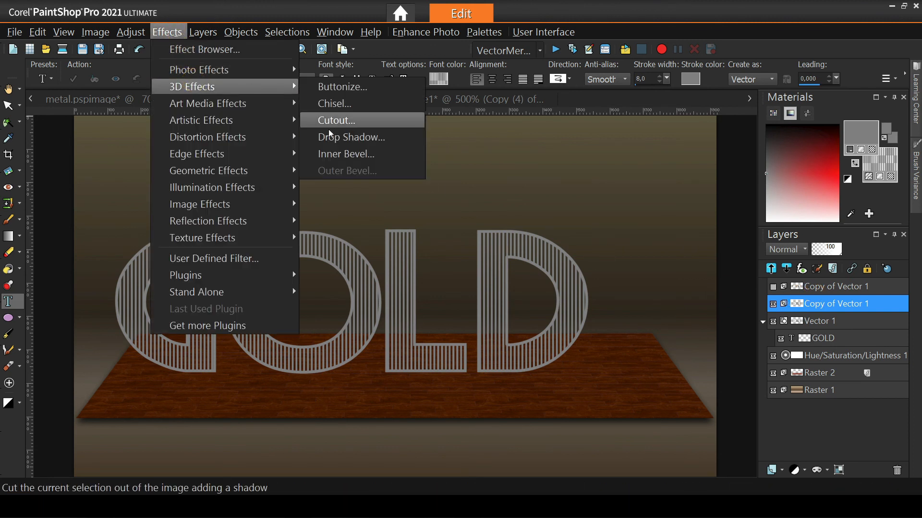
left_click(331, 154)
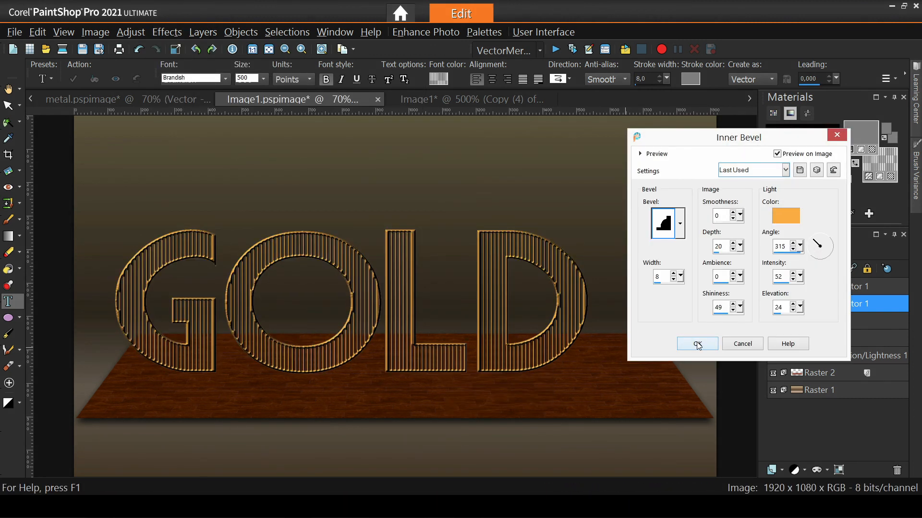
left_click(697, 344)
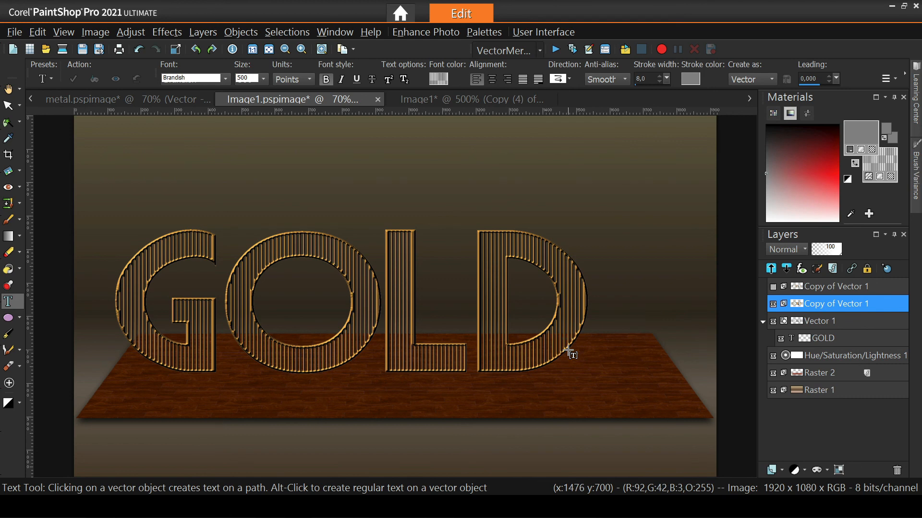
Check the layer styles of Vector 1 in the layer properties without changing them.
left_click(816, 286)
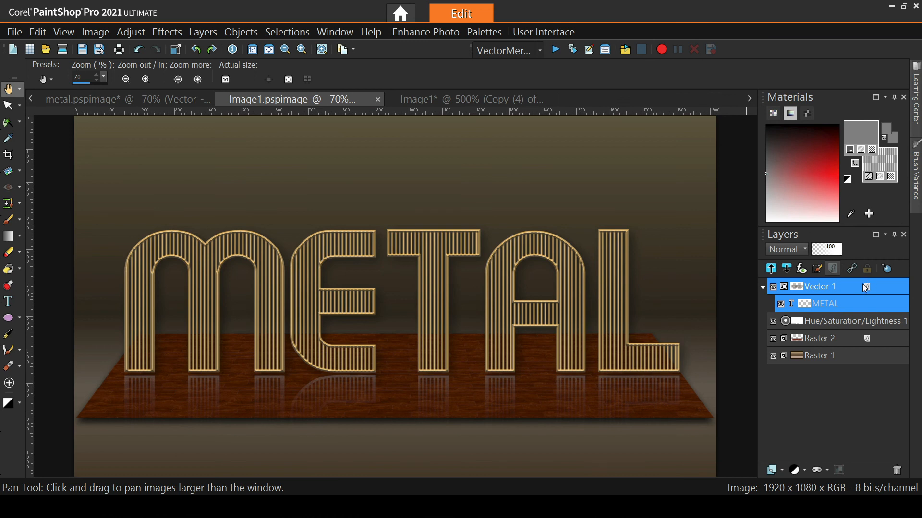
left_click(886, 268)
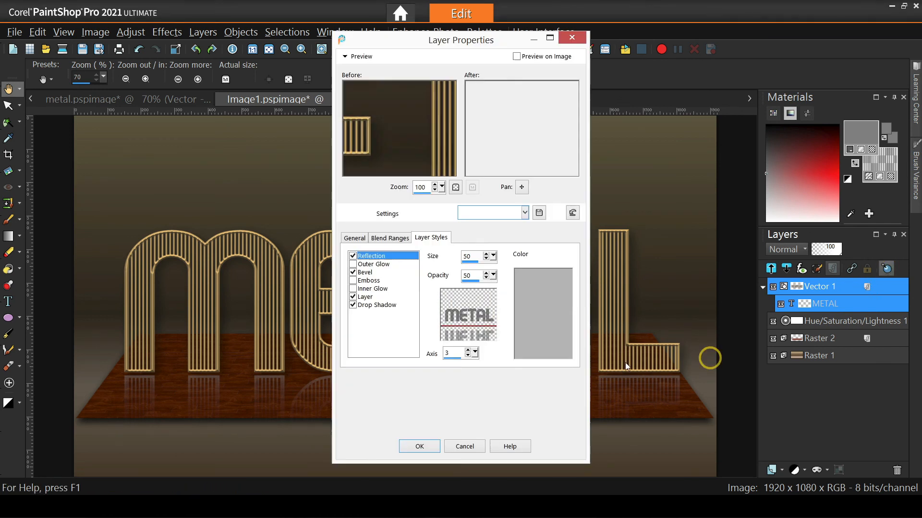
left_click(462, 446)
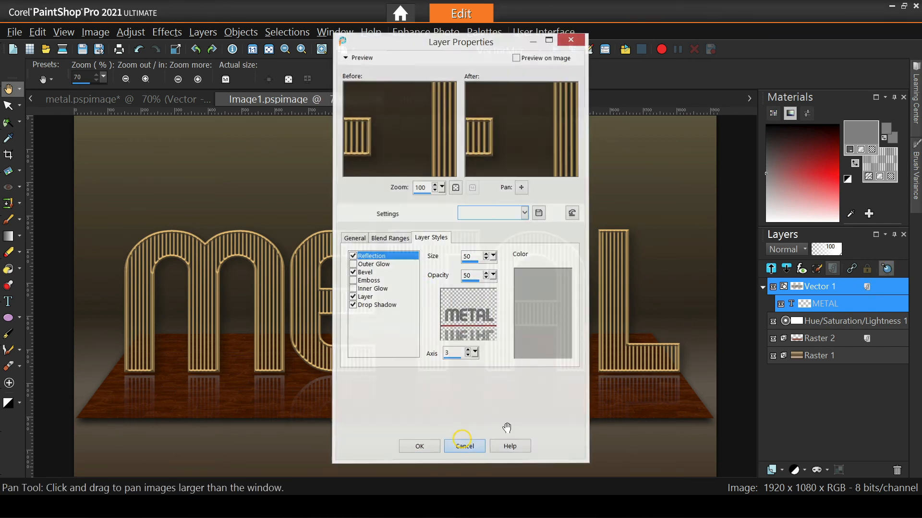
Try replacing METAL with GOLD in the styled vector text, and undo the text change.
key("t")
left_click(265, 316)
key("ctrl+a")
type("GOLD")
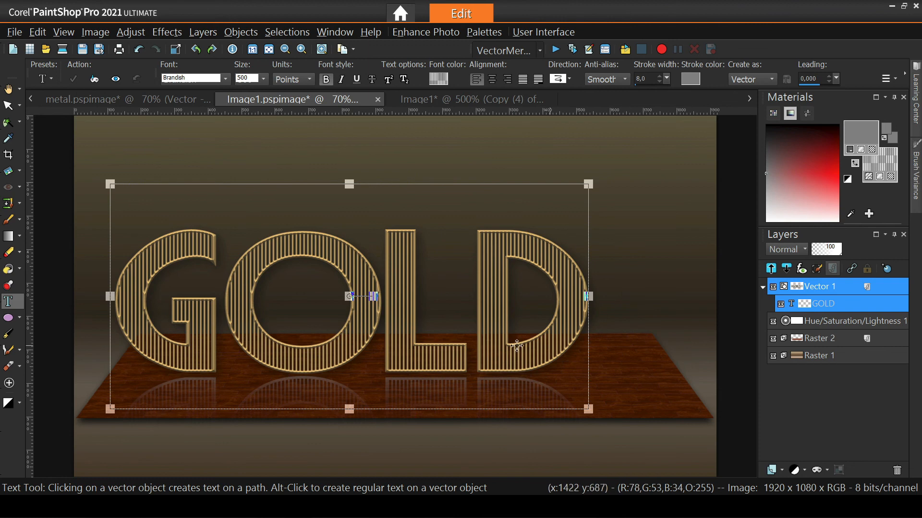
left_click(139, 49)
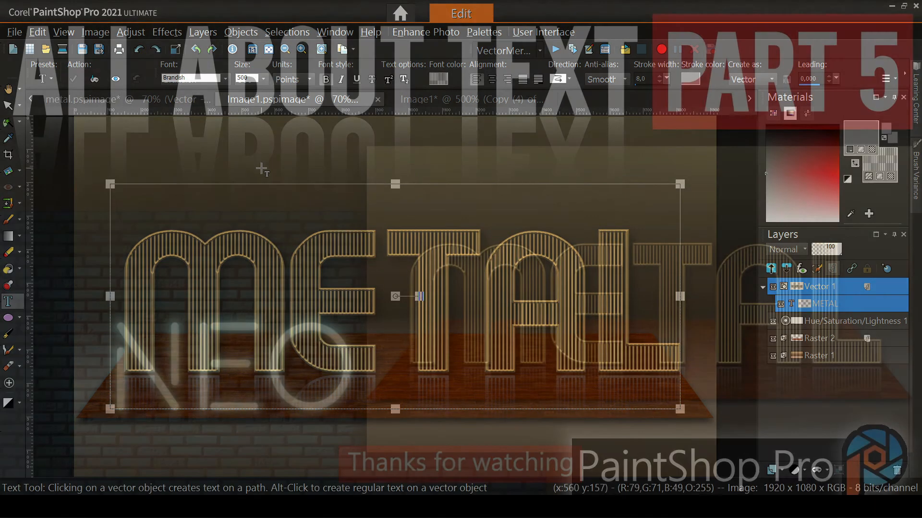